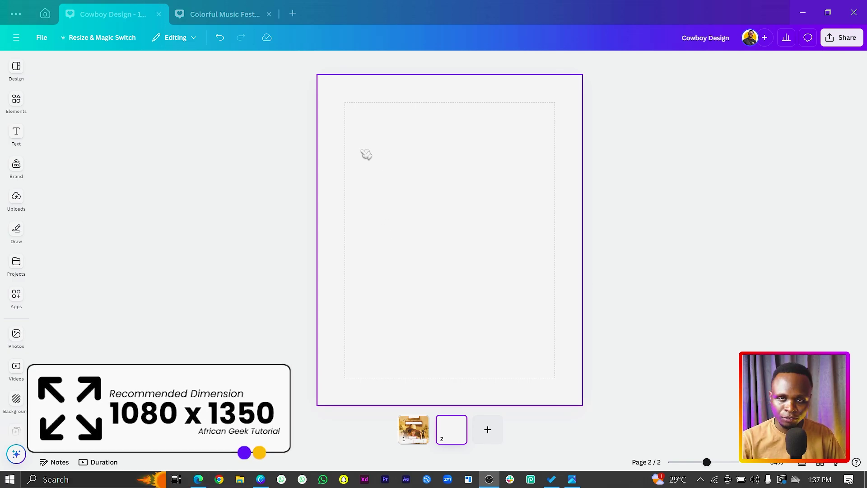
Start a new design from the Canva home page, then return to the Cowboy Design's blank page 2.
left_click(45, 14)
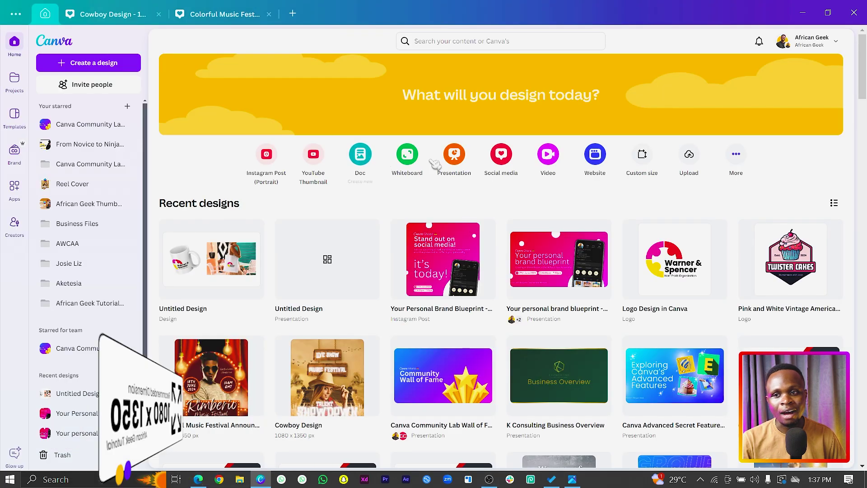
left_click(110, 66)
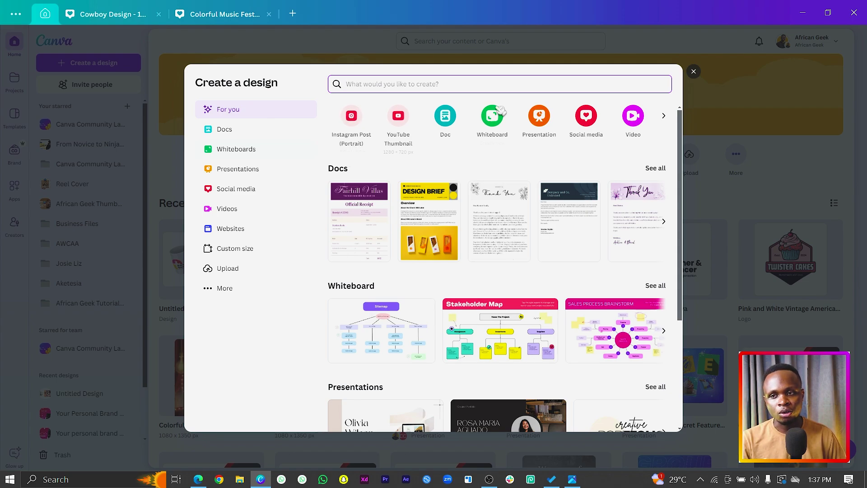
left_click(238, 20)
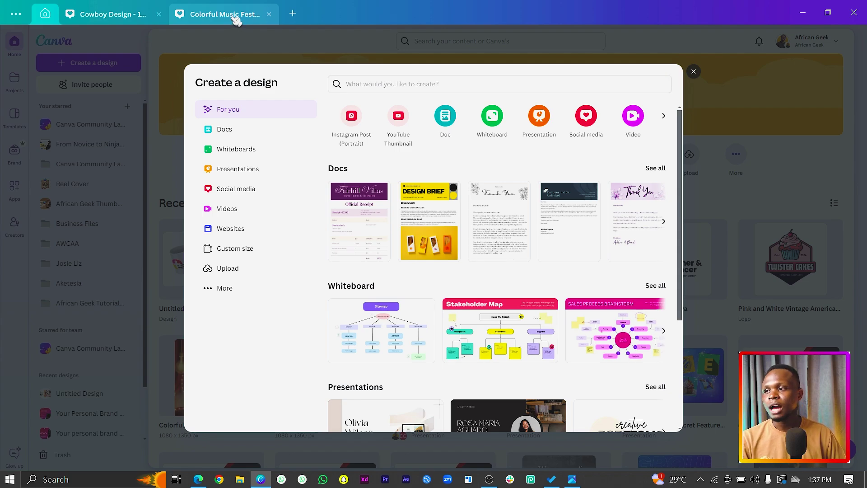
left_click(110, 15)
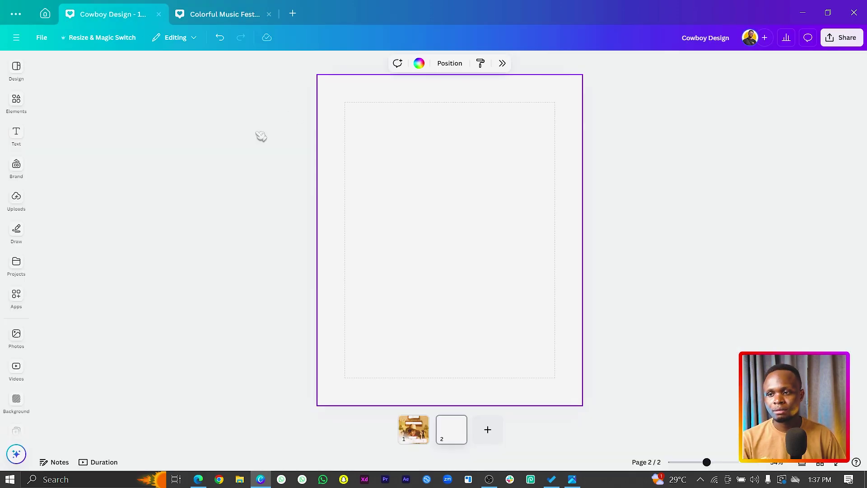
Add the golden wheat-field sunset photo from Uploads and enlarge it to cover page 2.
left_click(16, 132)
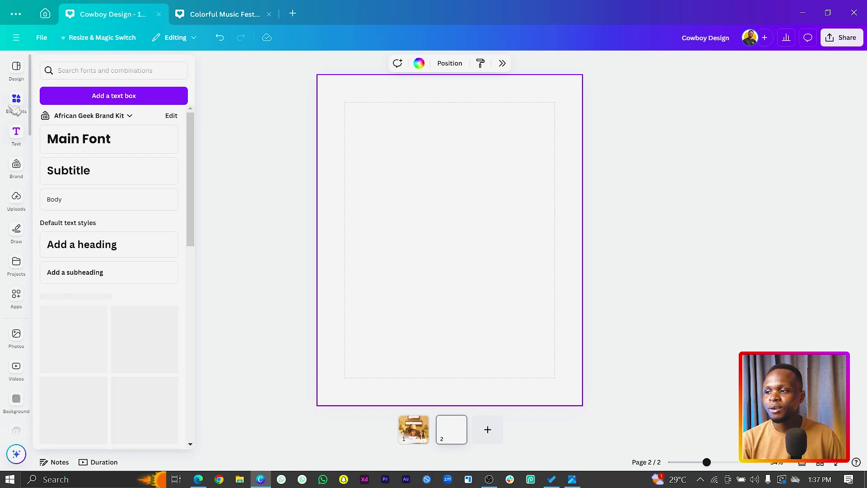
left_click(16, 105)
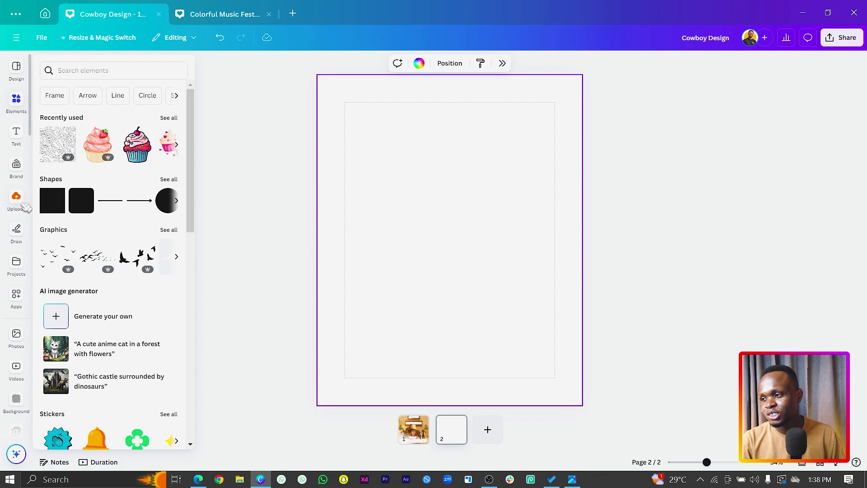
left_click(17, 198)
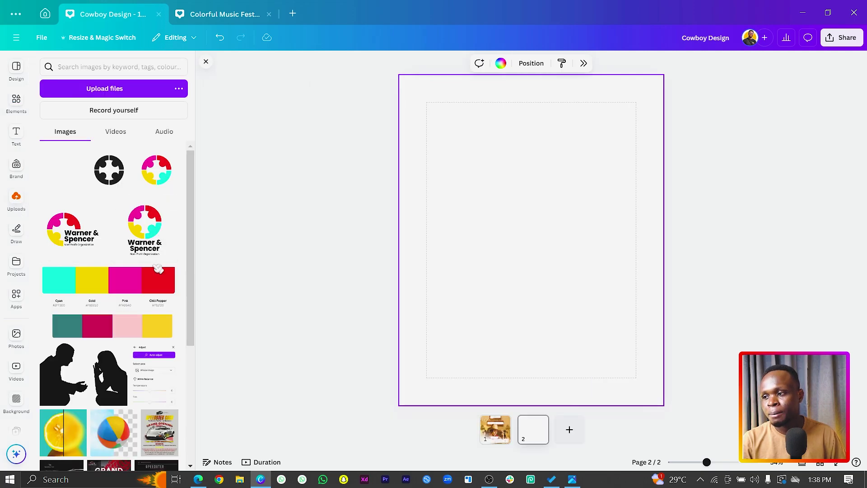
scroll(159, 256, "down", 15)
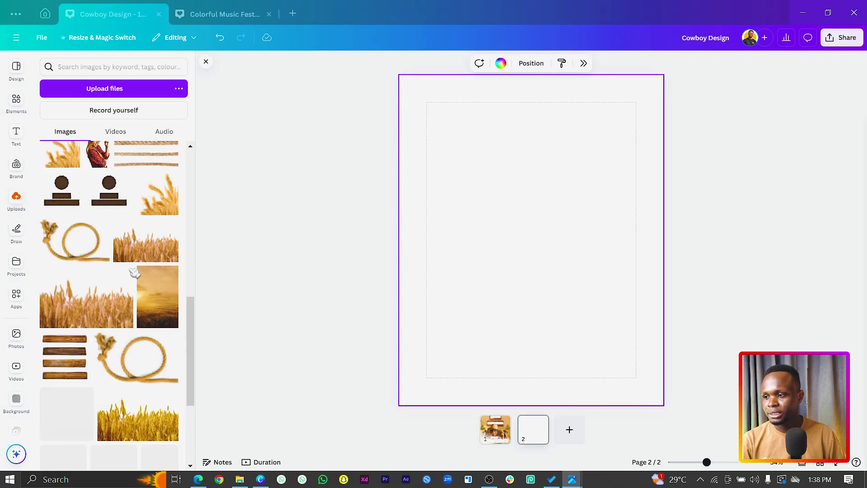
left_click(159, 256)
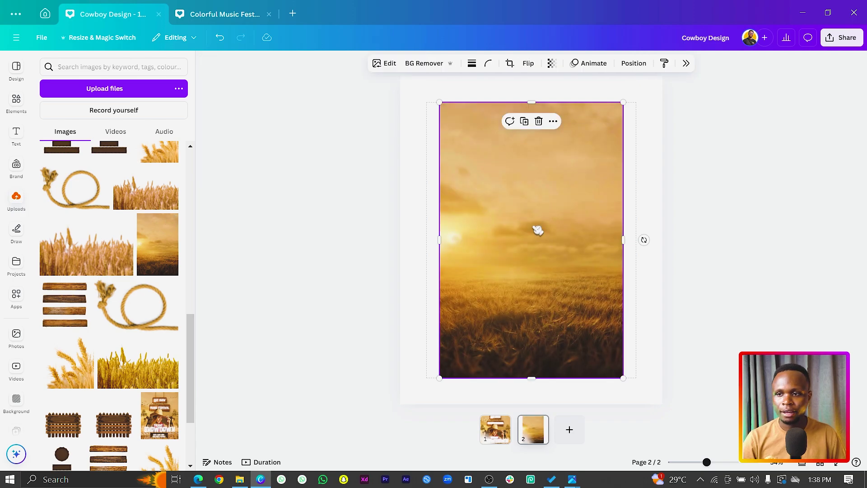
left_click_drag(438, 378, 385, 424)
left_click(338, 326)
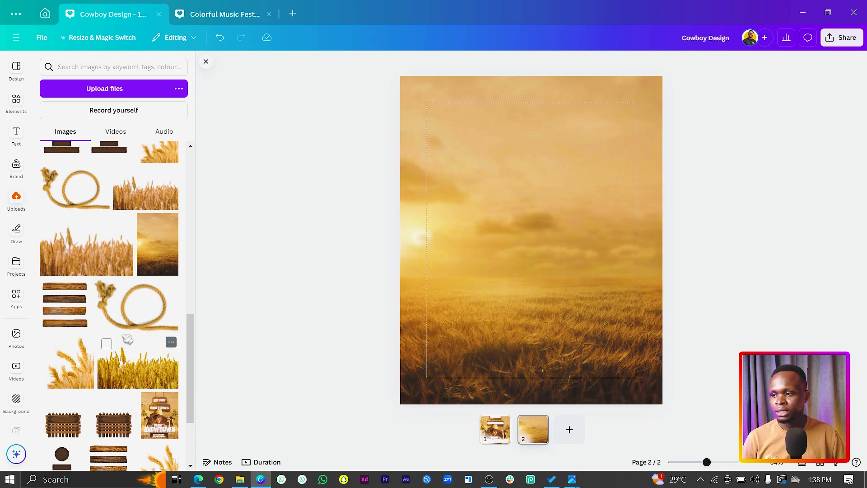
Add the wooden fence upload, crop off its sky and sides, enlarge it, and lower it slightly.
left_click(122, 424)
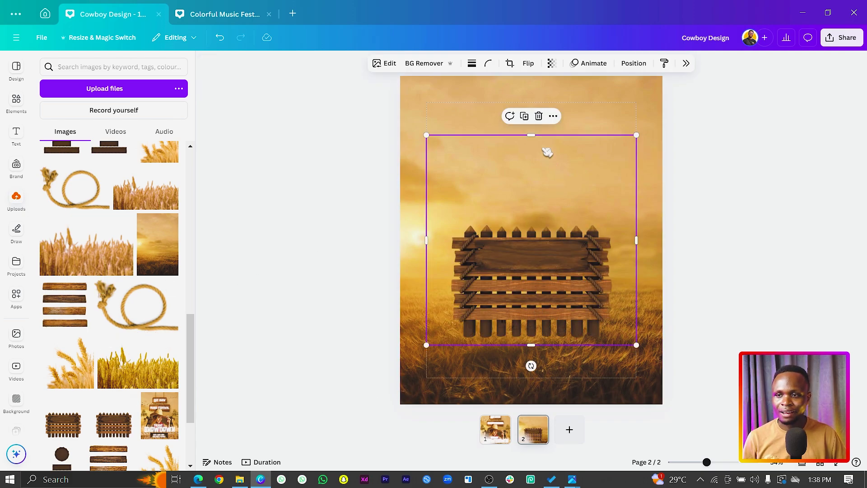
left_click_drag(536, 136, 532, 217)
left_click_drag(426, 281, 442, 281)
left_click_drag(442, 345, 428, 395)
left_click(321, 366)
left_click_drag(555, 281, 557, 307)
left_click(361, 282)
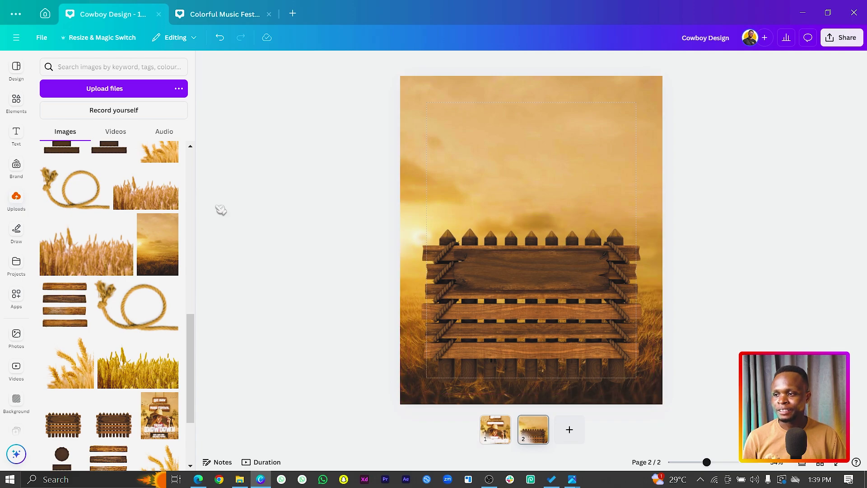
Add the cowgirl photo from Uploads over the fence.
scroll(122, 221, "up", 3)
scroll(93, 232, "down", 6)
scroll(88, 216, "up", 3)
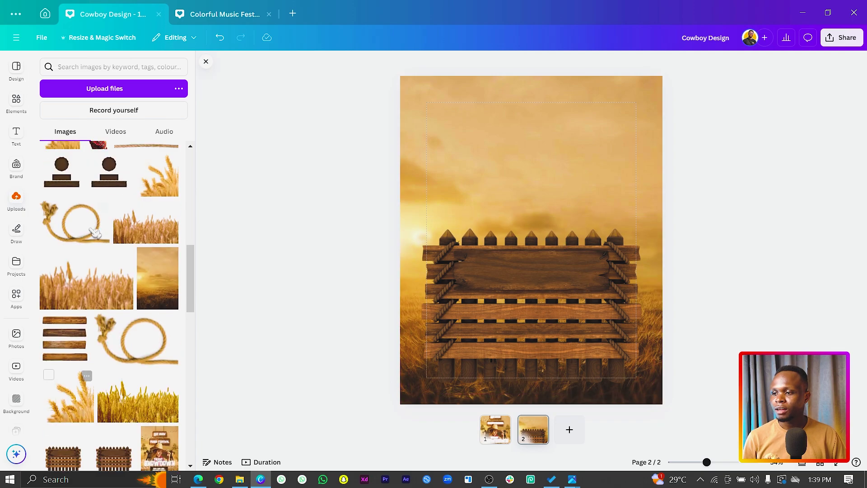
scroll(86, 205, "up", 3)
left_click(104, 284)
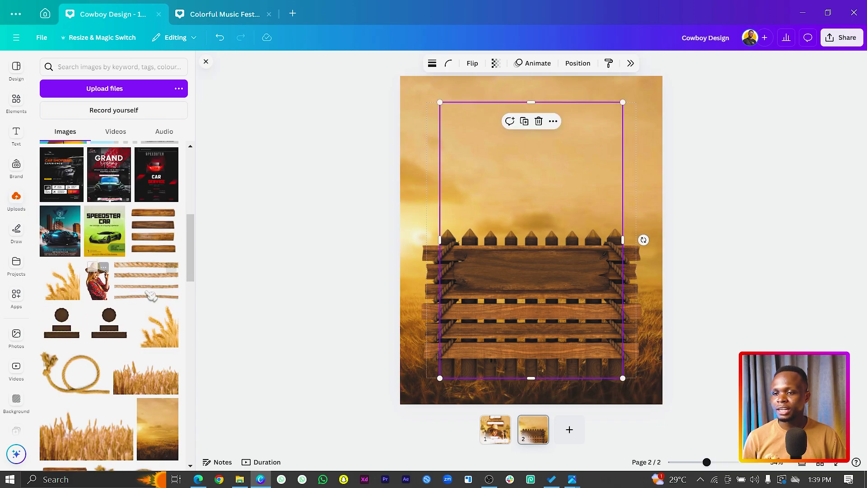
Search Elements for 'cowgirl'.
left_click(16, 100)
left_click(139, 67)
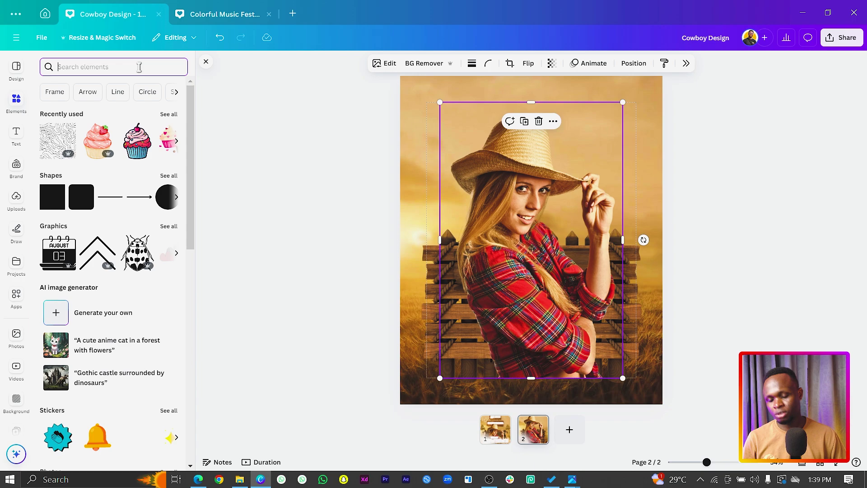
type("cowbo")
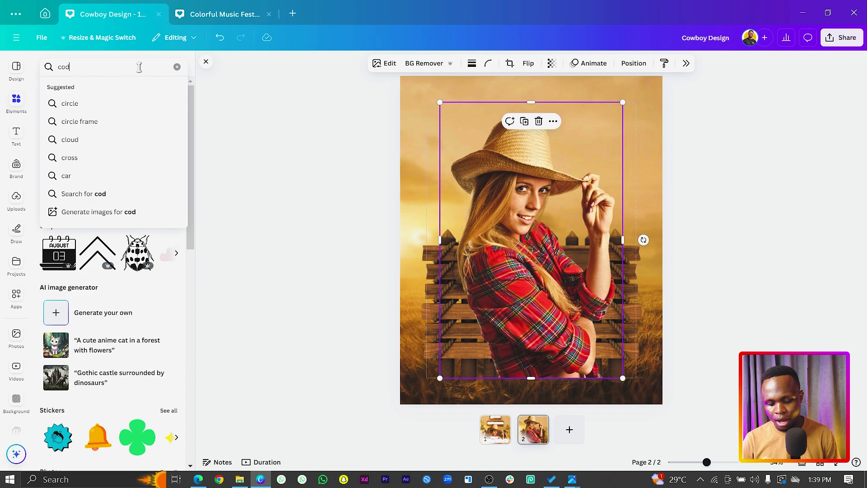
type("wboy")
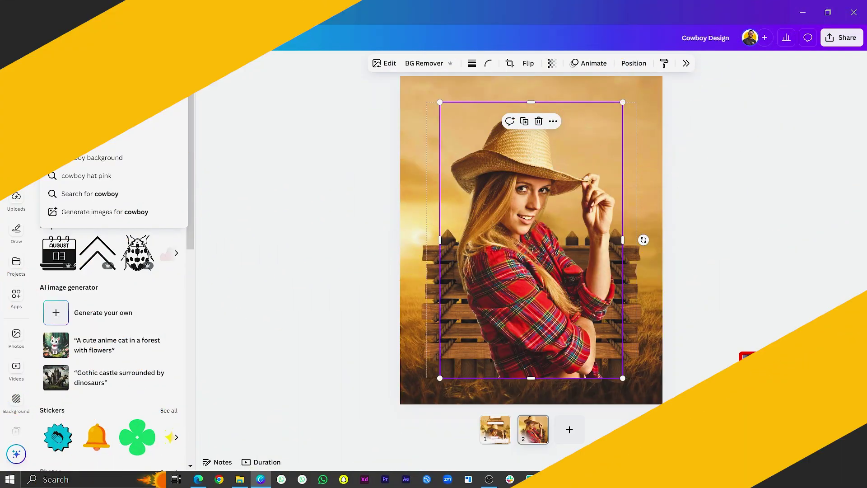
type("girl")
key("Return")
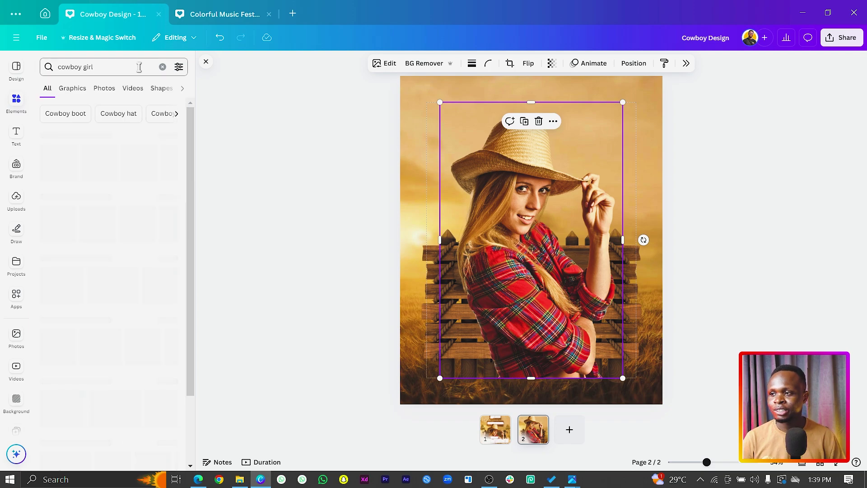
left_click_drag(74, 66, 80, 69)
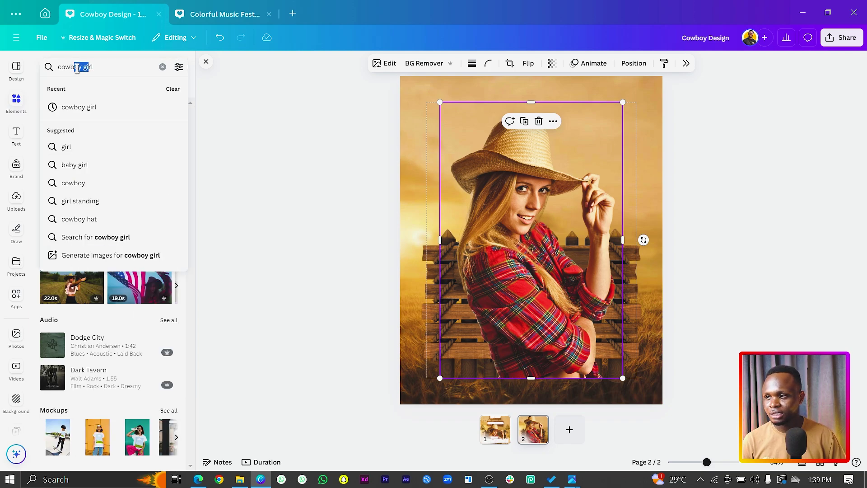
key("BackSpace")
key("Return")
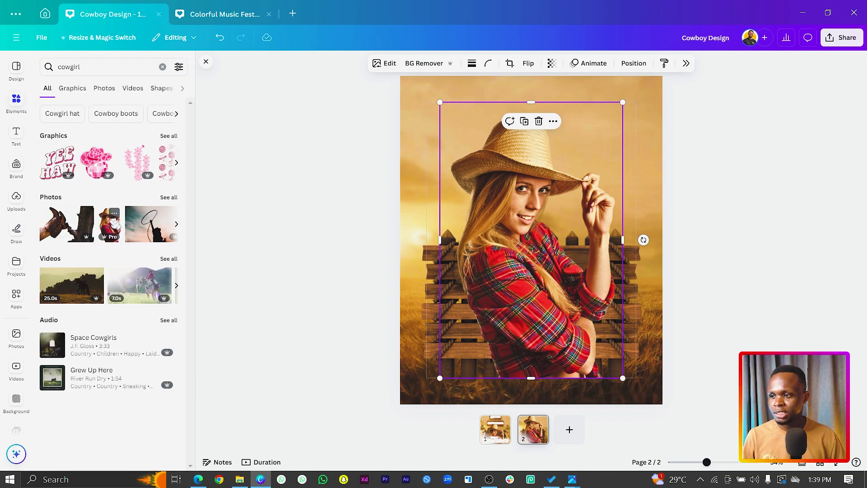
Position the cowgirl photo near the page bottom and move the fence slightly lower.
left_click(259, 188)
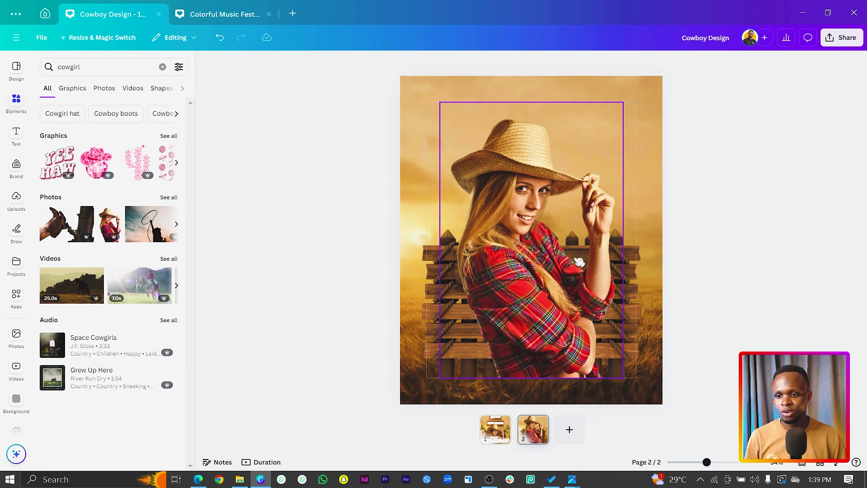
left_click_drag(574, 261, 572, 287)
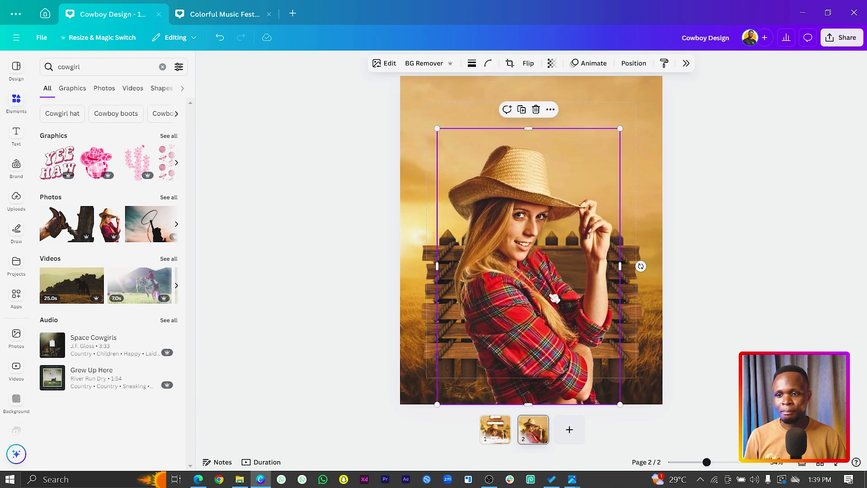
left_click_drag(518, 314, 517, 321)
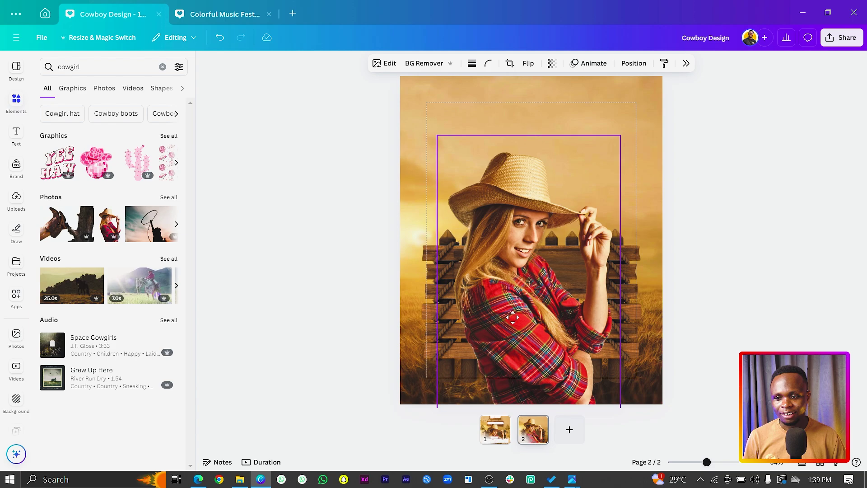
left_click(358, 319)
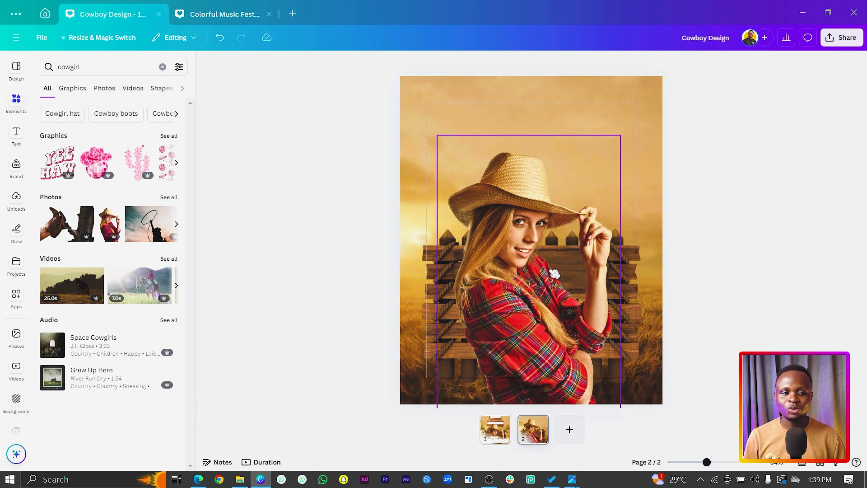
left_click(540, 365)
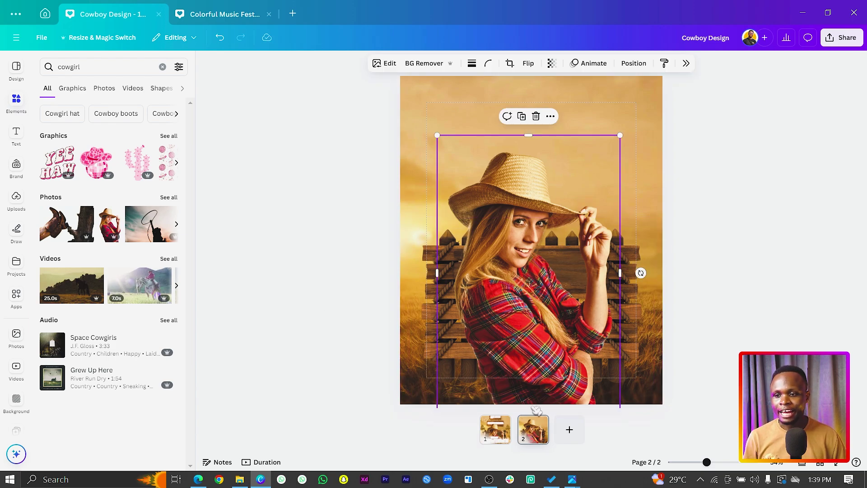
left_click_drag(503, 315, 504, 235)
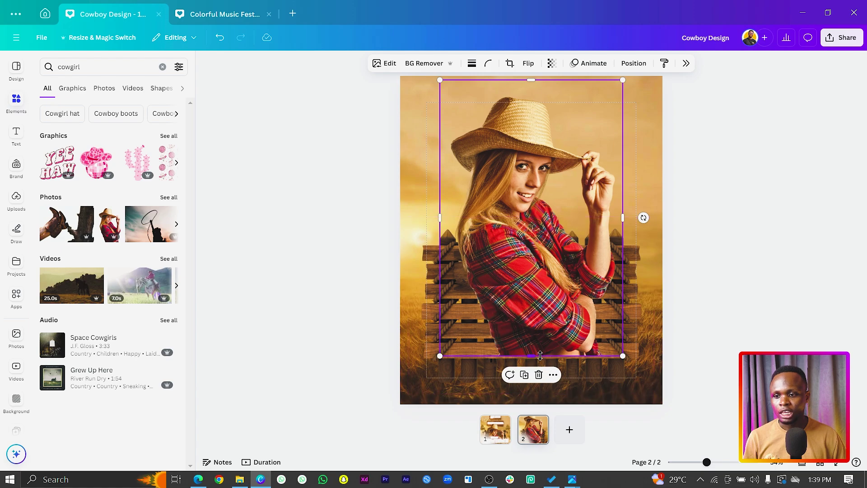
left_click_drag(523, 272, 531, 373)
left_click_drag(425, 341, 428, 355)
left_click(360, 310)
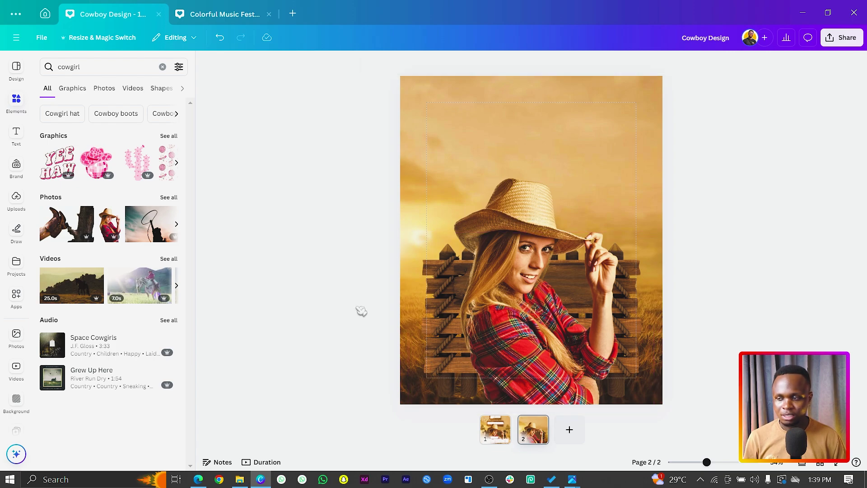
Add an uploaded wheat clump behind the cowgirl, remove its background, and place it beside her.
left_click(17, 203)
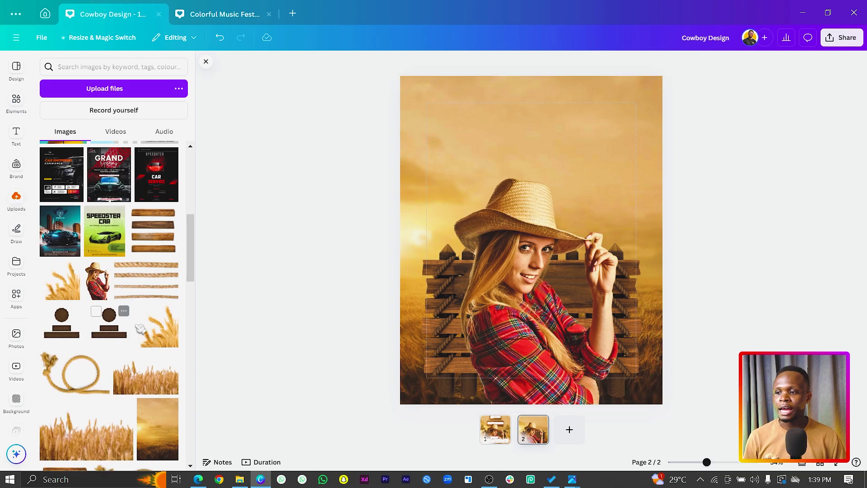
left_click(69, 297)
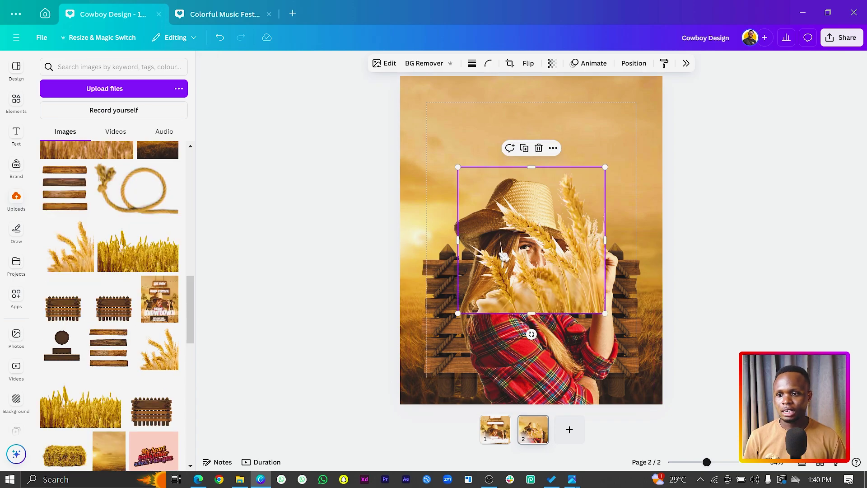
left_click_drag(501, 255, 560, 346)
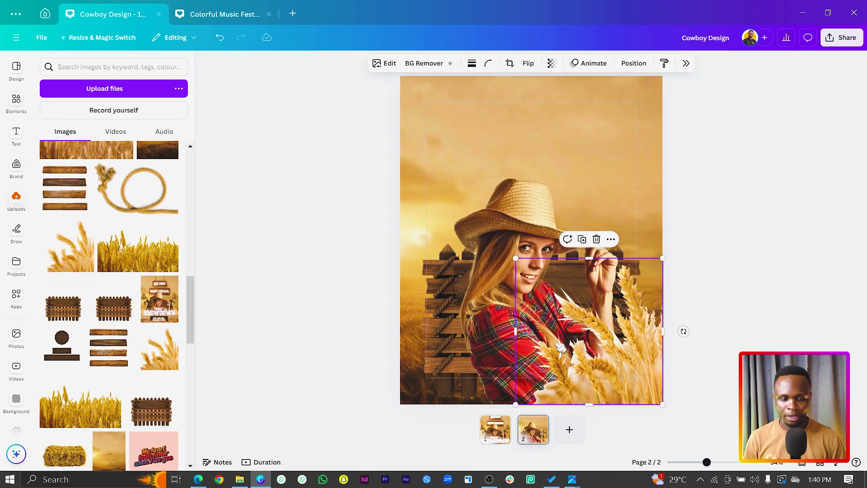
key("ctrl+[")
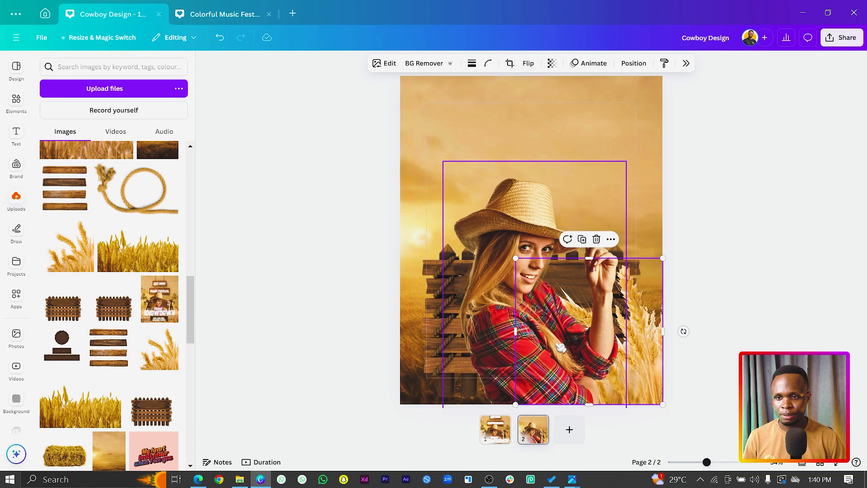
left_click_drag(587, 300, 560, 123)
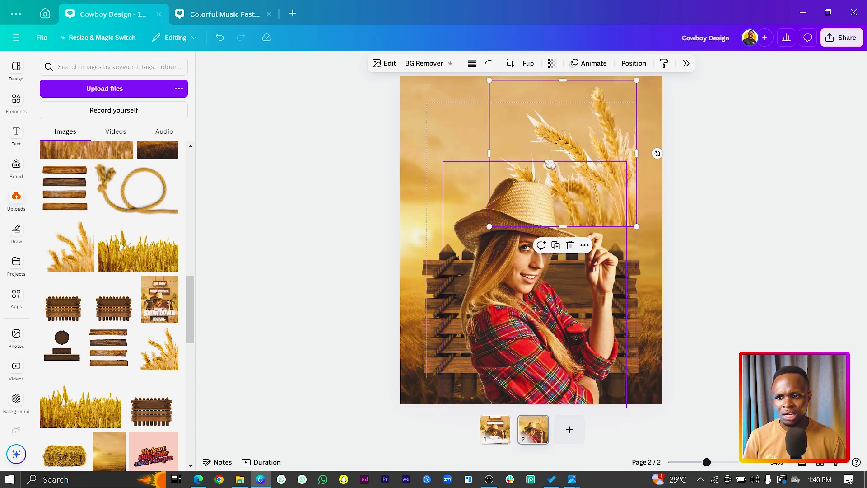
left_click(431, 64)
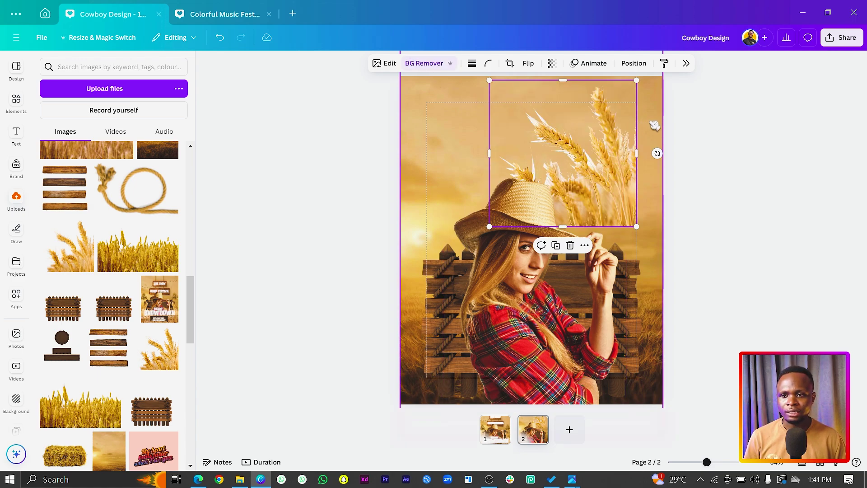
left_click_drag(621, 105, 542, 290)
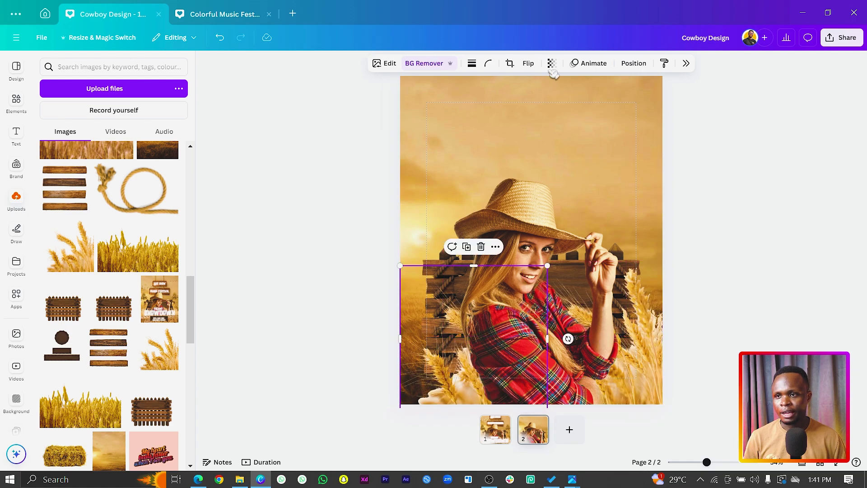
Flip the bottom-left wheat clump horizontally.
left_click(528, 63)
left_click(535, 86)
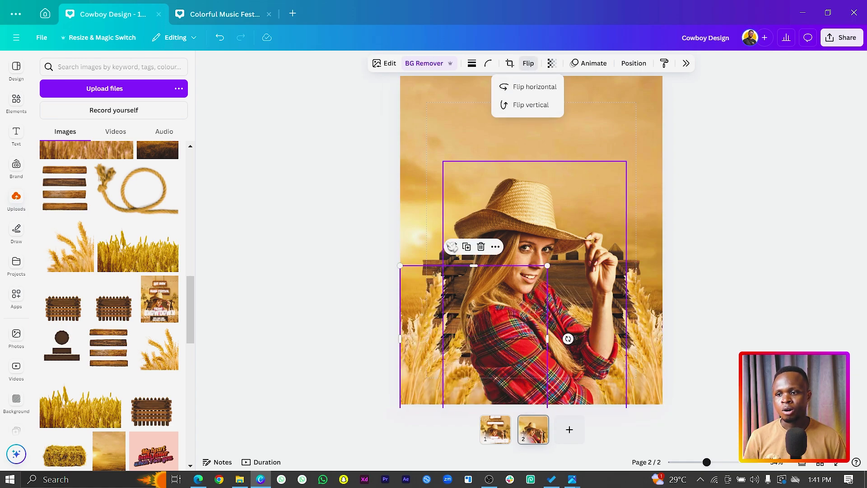
left_click(338, 355)
left_click(337, 355)
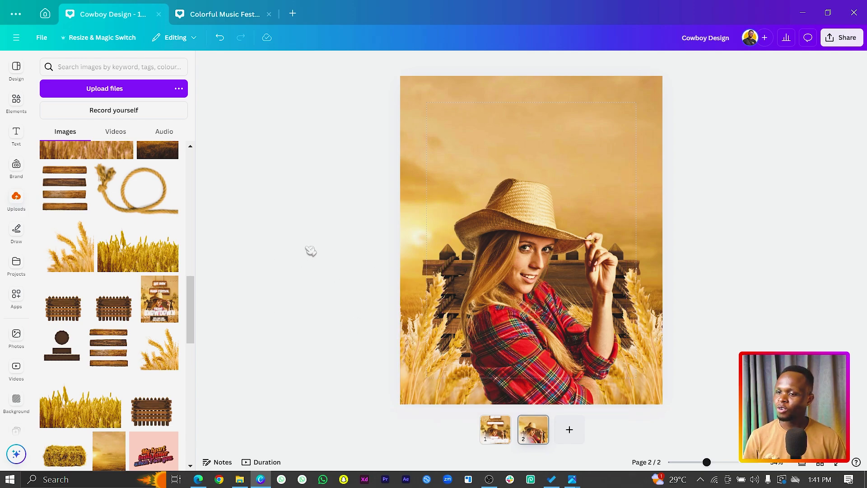
Add another wheat-field image, crop it to a strip, and move it to the page bottom.
left_click(131, 261)
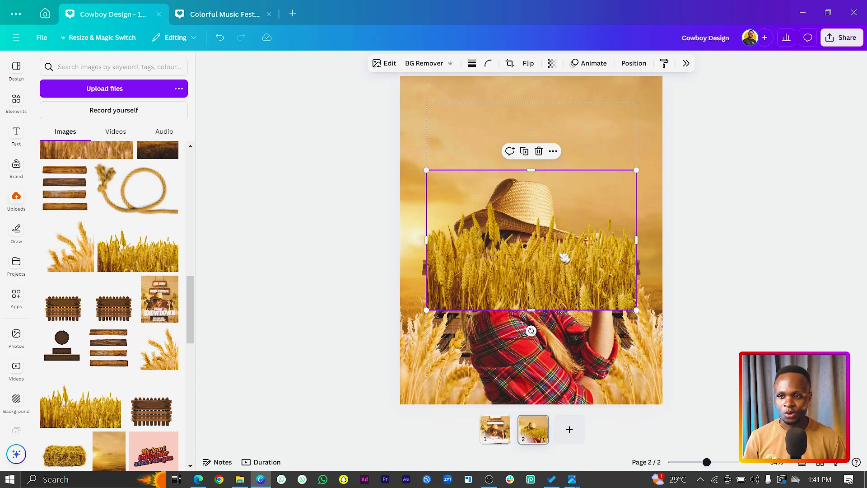
left_click_drag(536, 309, 536, 271)
left_click_drag(531, 170, 531, 197)
left_click_drag(561, 232, 645, 396)
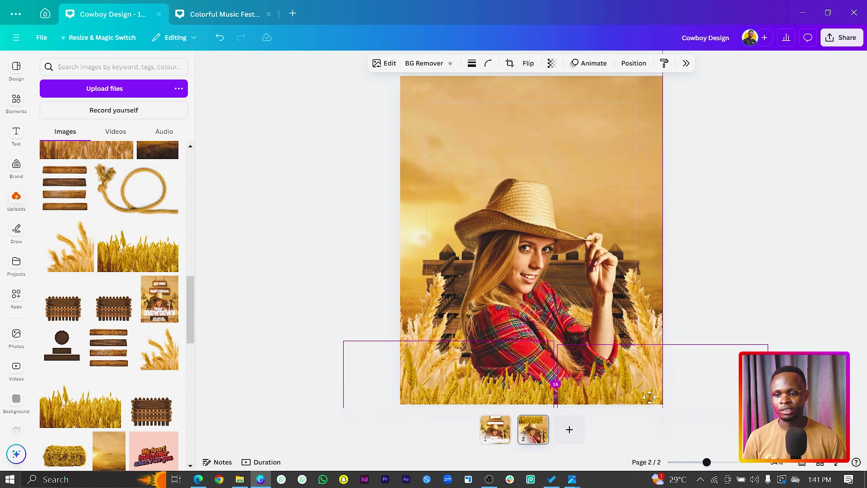
left_click(743, 250)
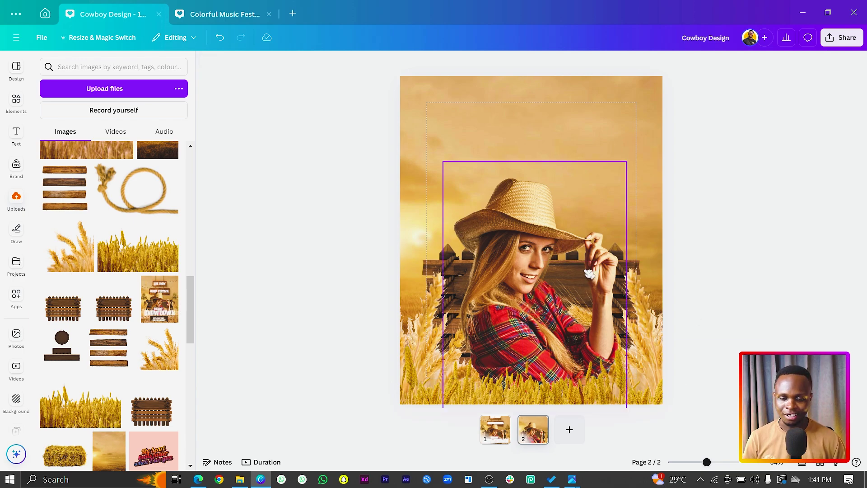
scroll(154, 316, "up", 5)
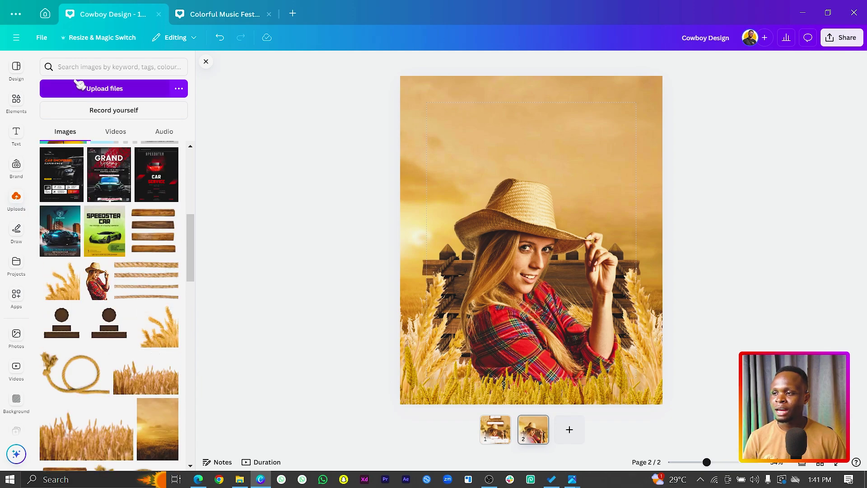
Search Elements for 'rope', add the three-ropes photo, and stretch it across the top.
left_click(30, 98)
left_click(67, 66)
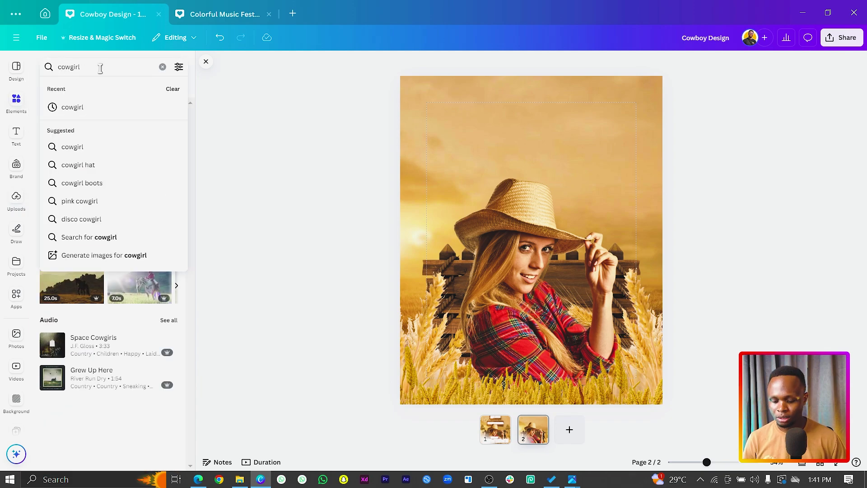
type("rope")
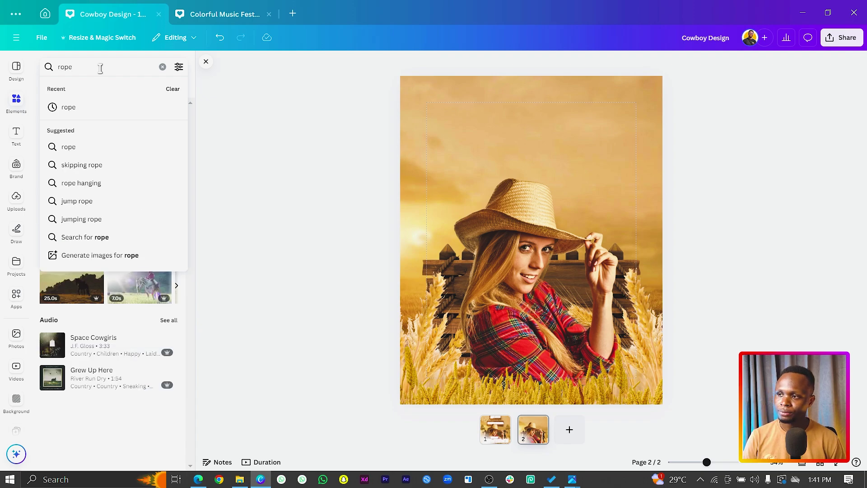
key("Return")
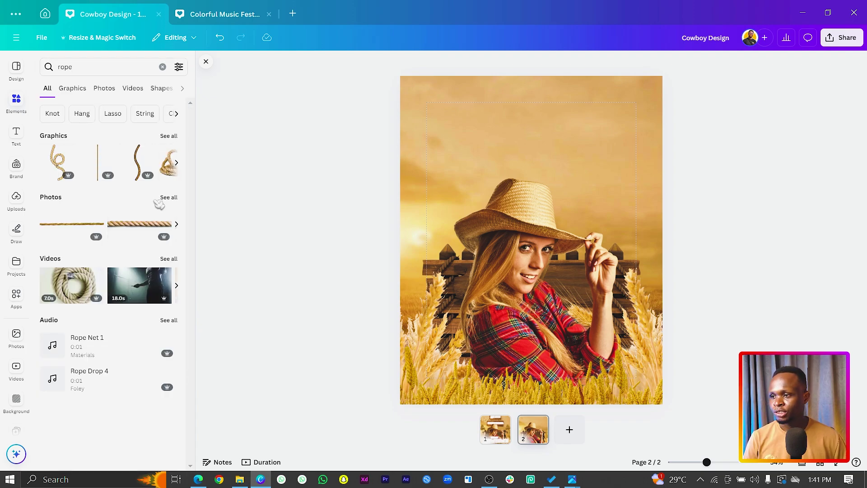
left_click(176, 198)
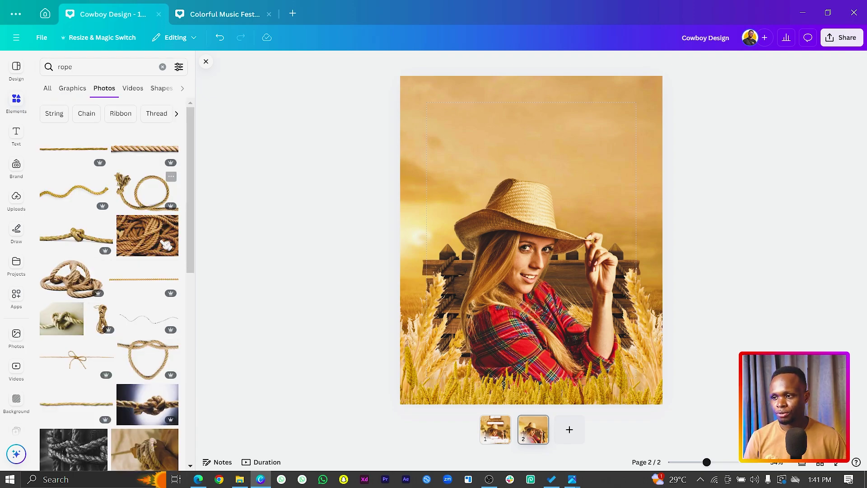
scroll(161, 246, "down", 3)
scroll(162, 246, "down", 6)
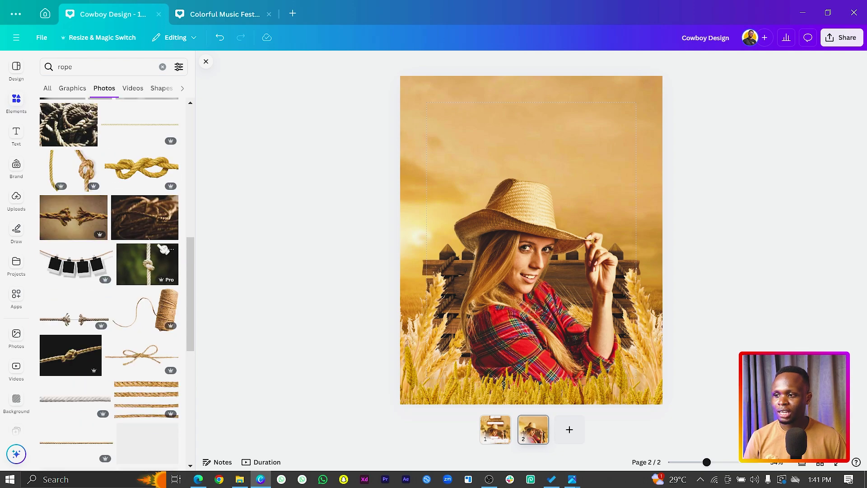
left_click(142, 246)
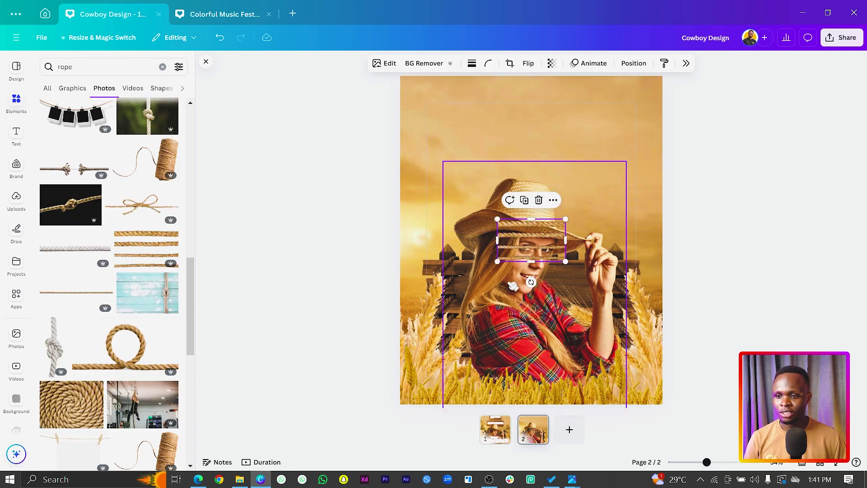
left_click_drag(519, 251, 367, 193)
left_click(386, 226)
Move the rope strip down onto the wheat at the bottom and start a new Elements search.
left_click_drag(487, 113, 492, 328)
left_click(492, 328)
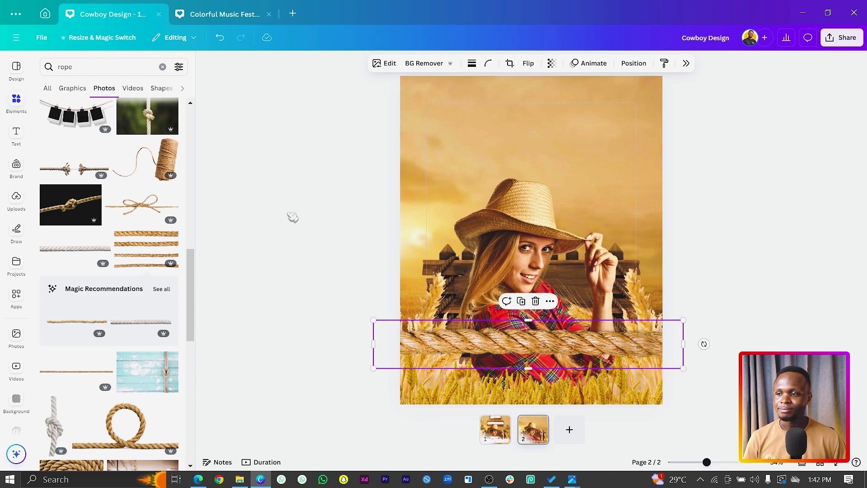
scroll(136, 253, "up", 3)
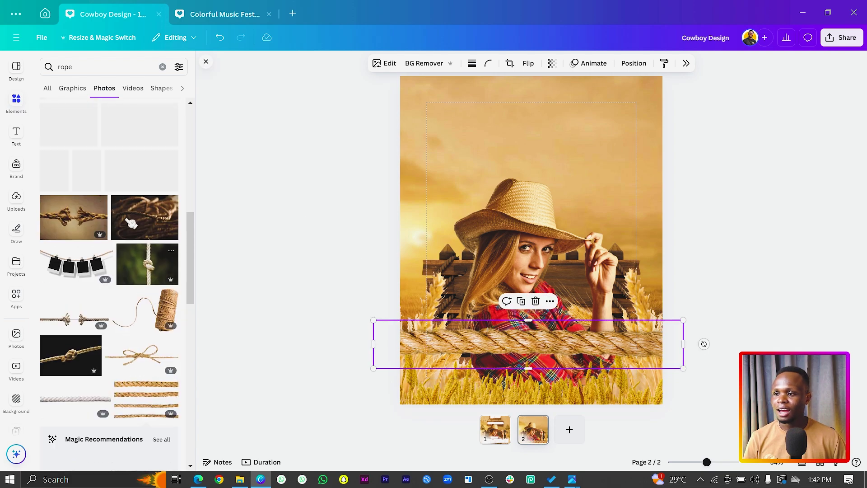
left_click(83, 64)
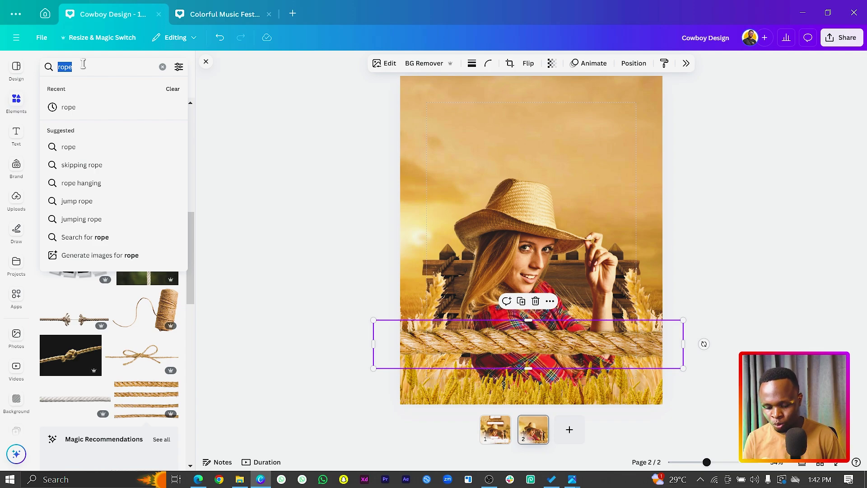
type("wo")
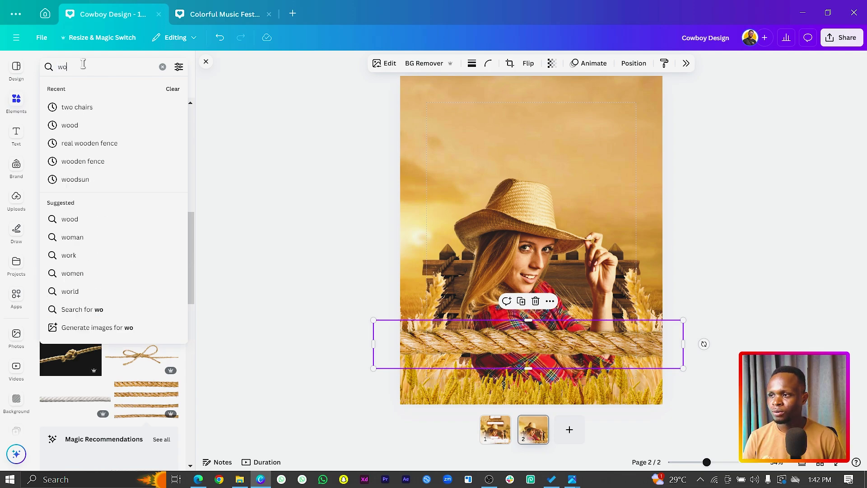
Add the wooden planks upload and crop it down to just the bottom plank.
left_click(13, 209)
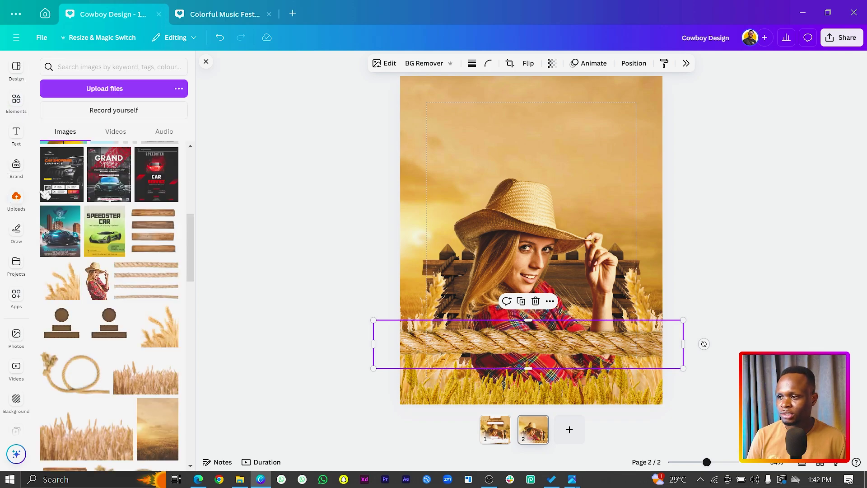
scroll(145, 237, "down", 5)
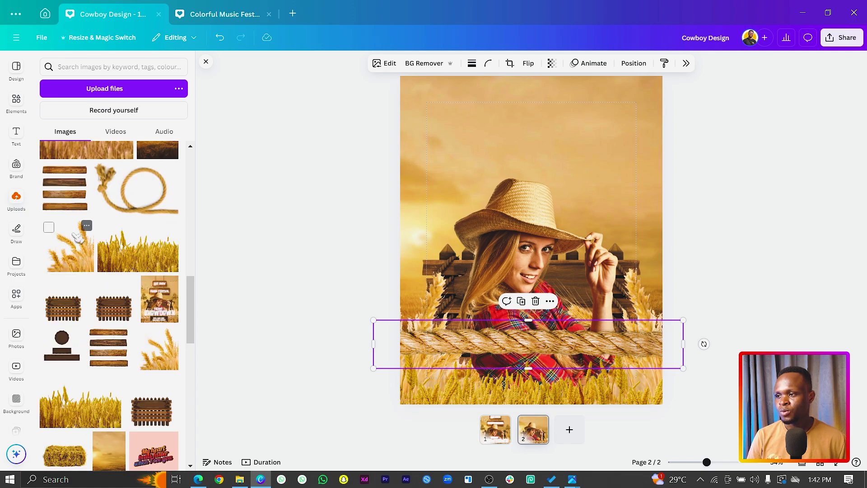
left_click(83, 170)
left_click_drag(477, 308, 493, 249)
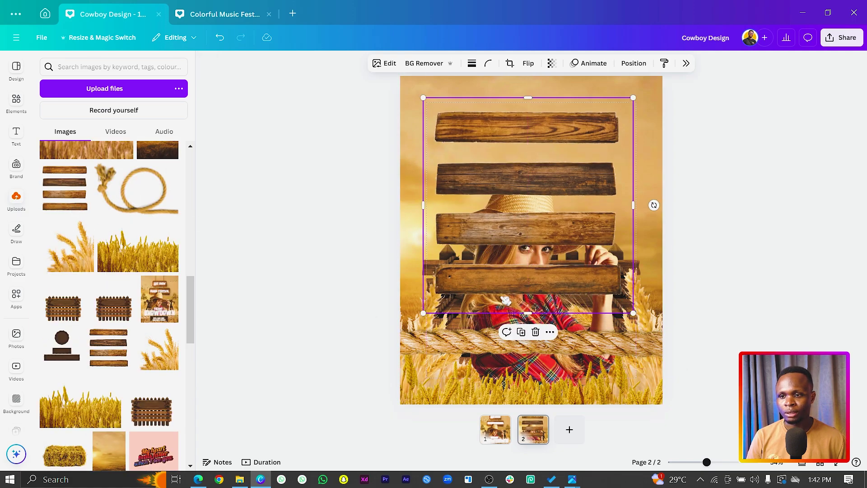
mouse_move(503, 311)
left_mouse_down()
mouse_move(503, 259)
mouse_move(503, 302)
left_mouse_up()
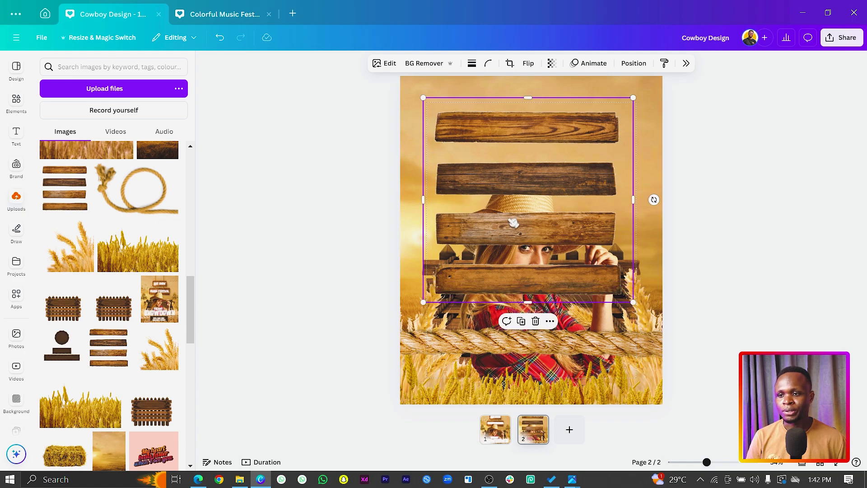
left_click_drag(526, 98, 550, 255)
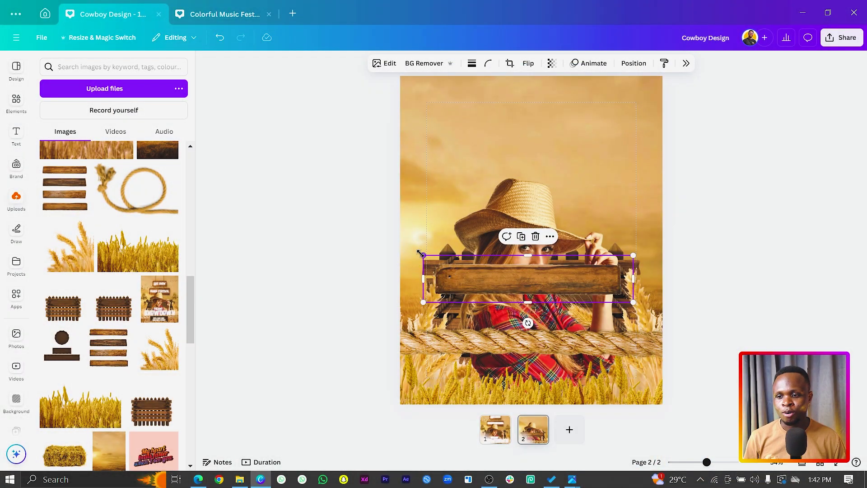
Enlarge and lower the plank across the page, then level the rope and lay it on the plank.
left_click_drag(420, 255, 376, 244)
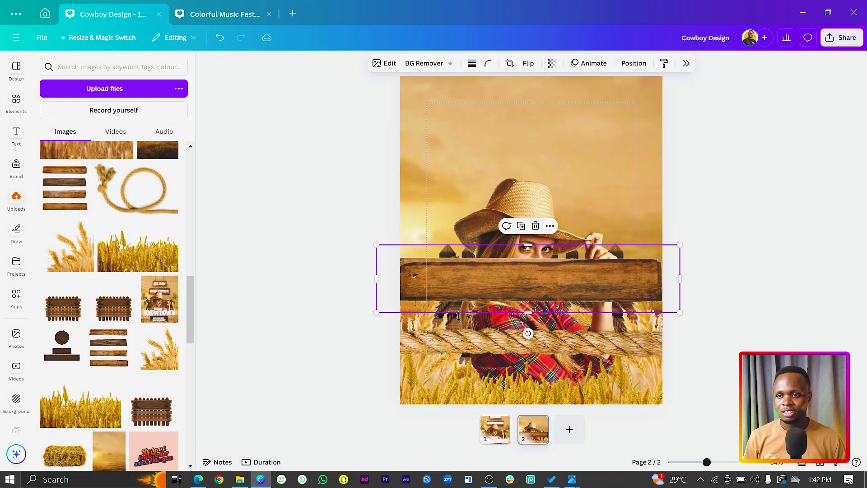
left_click_drag(527, 333, 528, 333)
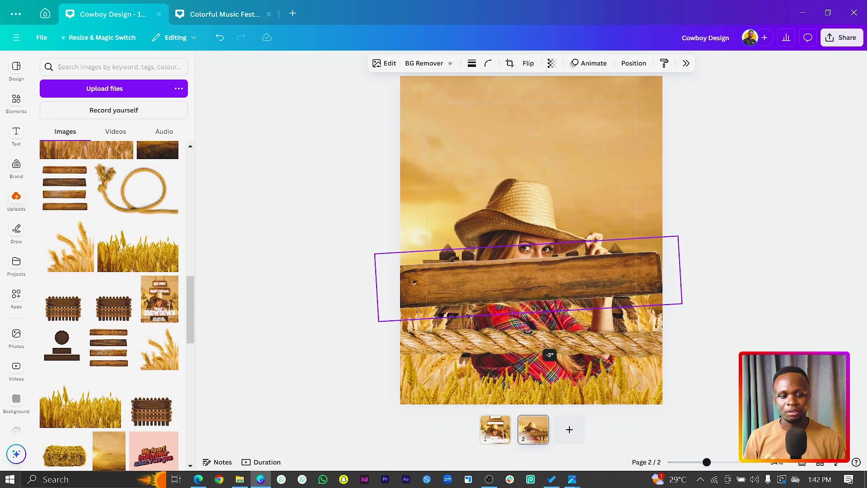
left_click_drag(571, 286, 565, 371)
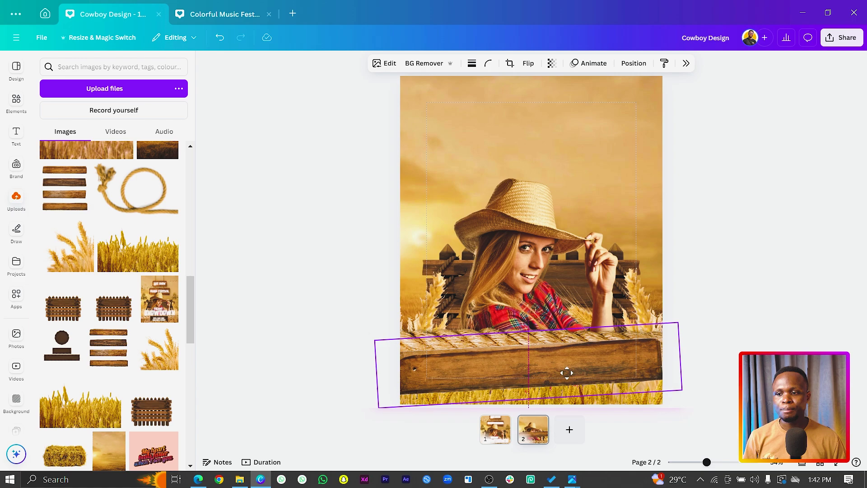
left_click_drag(674, 322, 683, 321)
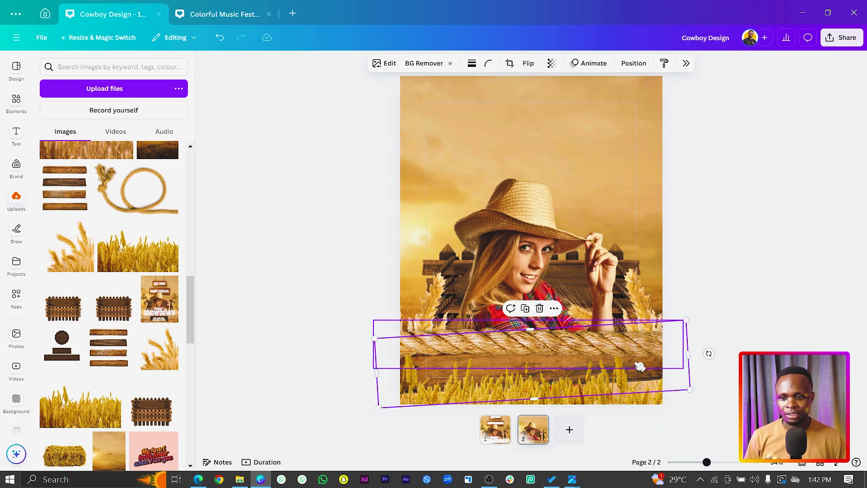
left_click_drag(637, 373, 634, 385)
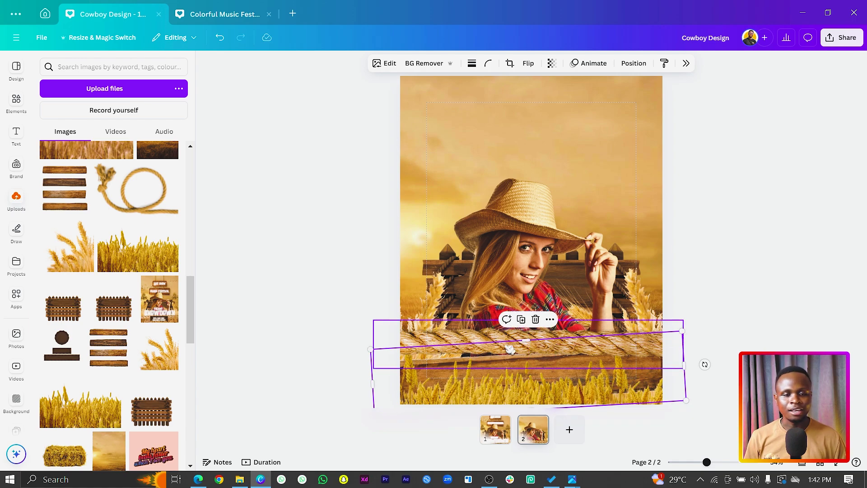
key("ctrl+z")
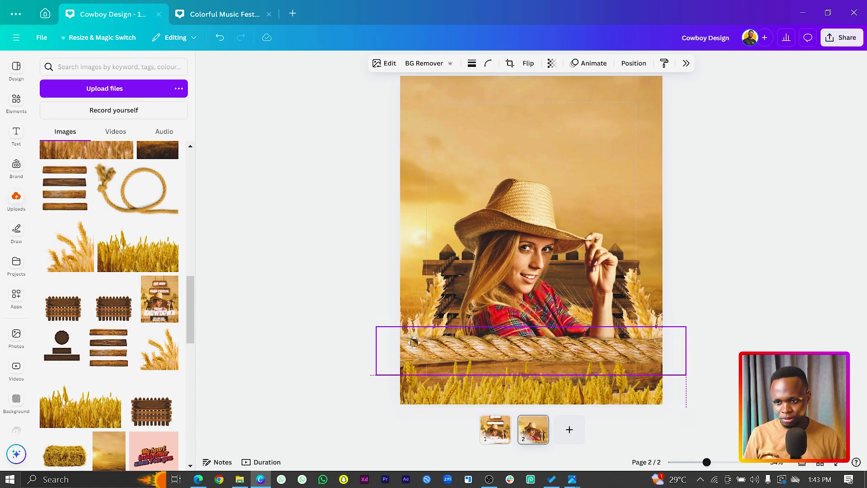
left_click_drag(411, 336, 417, 350)
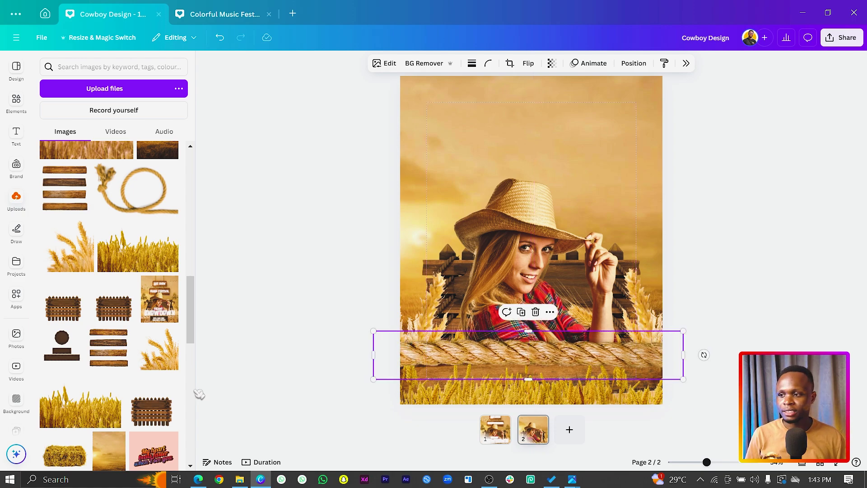
Add the hanging wooden sign upload, resize it, and place it above the cowgirl's hat.
scroll(134, 386, "down", 1)
scroll(134, 386, "down", 10)
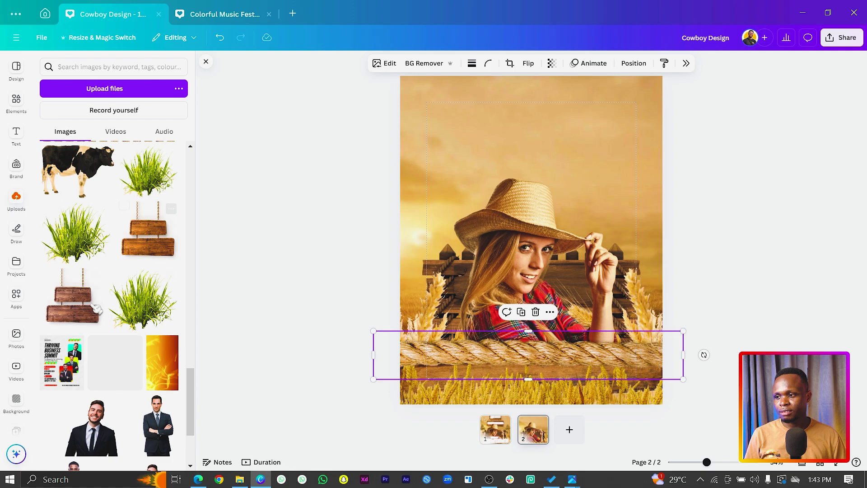
key("Tab")
left_click(83, 307)
left_click_drag(519, 346, 523, 268)
left_click_drag(430, 269, 488, 223)
left_click_drag(518, 180, 505, 143)
scroll(485, 192, "down", 2)
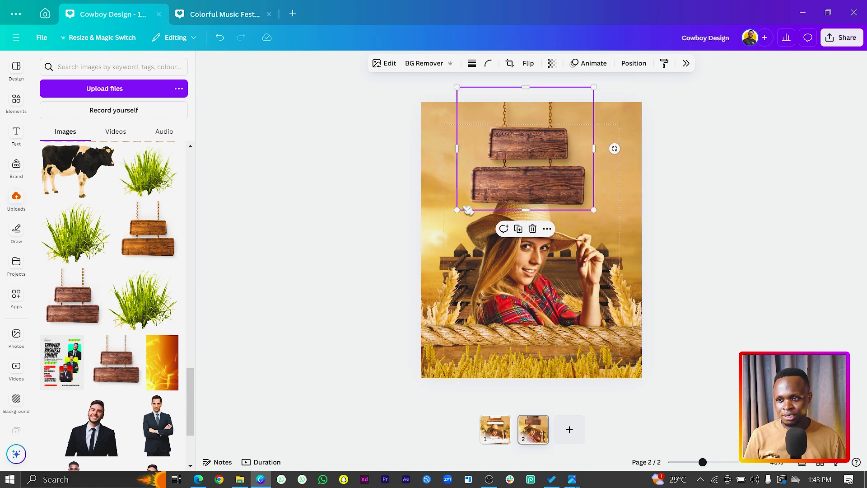
left_click_drag(457, 209, 447, 222)
left_click_drag(506, 145, 512, 144)
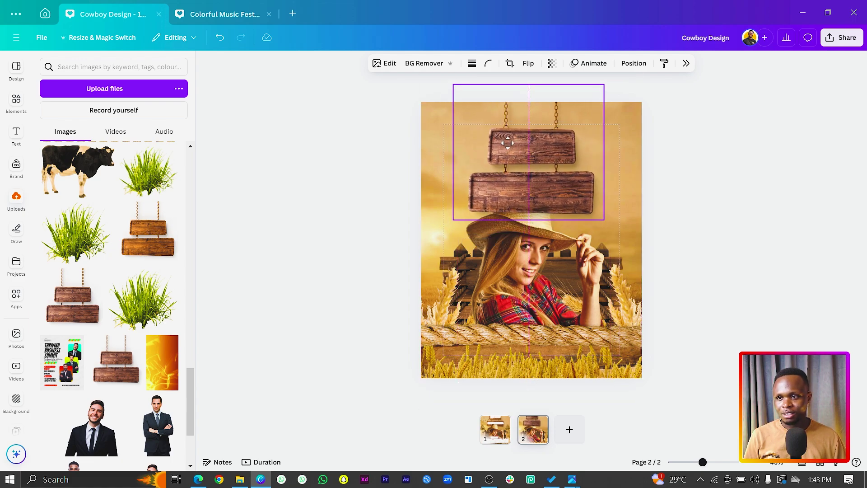
Send the wooden sign behind the cowgirl and nudge it slightly left.
left_click(531, 268)
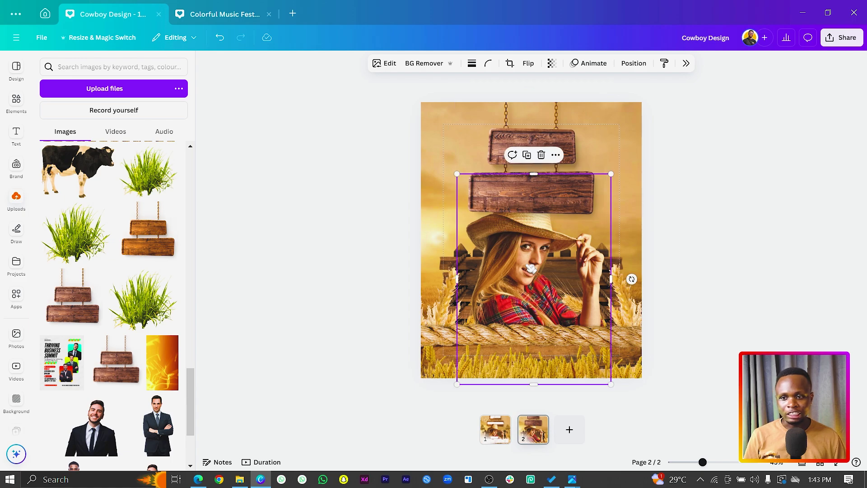
left_click(573, 138)
key("ctrl+bracketleft")
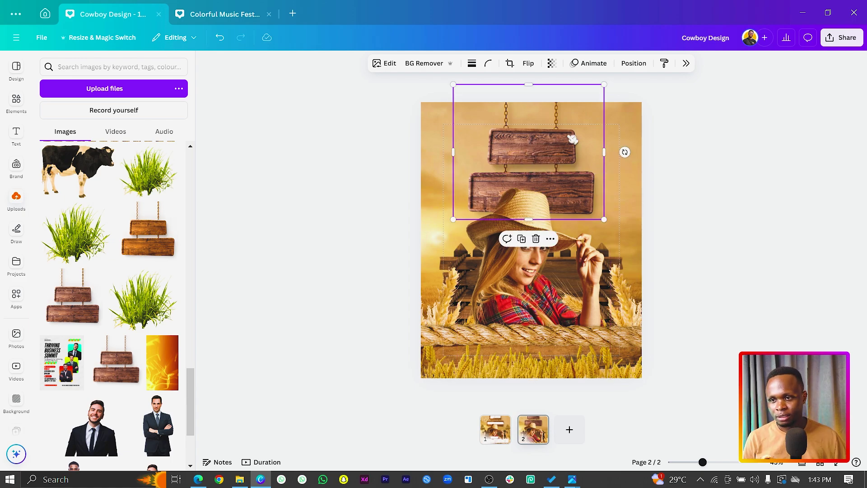
left_click_drag(573, 139, 567, 139)
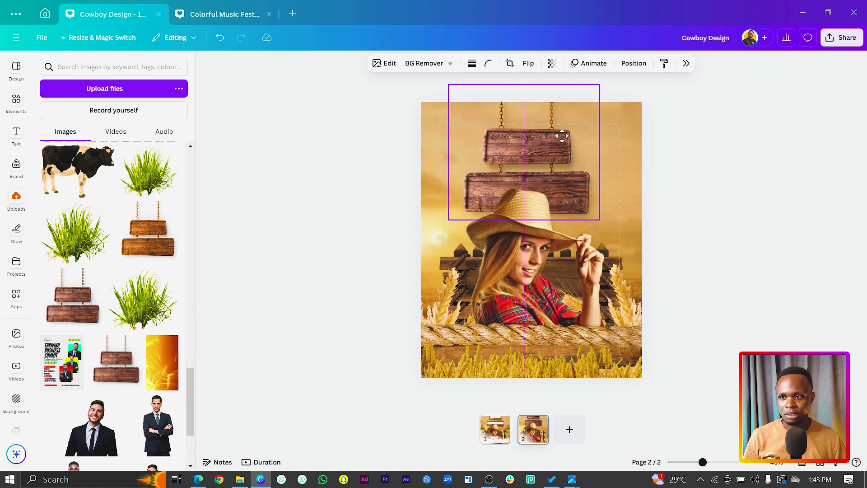
Resize the cowgirl image with its corner handles beneath the signs.
left_click(486, 231)
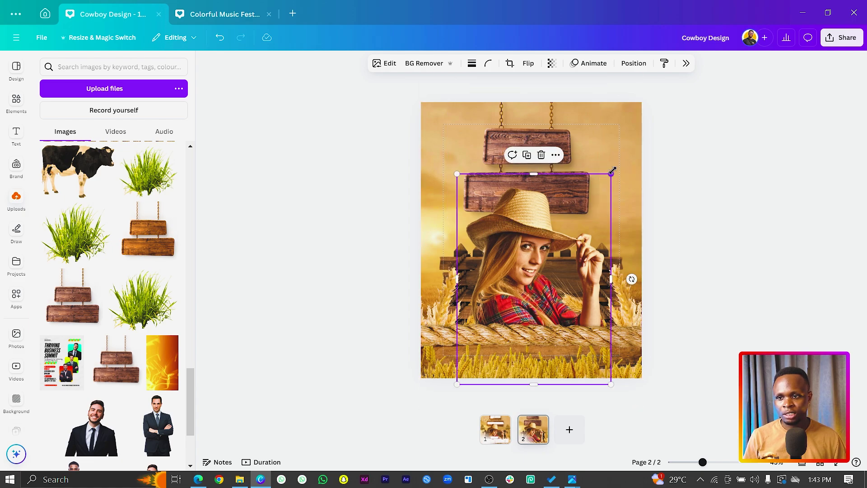
left_click_drag(613, 171, 605, 185)
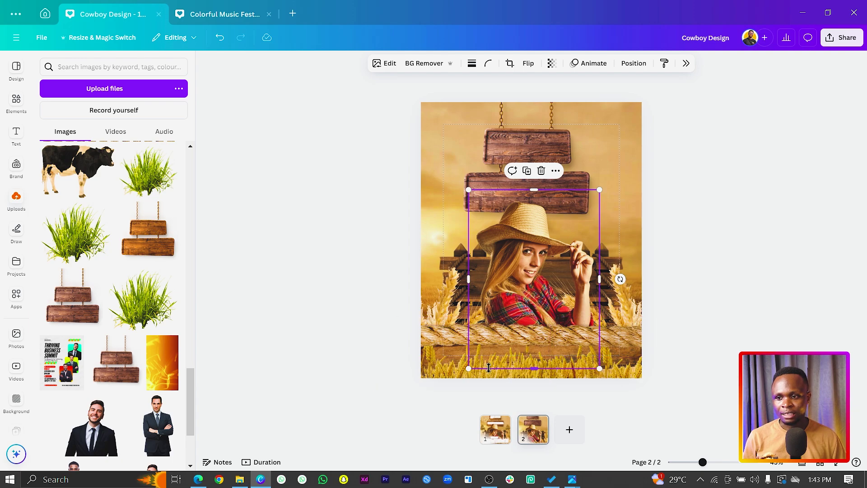
left_click_drag(471, 368, 466, 377)
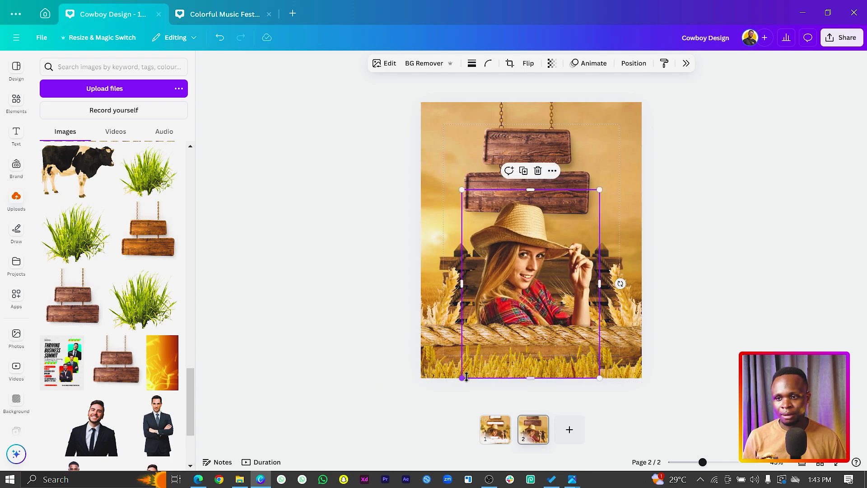
left_click_drag(599, 377, 601, 380)
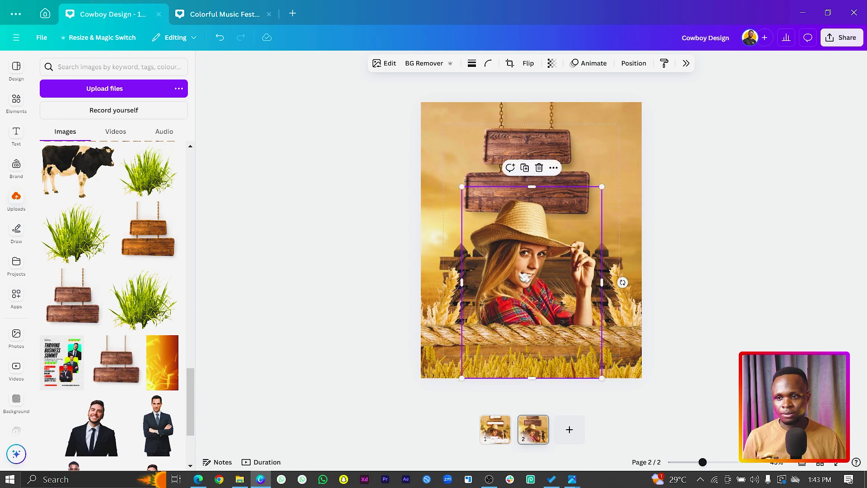
scroll(525, 281, "up", 2)
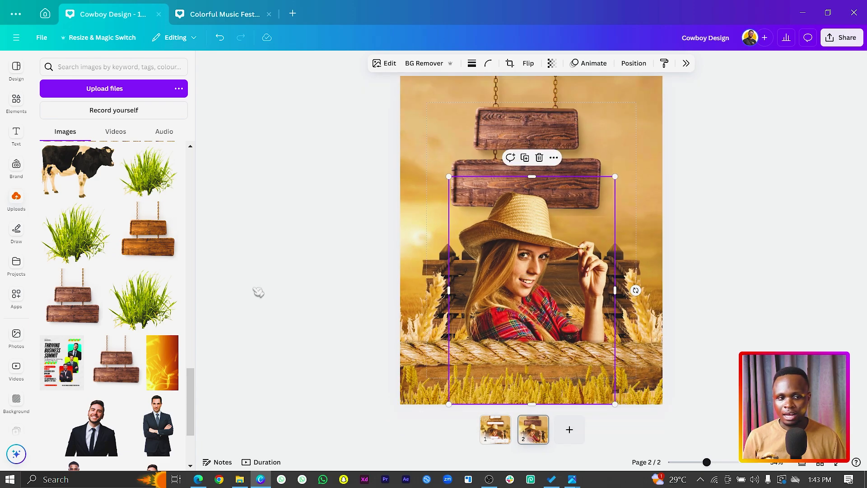
left_click(353, 282)
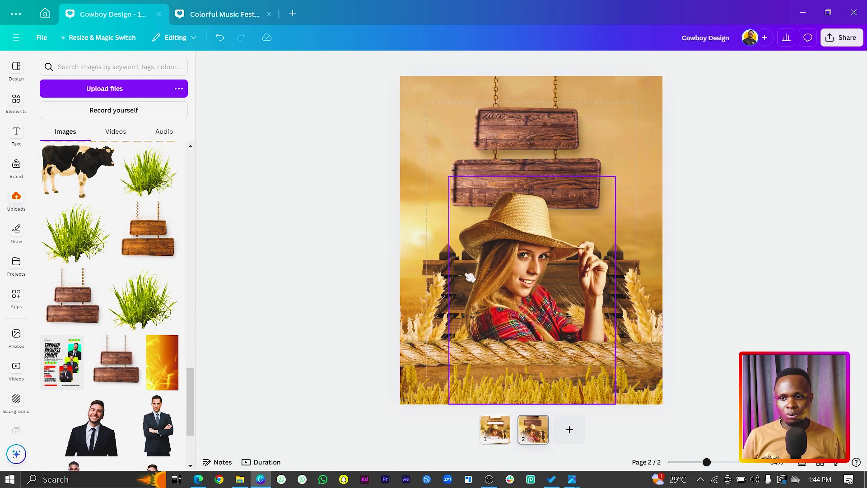
left_click(437, 251)
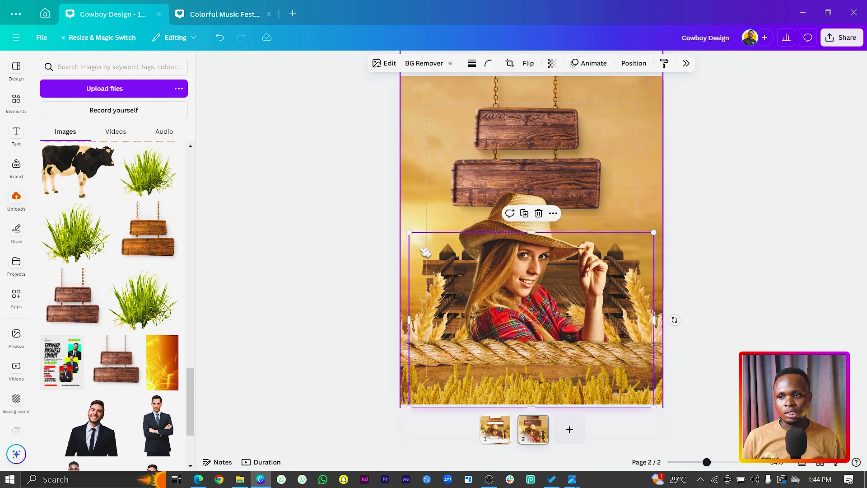
Set the cowgirl image's Temperature adjustment to 25.
left_click(686, 63)
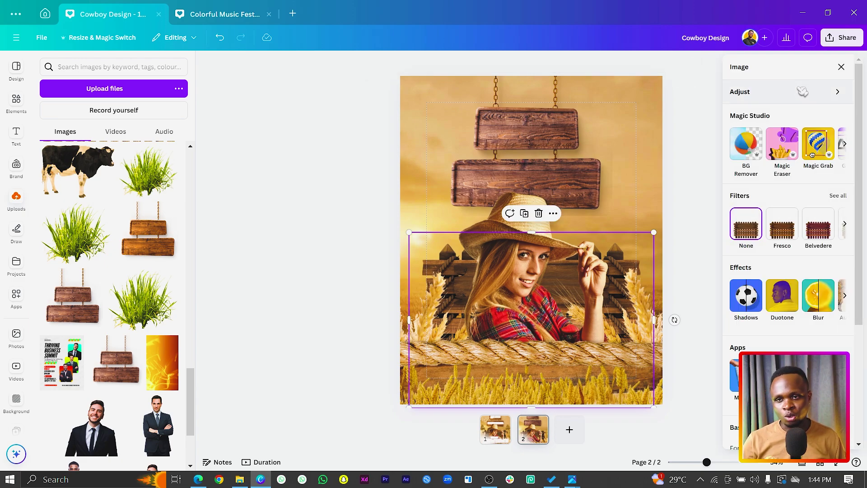
left_click(768, 92)
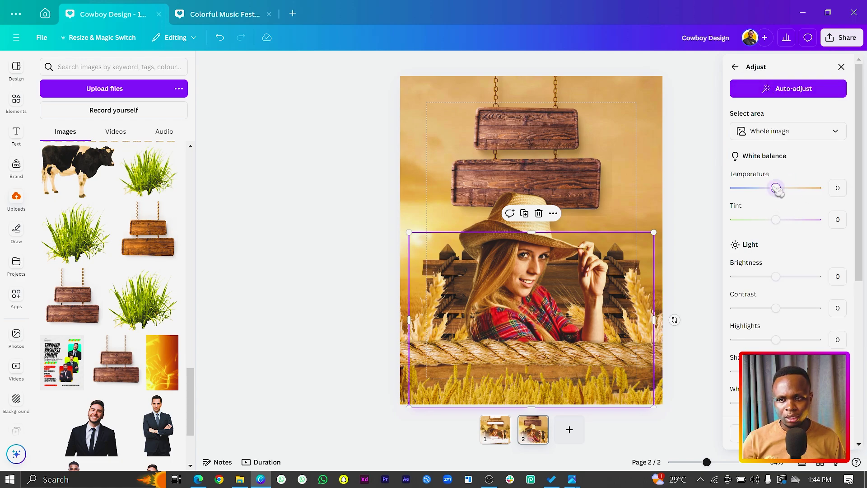
left_click_drag(775, 188, 788, 188)
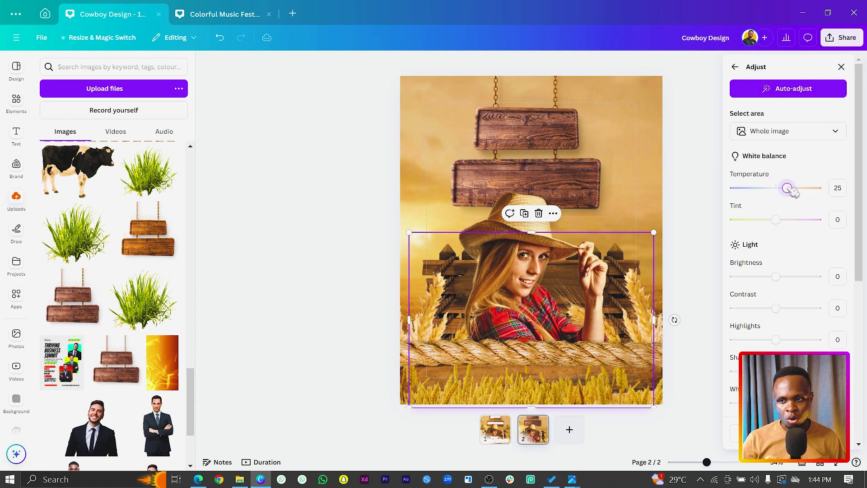
left_click(776, 221)
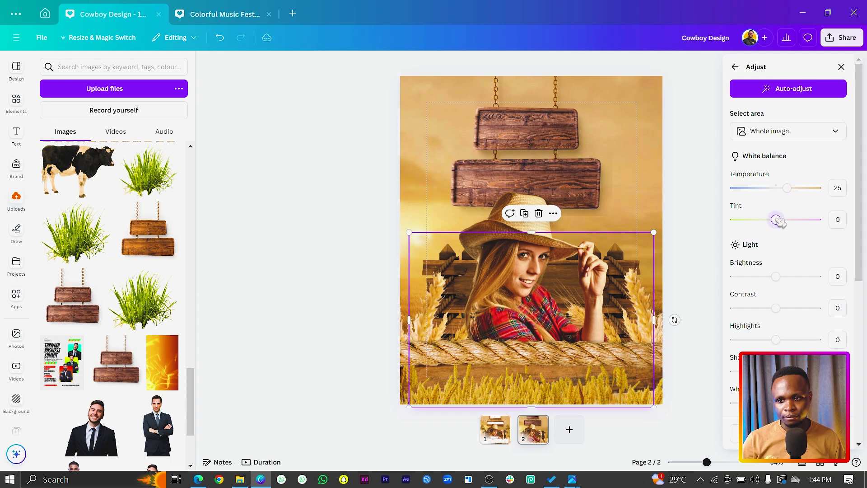
scroll(780, 230, "down", 3)
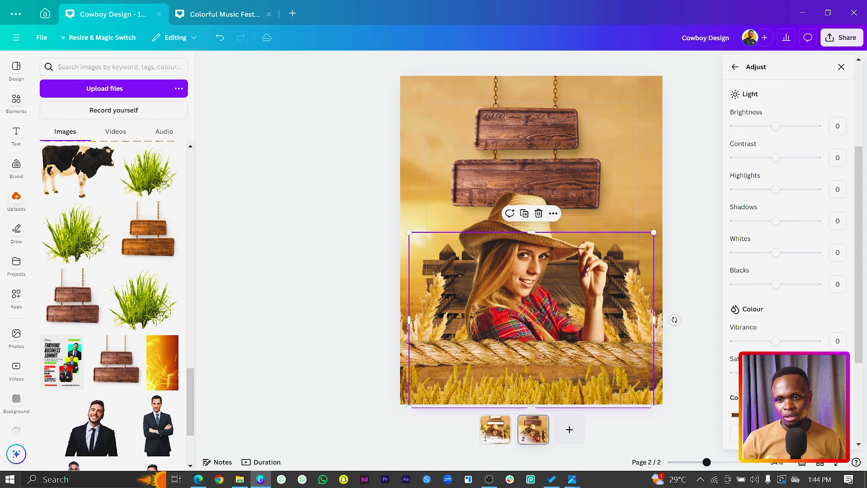
Set the left wheat element's Temperature adjustment to 34.
left_click(405, 289)
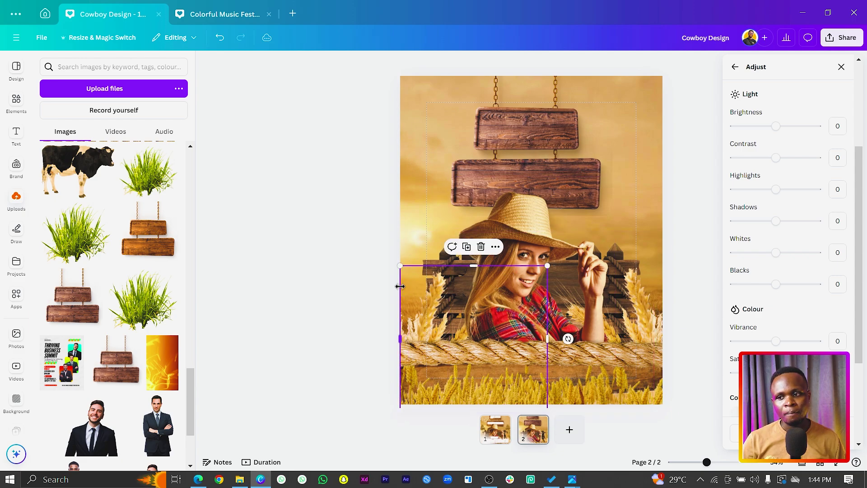
scroll(819, 203, "up", 3)
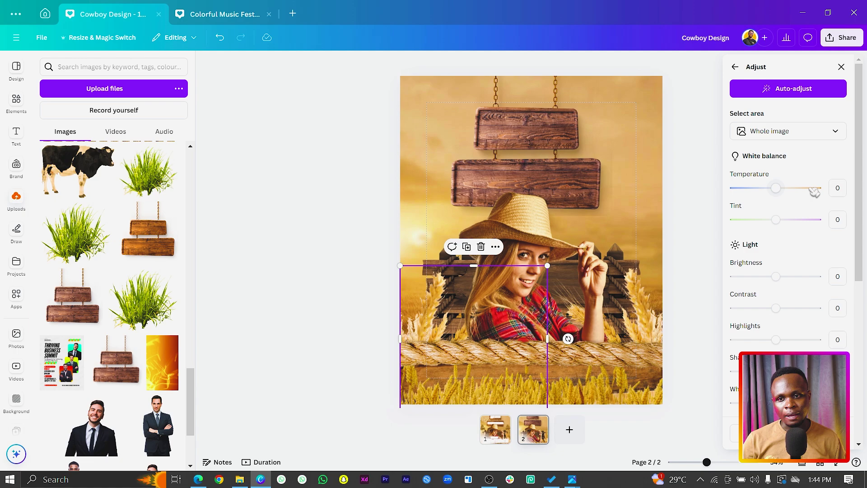
left_click_drag(778, 188, 794, 191)
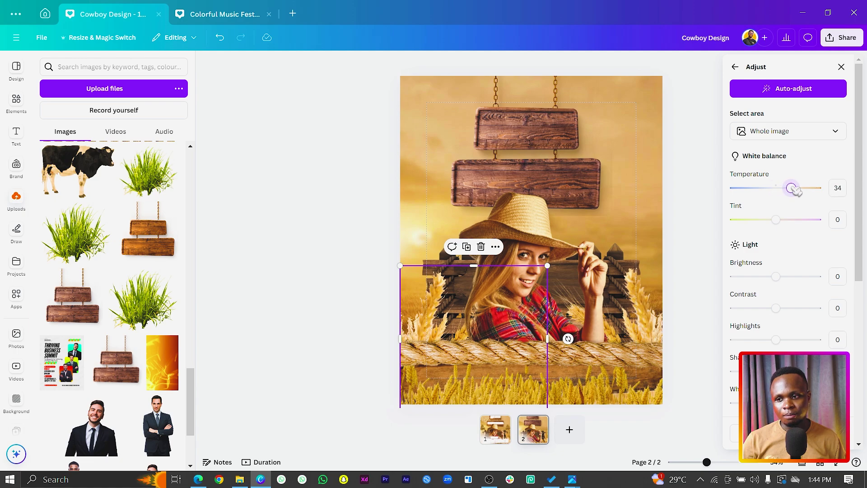
scroll(771, 308, "down", 3)
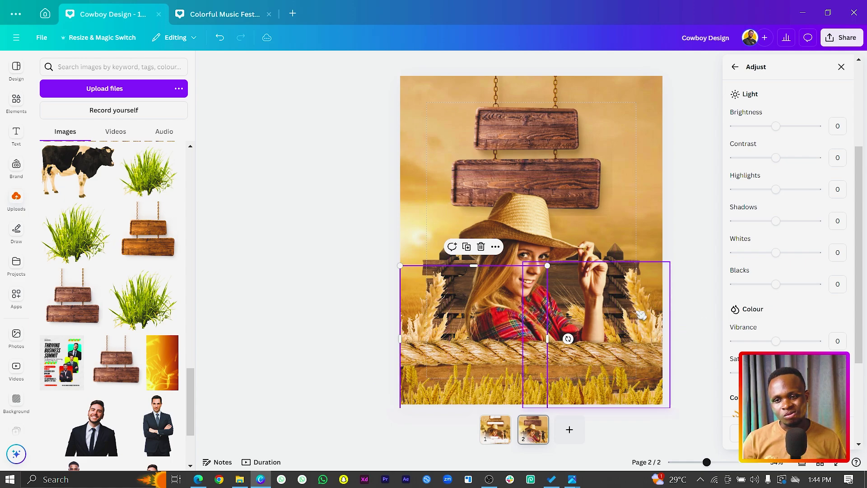
Copy the left wheat's style and paste it onto the right and lower-left wheat elements.
right_click(436, 291)
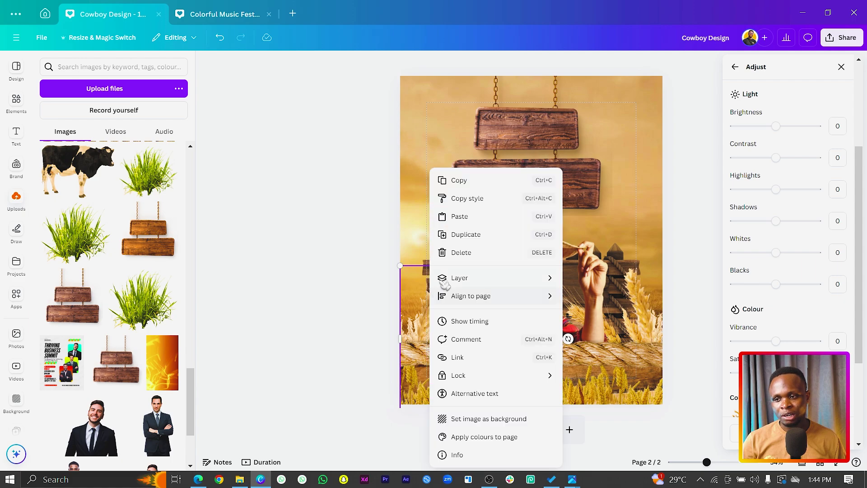
left_click(467, 197)
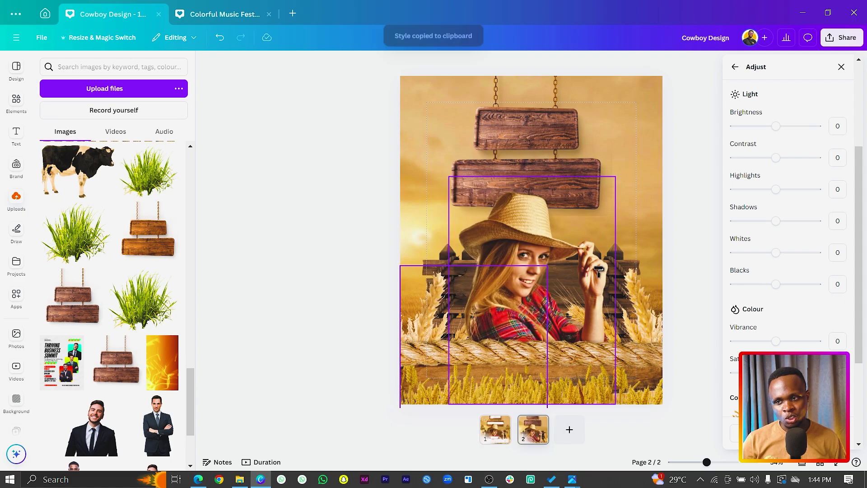
left_click(652, 283)
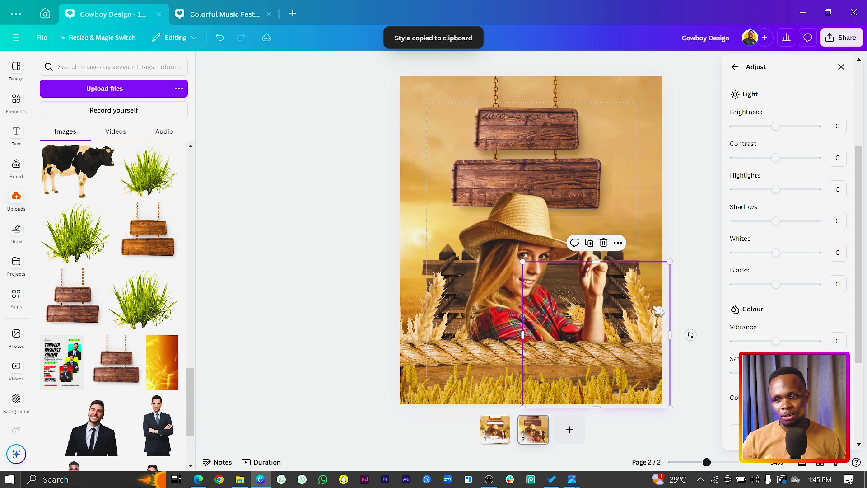
left_click(308, 304)
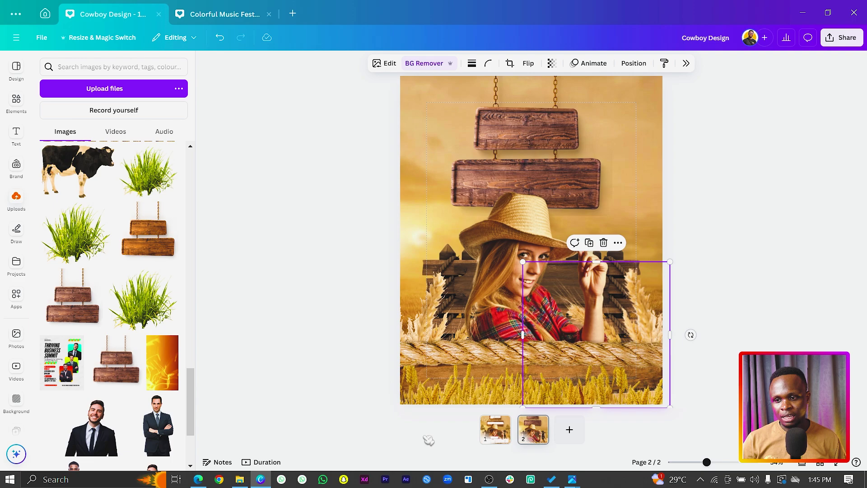
left_click(418, 296)
right_click(418, 295)
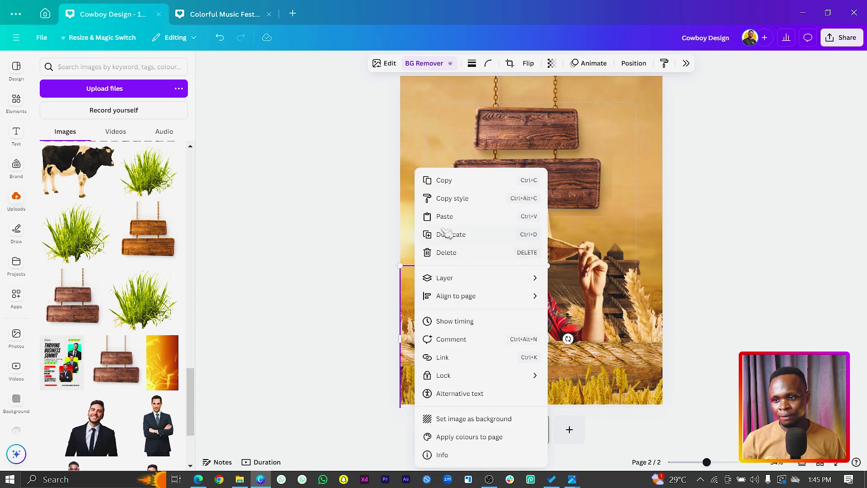
left_click(452, 199)
left_click(456, 388)
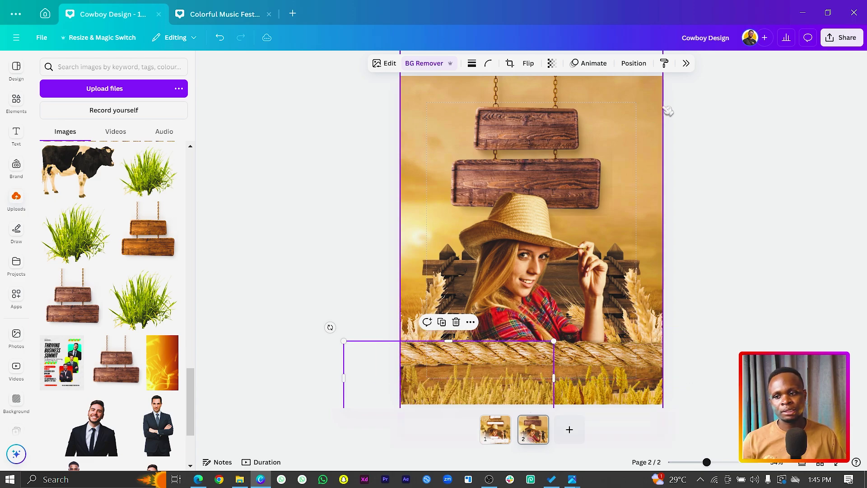
Lower the wheat's Tint adjustment to -21.
left_click(686, 63)
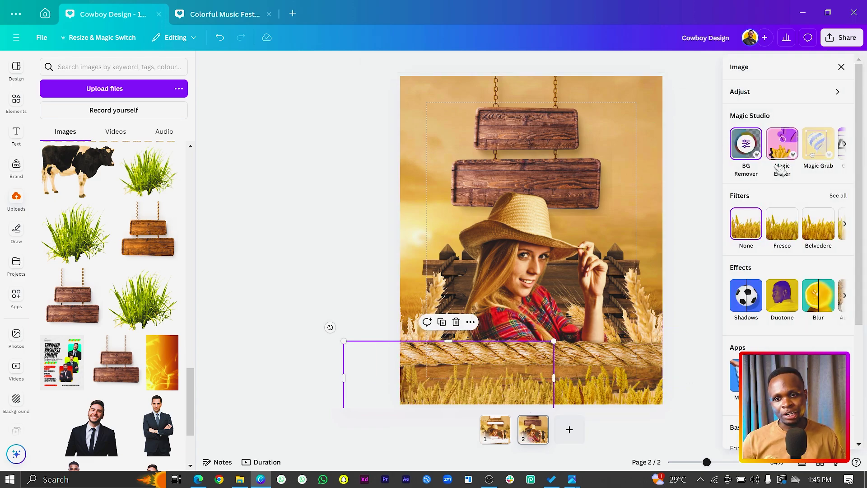
left_click(795, 92)
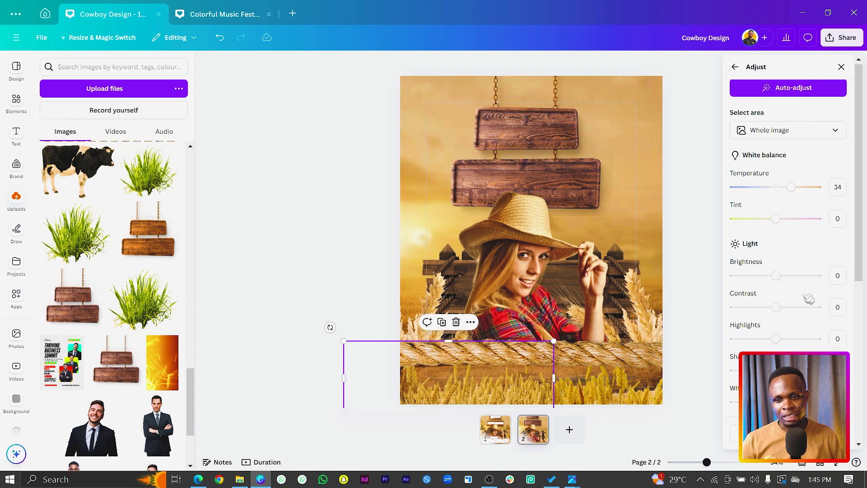
scroll(819, 228, "down", 3)
scroll(830, 223, "up", 3)
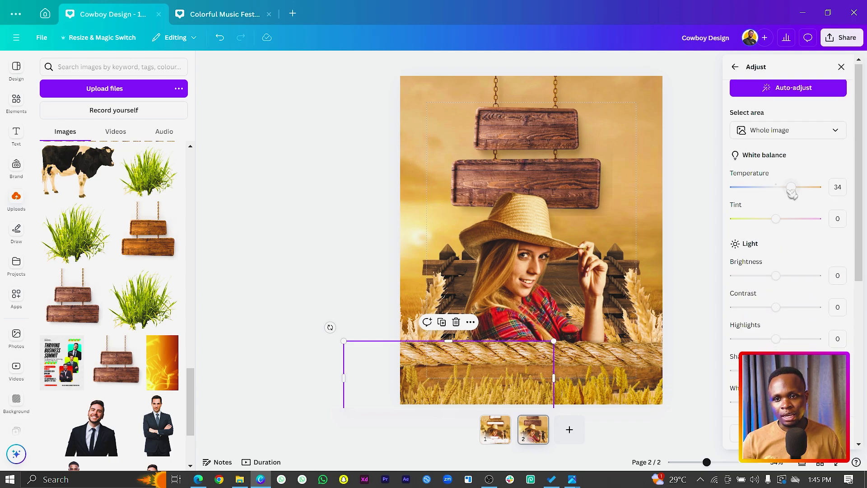
left_click_drag(782, 220, 775, 222)
scroll(770, 292, "down", 3)
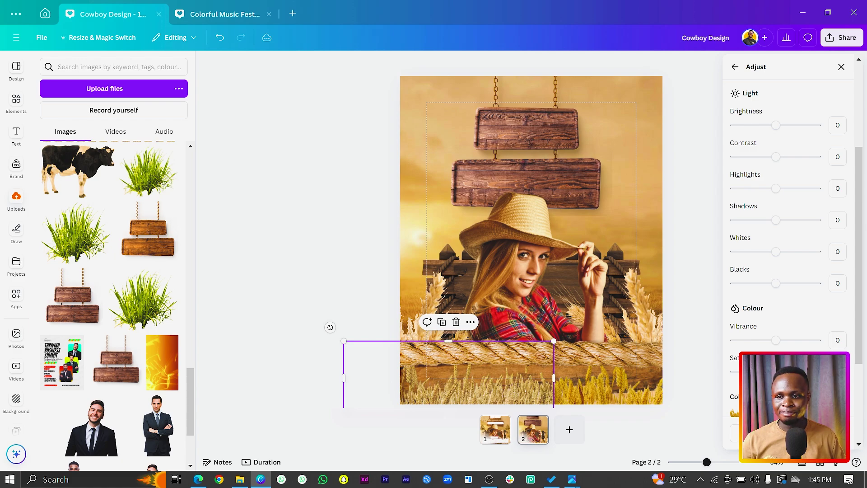
Paste the tint-adjusted wheat style onto the lower-right wheat, then select the bottom wheat strip.
right_click(537, 304)
left_click(542, 197)
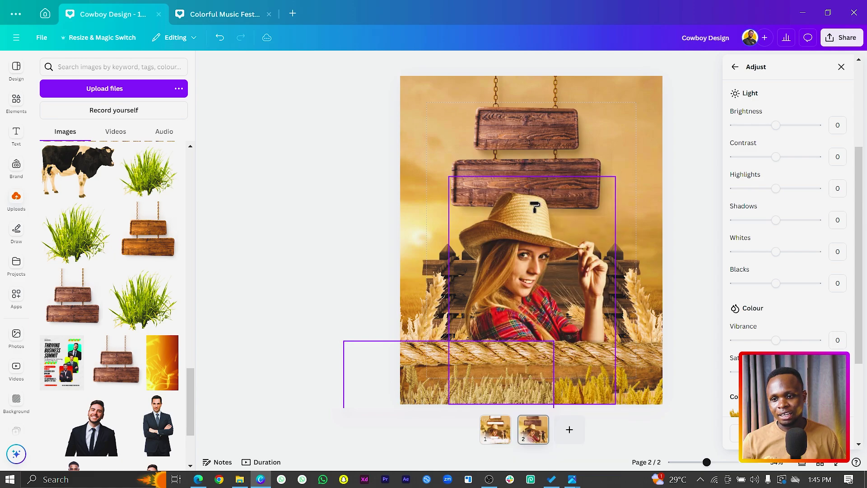
left_click(336, 362)
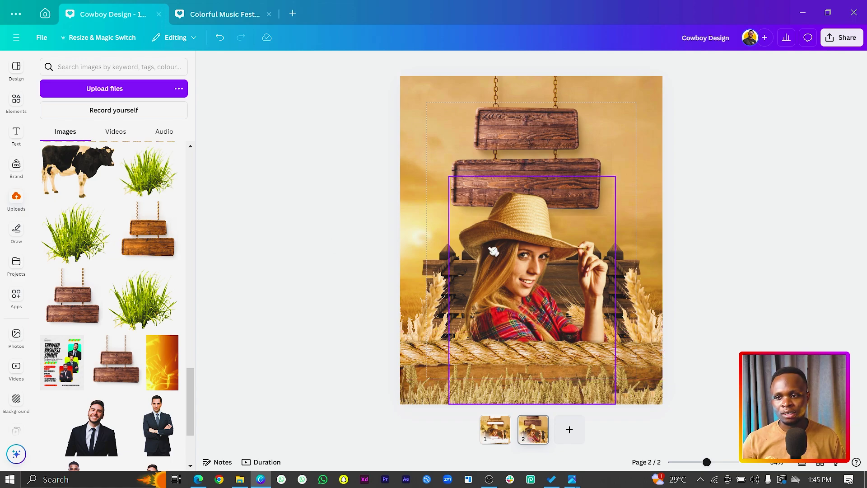
left_click(402, 269)
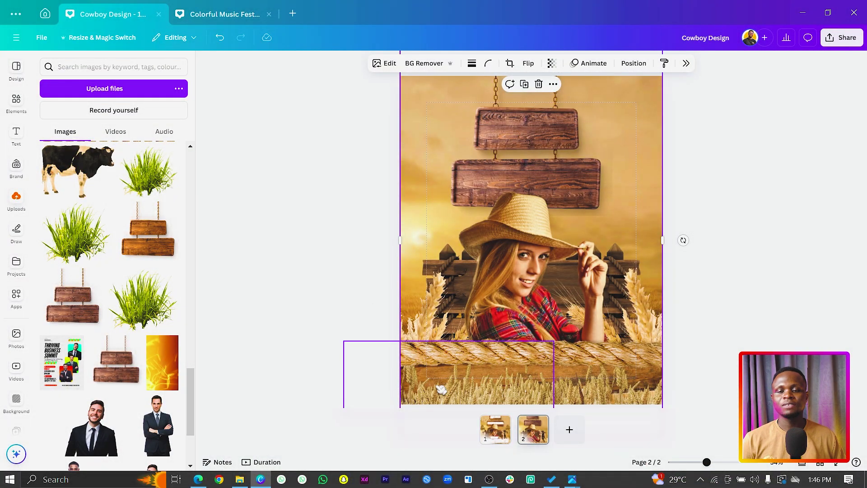
left_click(441, 388)
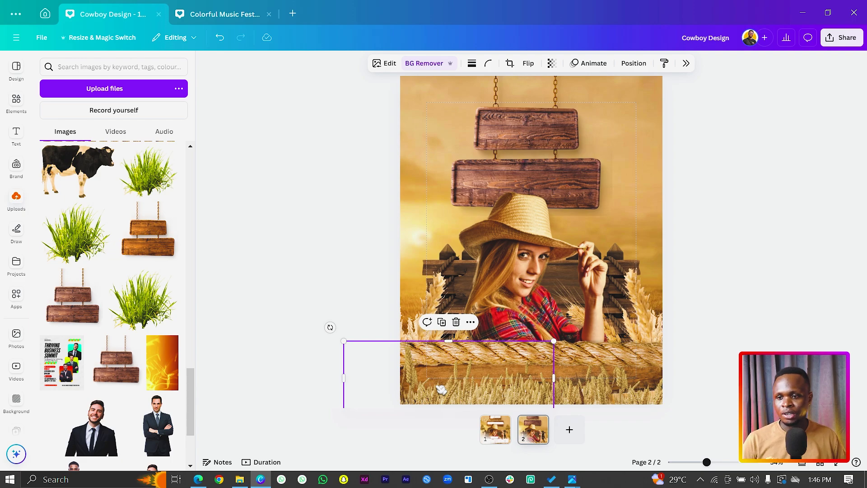
Give the first bottom wheat strip a whole-image blur at intensity 30.
left_click(686, 63)
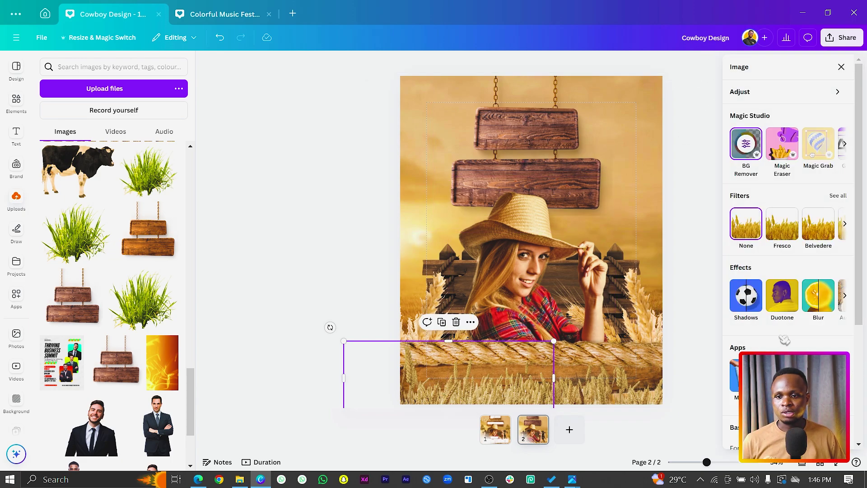
left_click(818, 296)
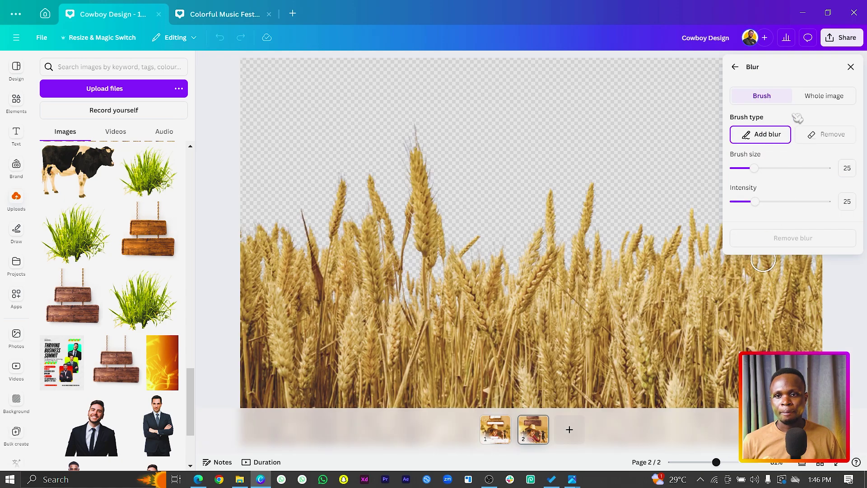
left_click(811, 99)
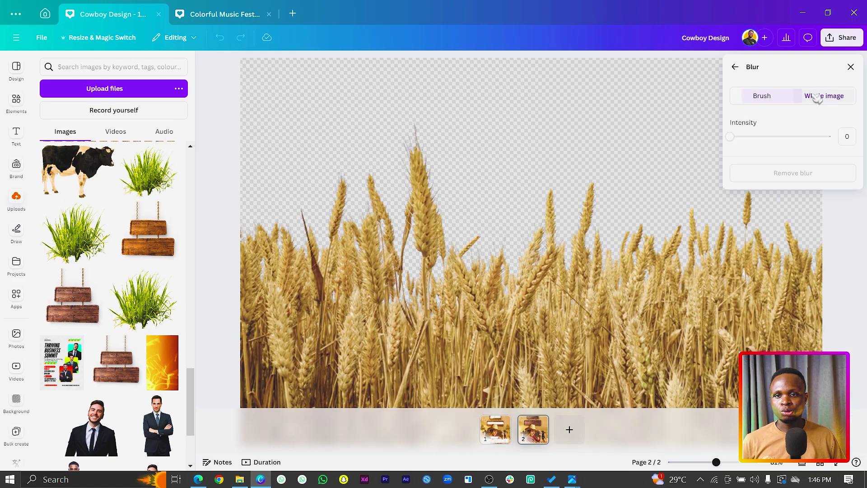
left_click(846, 141)
type("30")
key("Return")
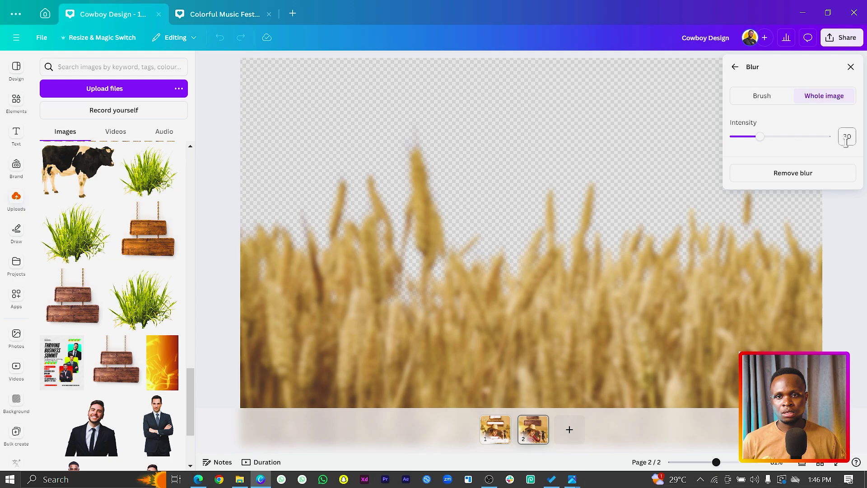
left_click(735, 67)
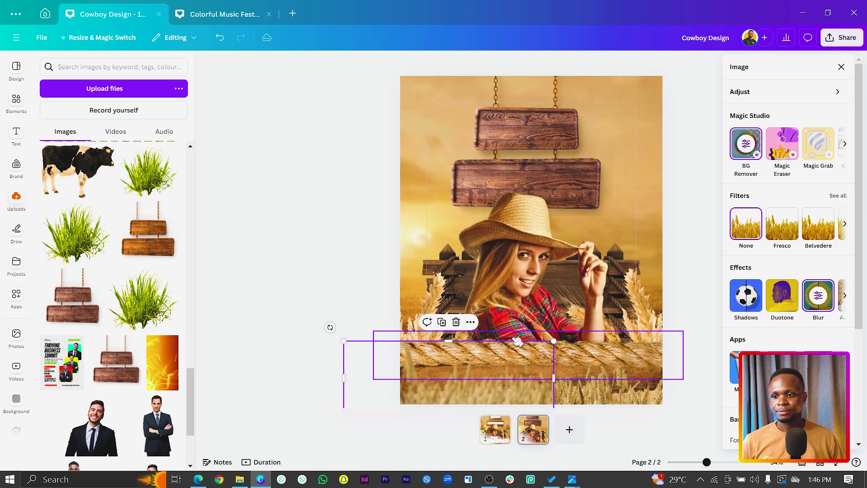
Blur the other bottom wheat strip at intensity 30 as well.
left_click(596, 387)
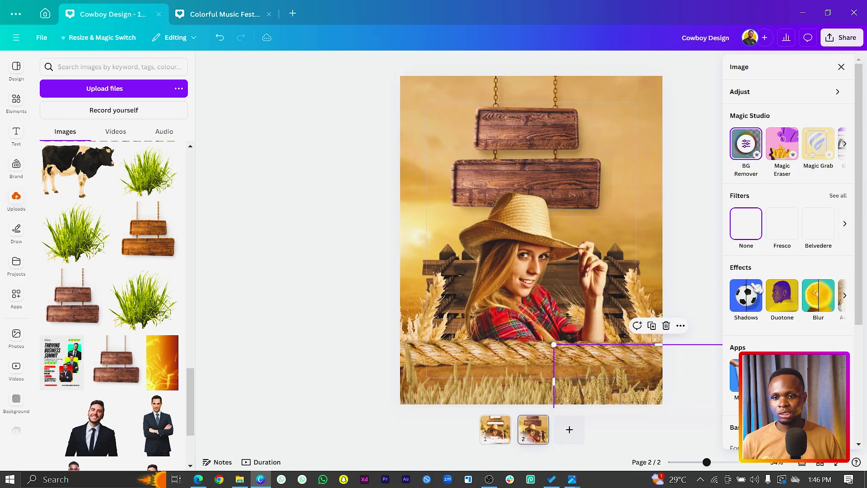
left_click(818, 296)
left_click(847, 136)
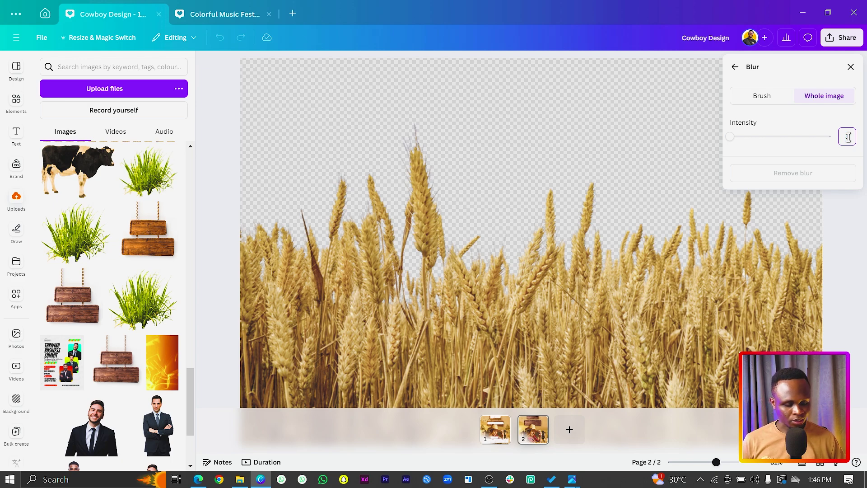
type("30")
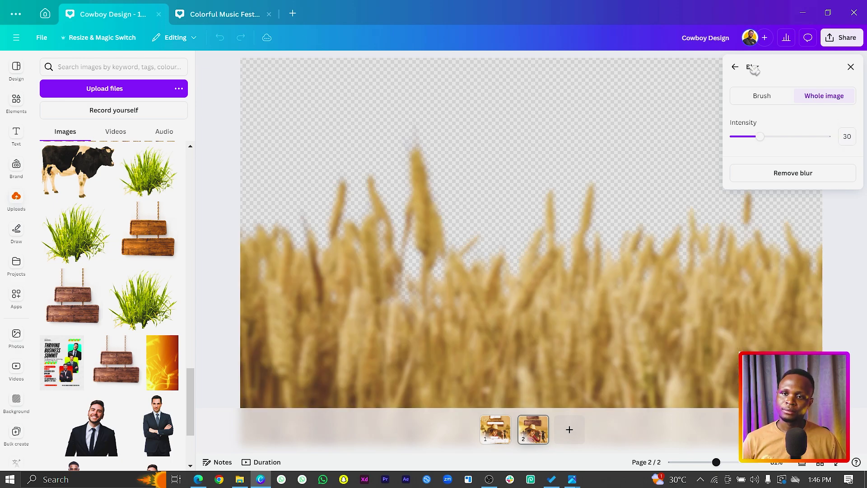
left_click(737, 68)
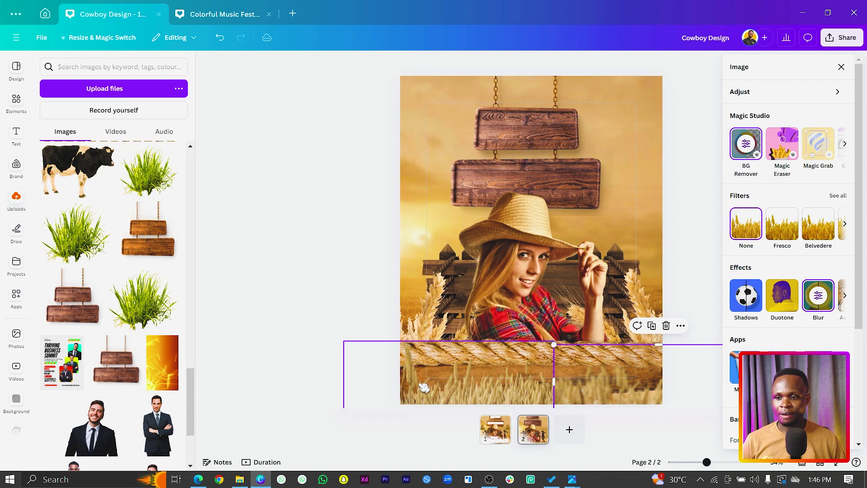
left_click(364, 334)
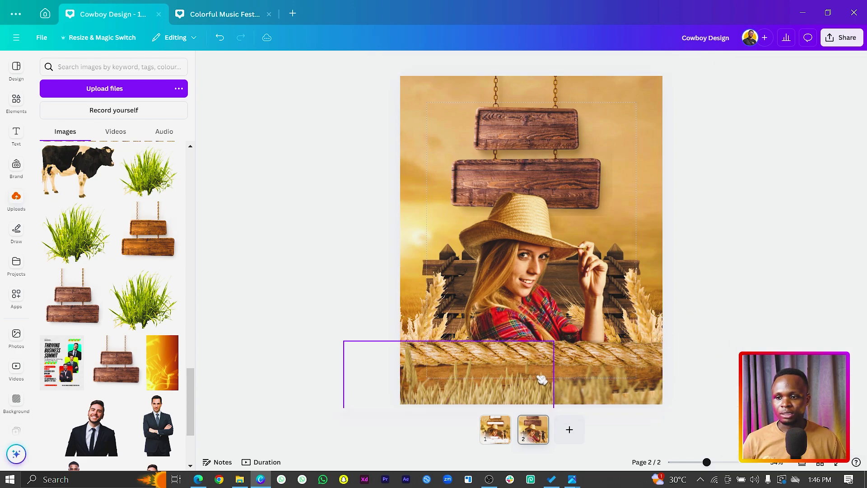
Blur the right-side wheat element at intensity 25.
left_click(650, 305)
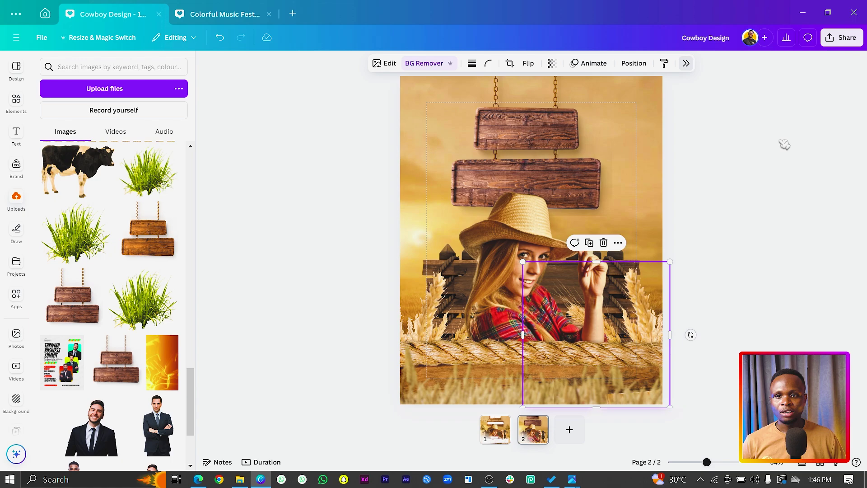
left_click(816, 309)
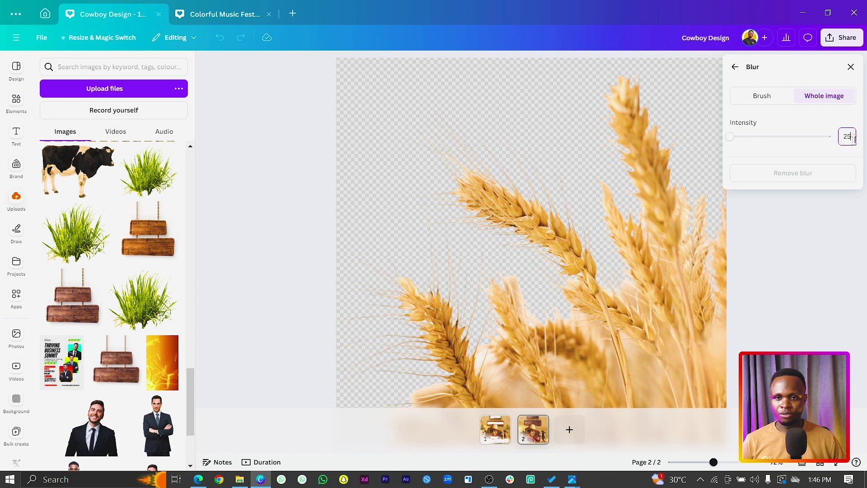
left_click(853, 138)
type("25")
key("Return")
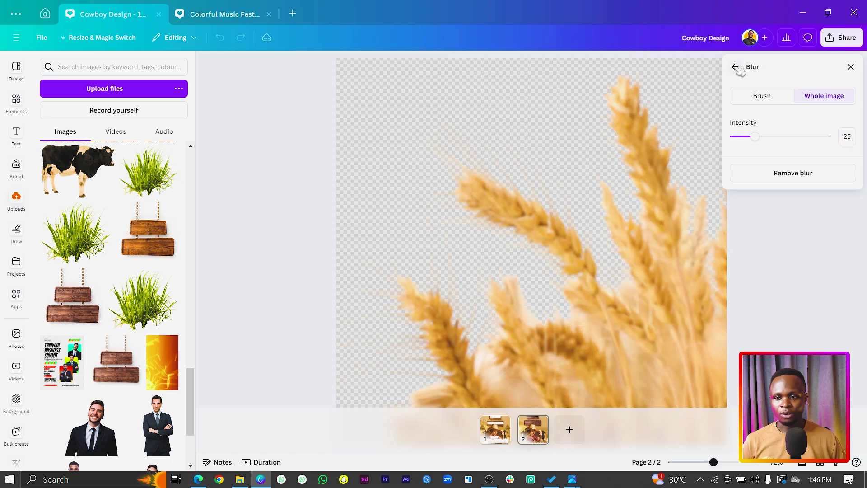
left_click(736, 67)
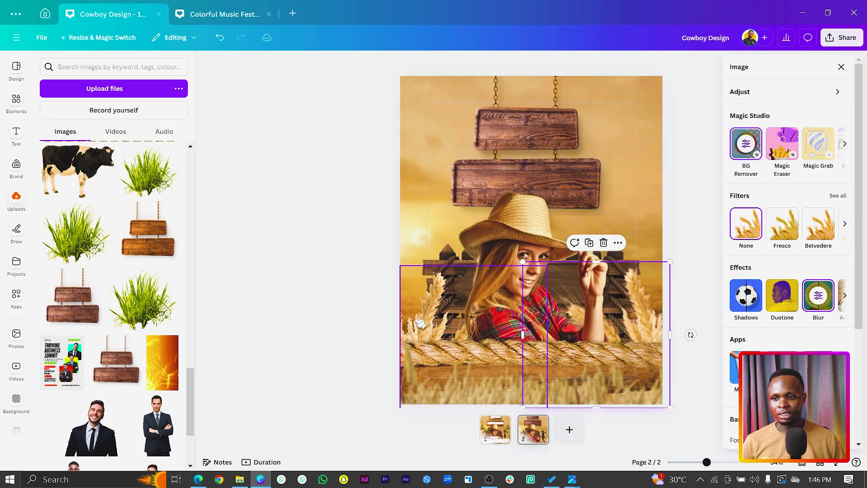
Blur the left wheat element at intensity 35.
left_click(420, 323)
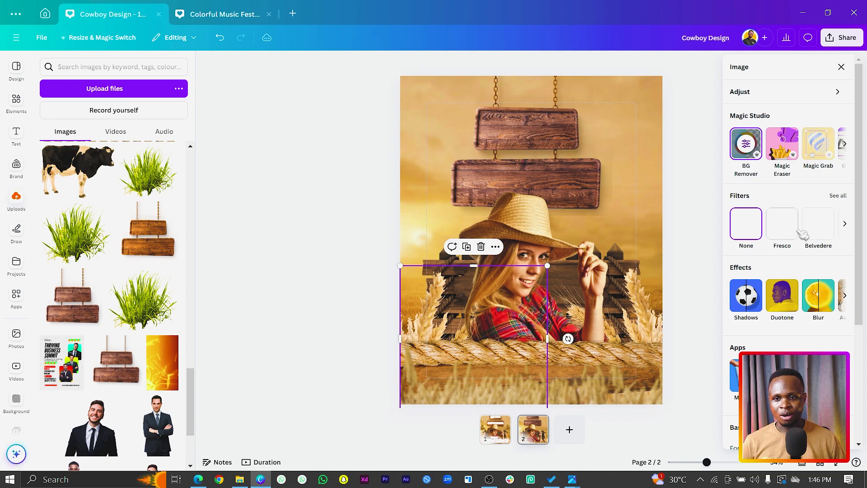
left_click(818, 297)
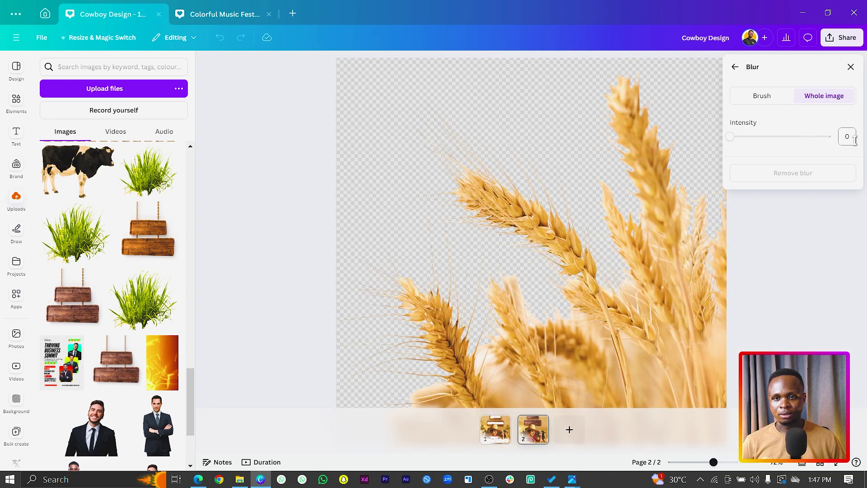
type("35")
key("Return")
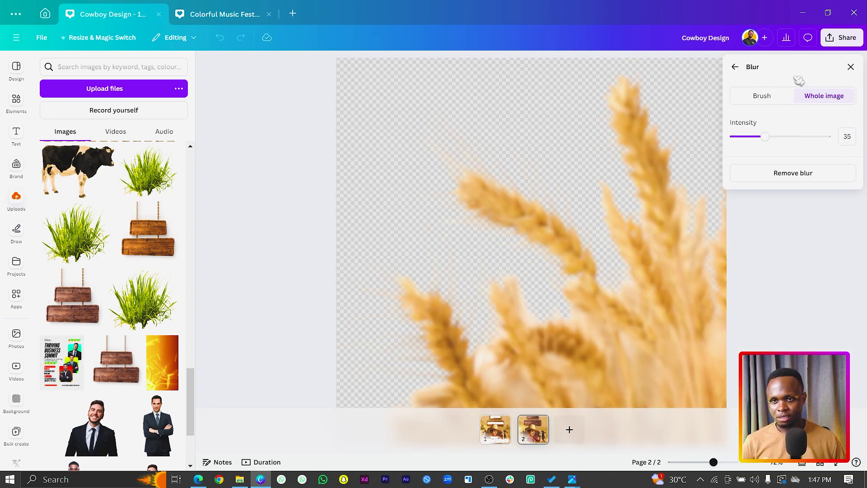
left_click(737, 68)
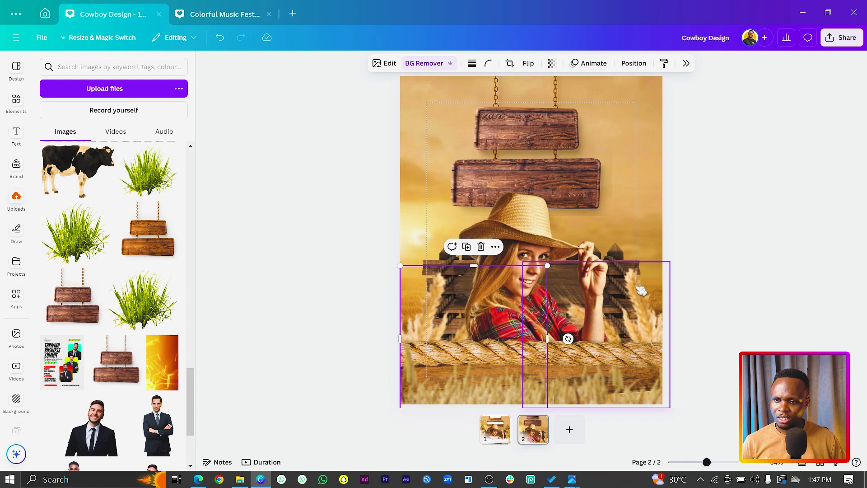
Raise the right-hand wheat image's blur intensity to 45.
left_click(641, 290)
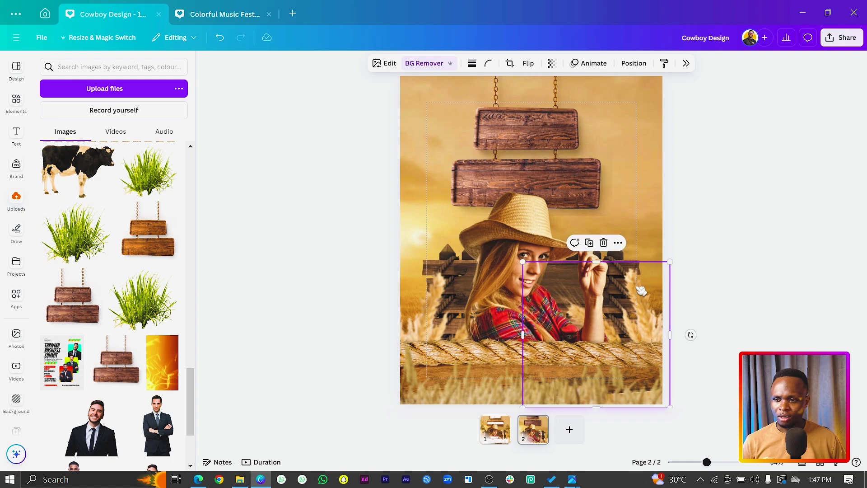
left_click(686, 64)
left_click(822, 296)
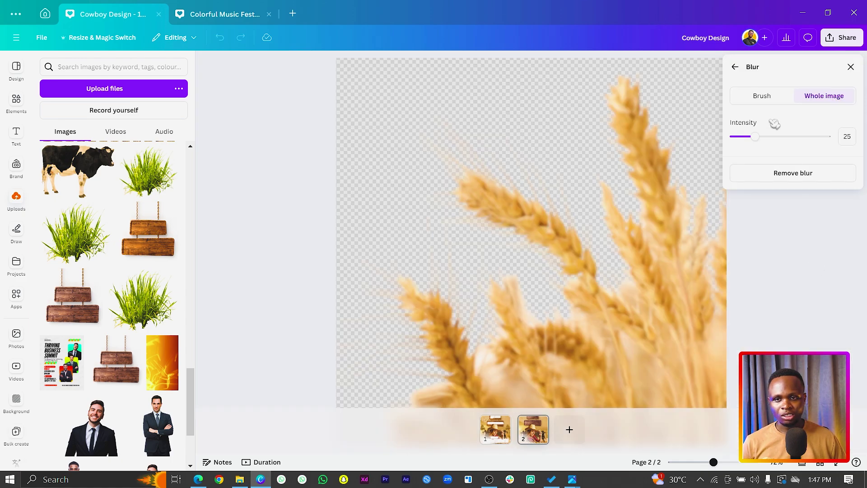
left_click(850, 140)
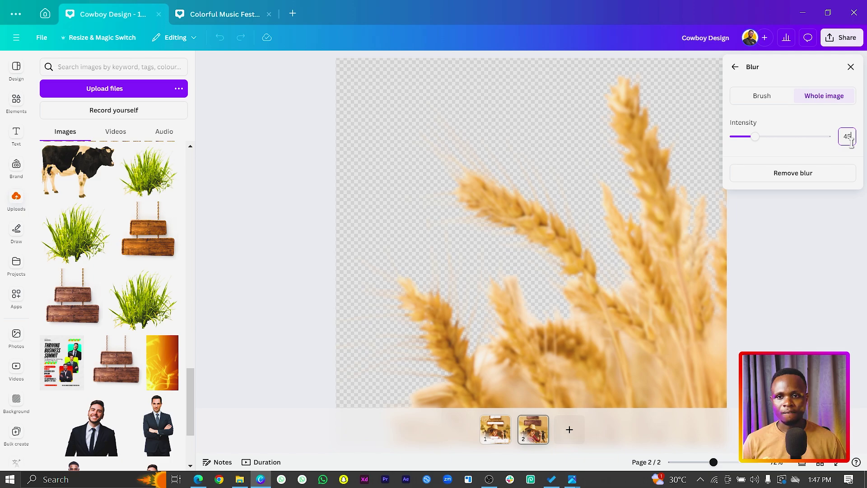
type("45")
left_click(734, 66)
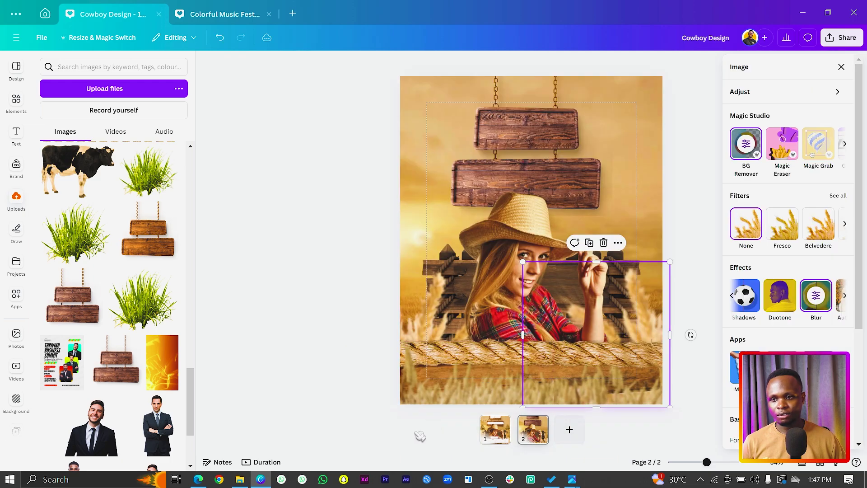
left_click_drag(402, 324, 402, 323)
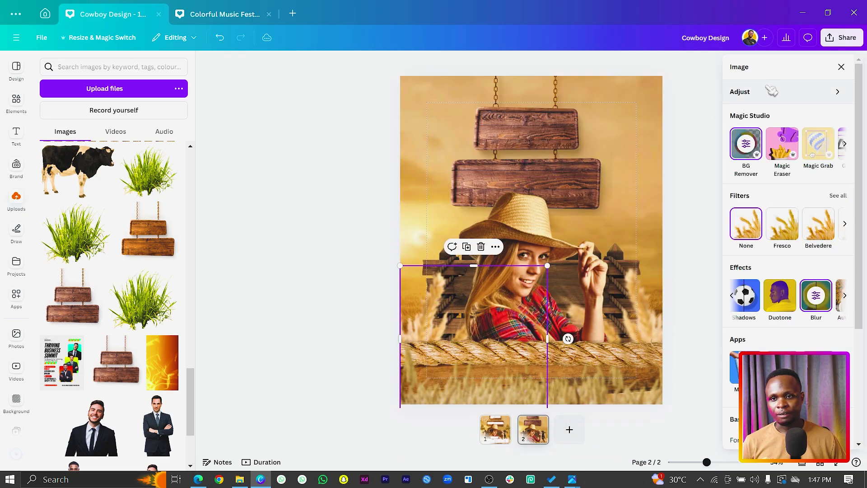
left_click(816, 302)
Blur the wooden fence image behind the cowgirl at intensity 15.
left_click(359, 285)
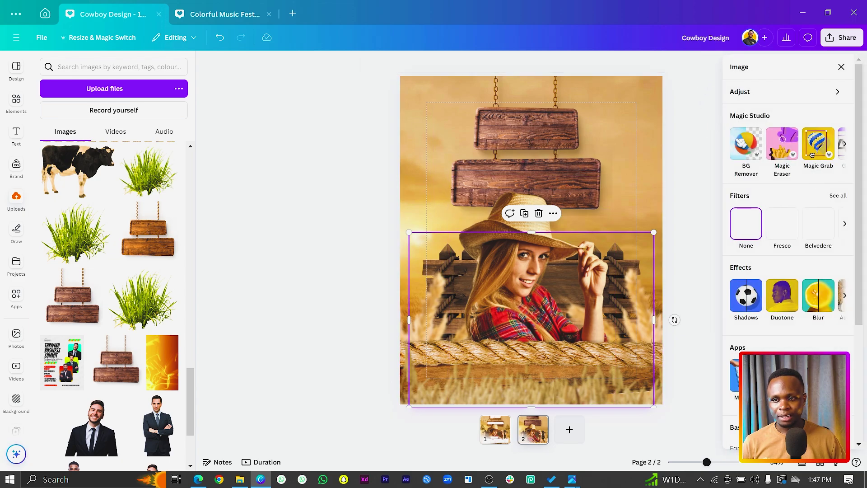
left_click(819, 297)
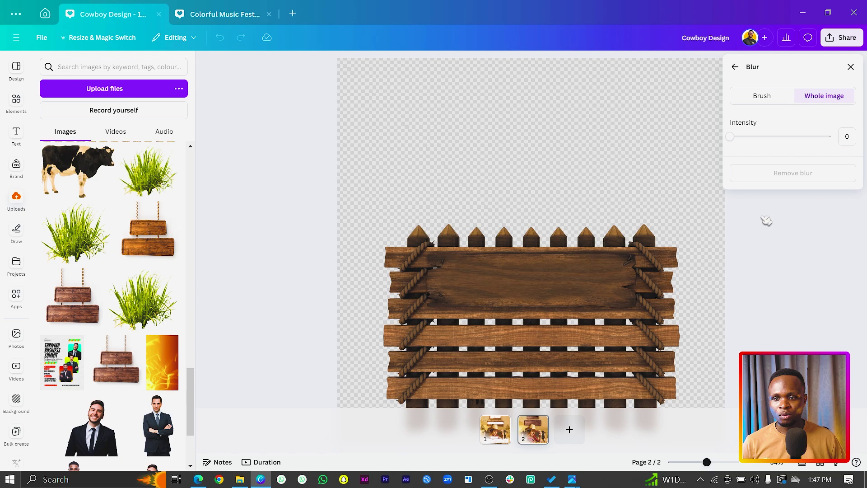
left_click(847, 137)
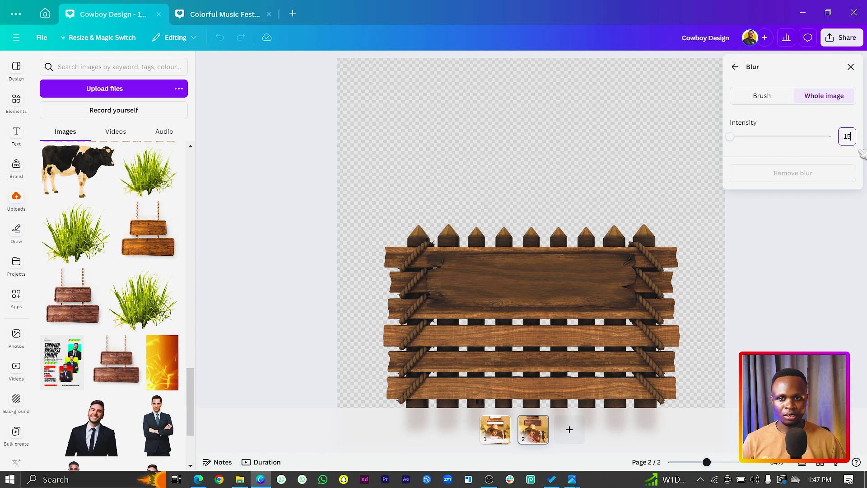
type("15")
key("Return")
left_click(740, 68)
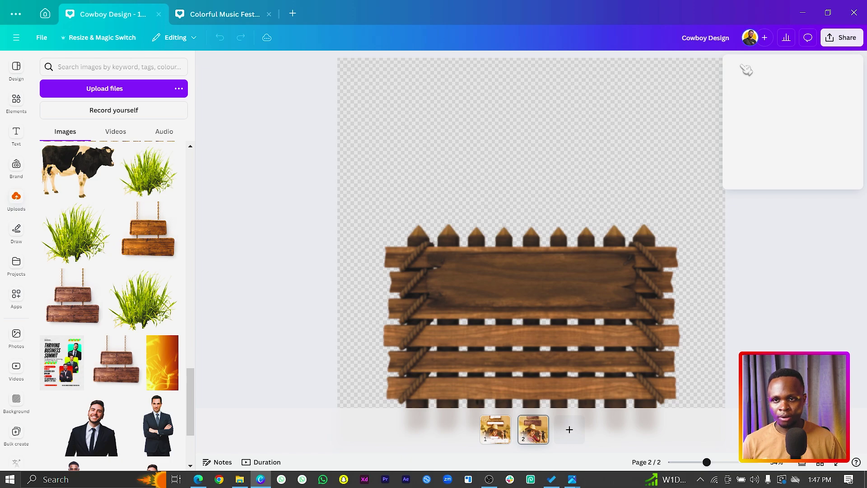
Tilt the rope image slightly counter-clockwise and shrink it a little.
left_click_drag(351, 346, 554, 405)
left_click(703, 353)
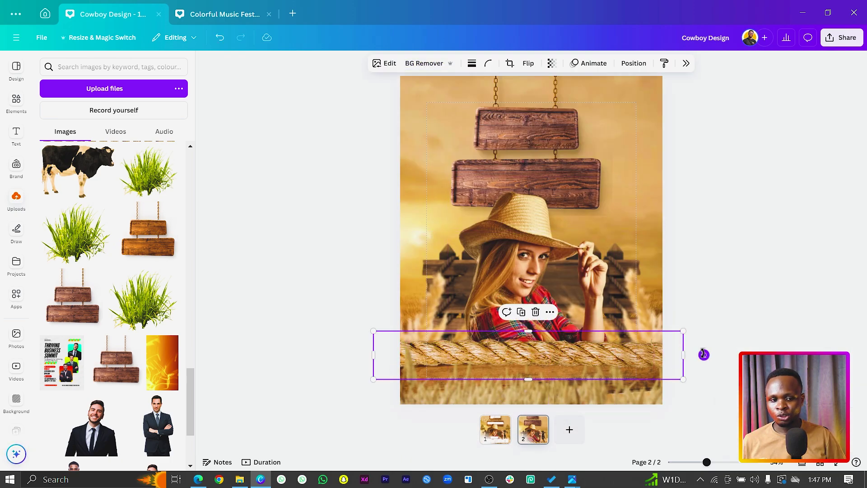
left_click_drag(704, 354, 702, 348)
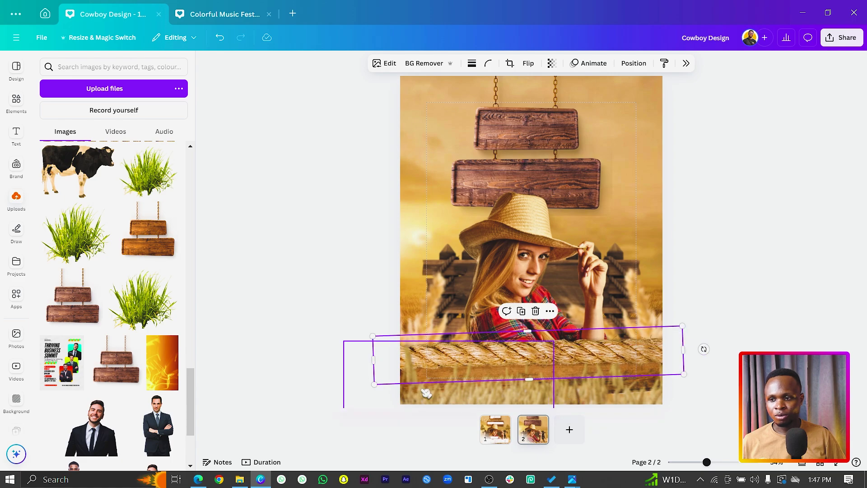
left_click_drag(374, 384, 388, 381)
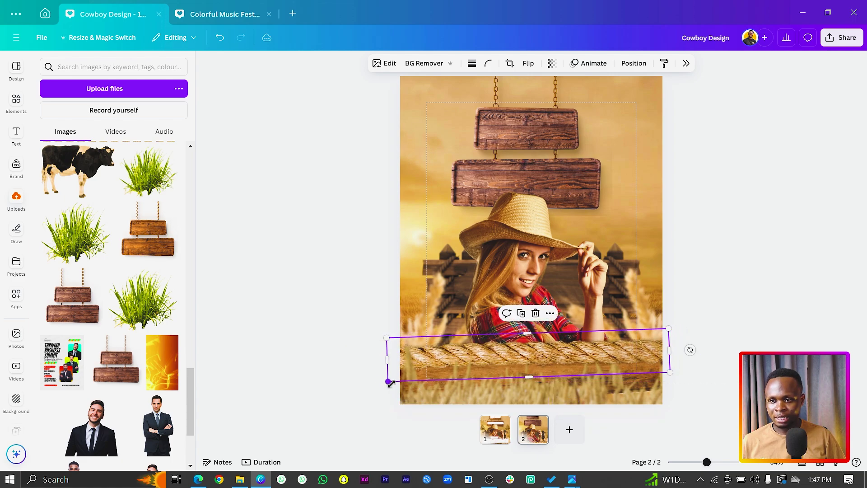
Apply a whole-image blur of intensity 35 to the rope.
left_click(634, 63)
left_click(686, 63)
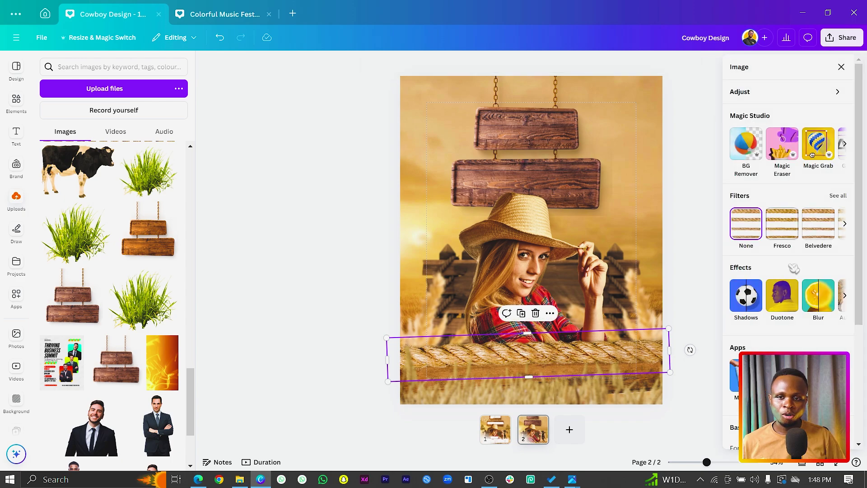
left_click(818, 296)
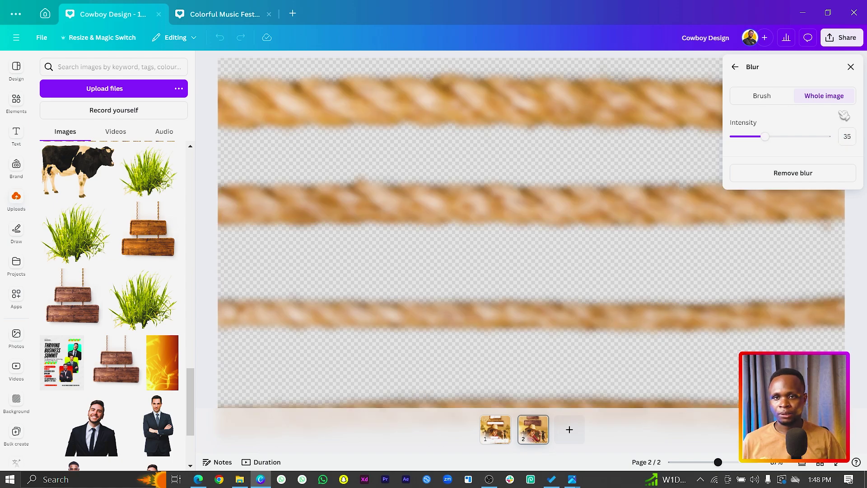
left_click(849, 67)
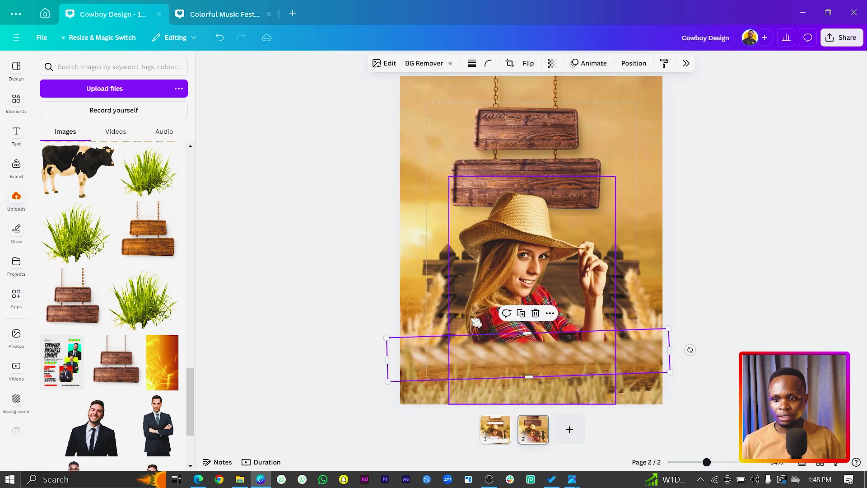
Blur the tilted wooden planks image at the poster's bottom at intensity 25.
left_click(636, 386)
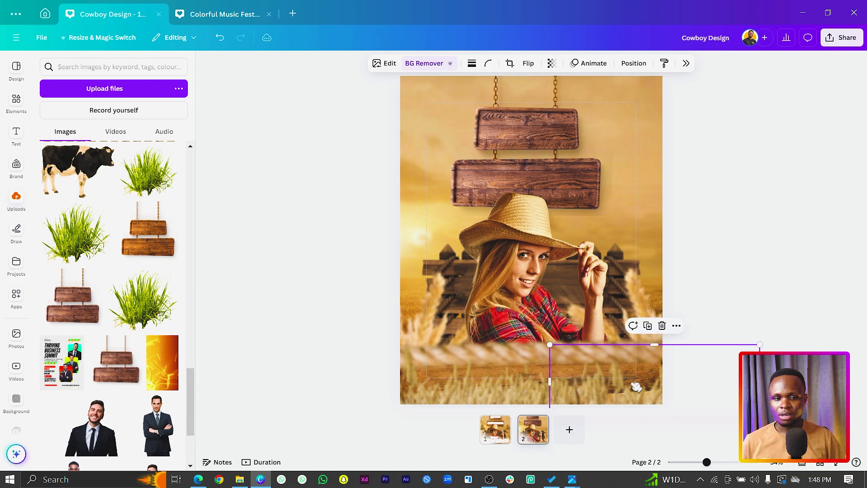
left_click(635, 387)
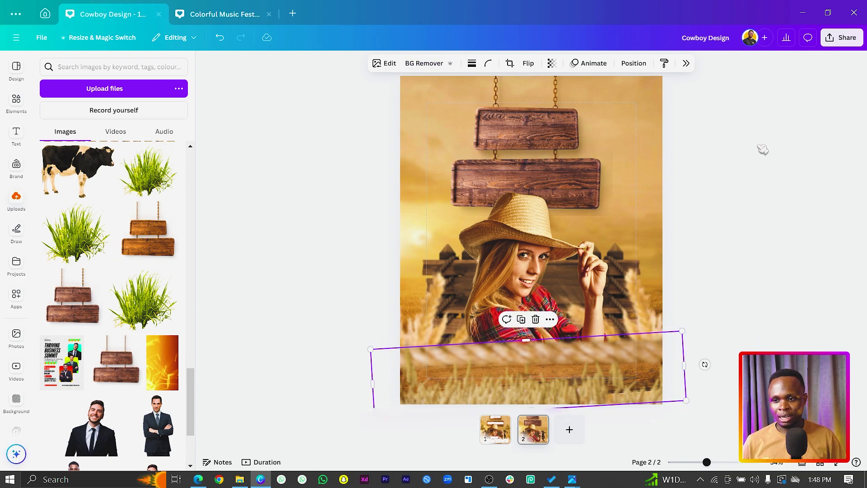
left_click(686, 63)
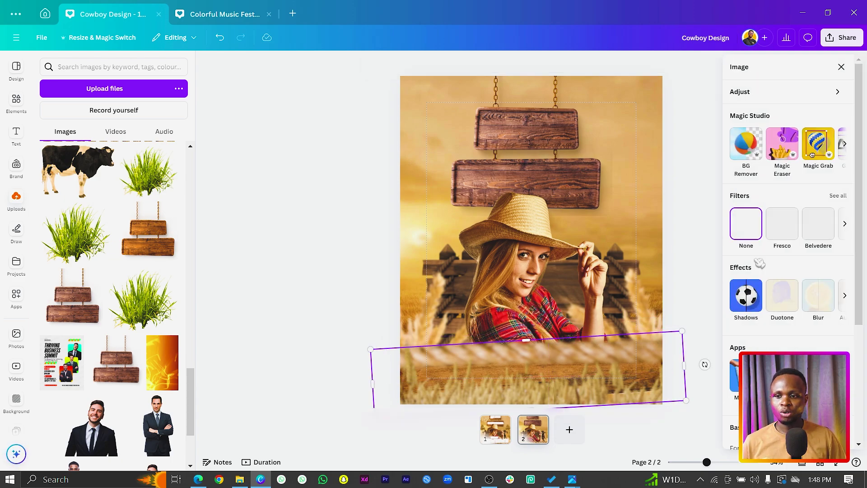
left_click(822, 306)
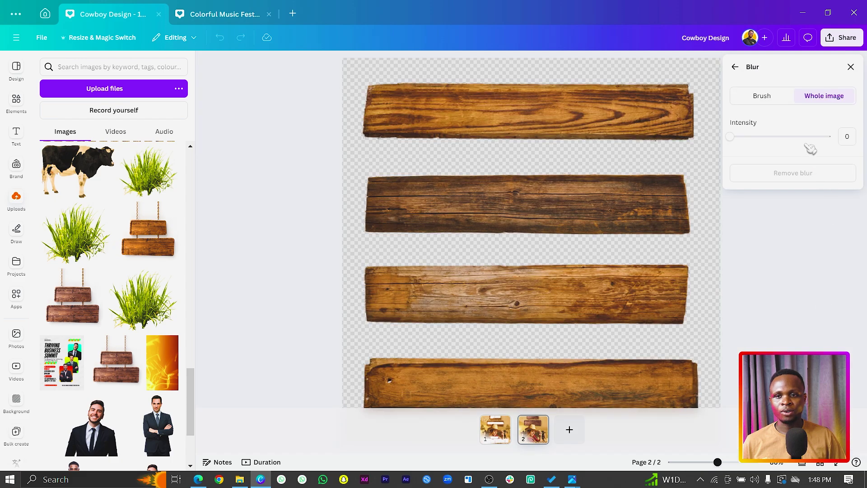
left_click(847, 136)
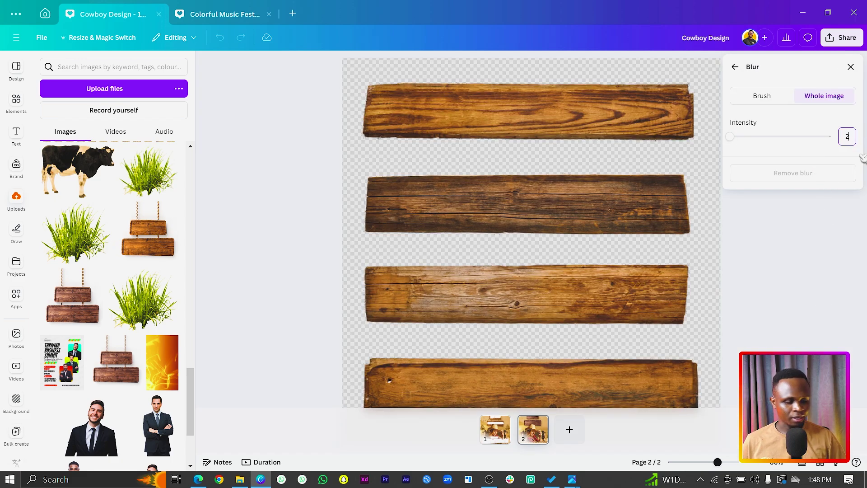
key("Return")
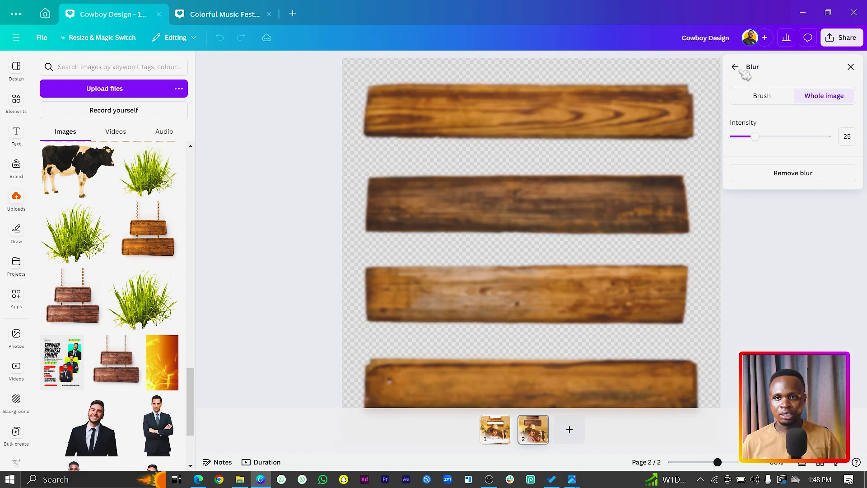
left_click(743, 70)
left_click(235, 251)
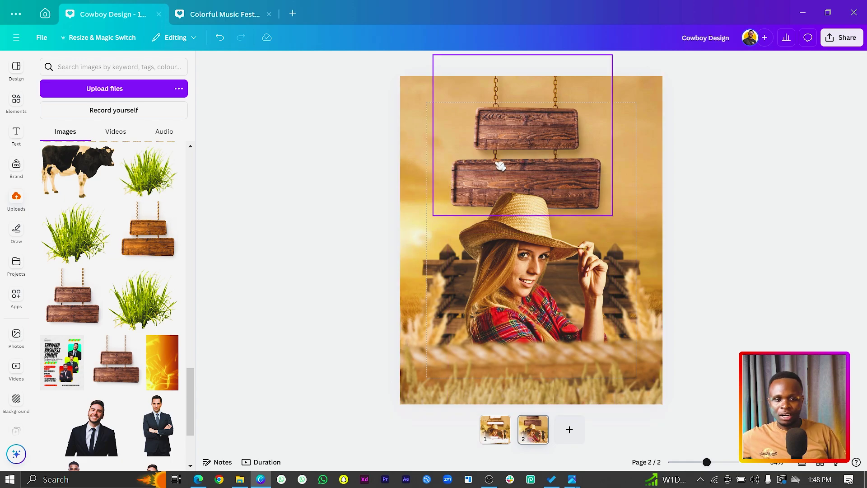
Warm the hanging wooden signs by raising their Temperature to 25.
left_click(520, 129)
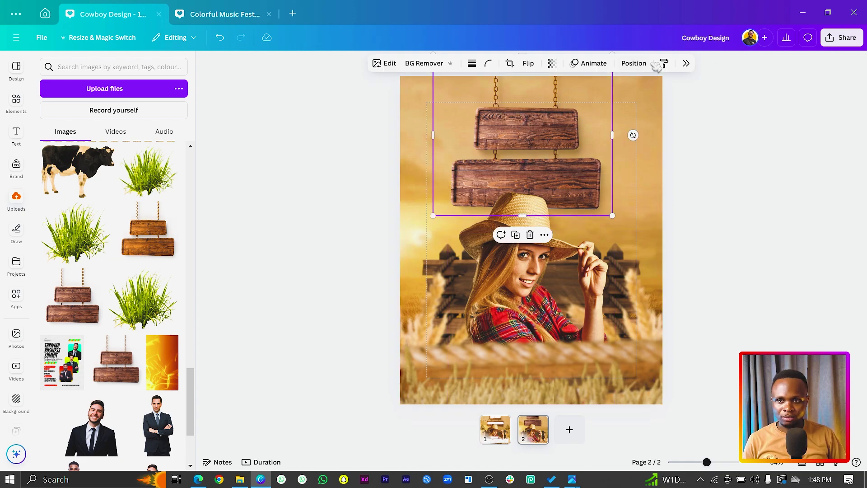
left_click(687, 63)
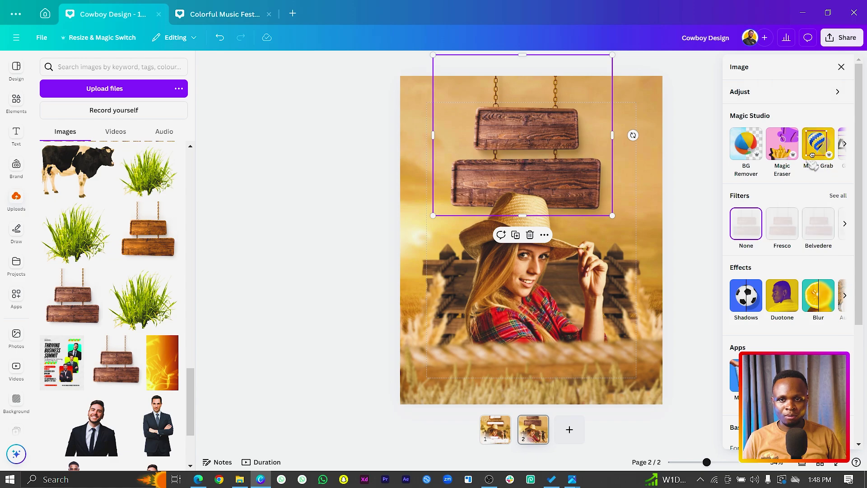
left_click(812, 93)
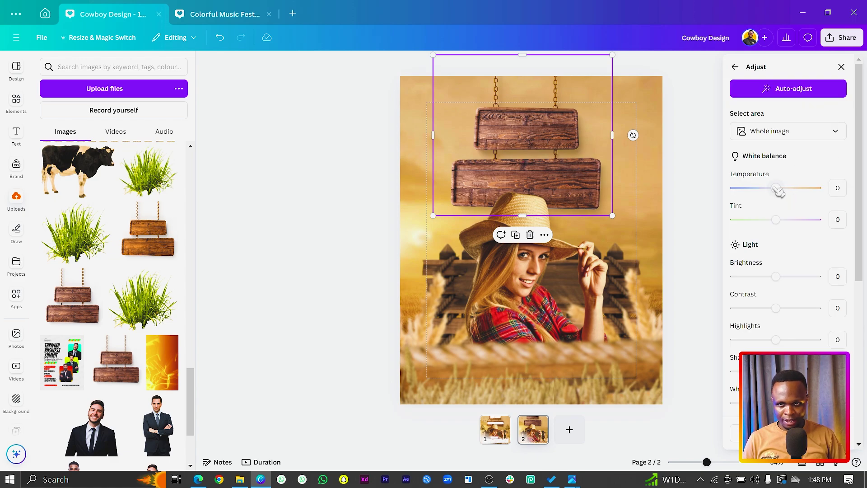
left_click_drag(778, 190, 788, 190)
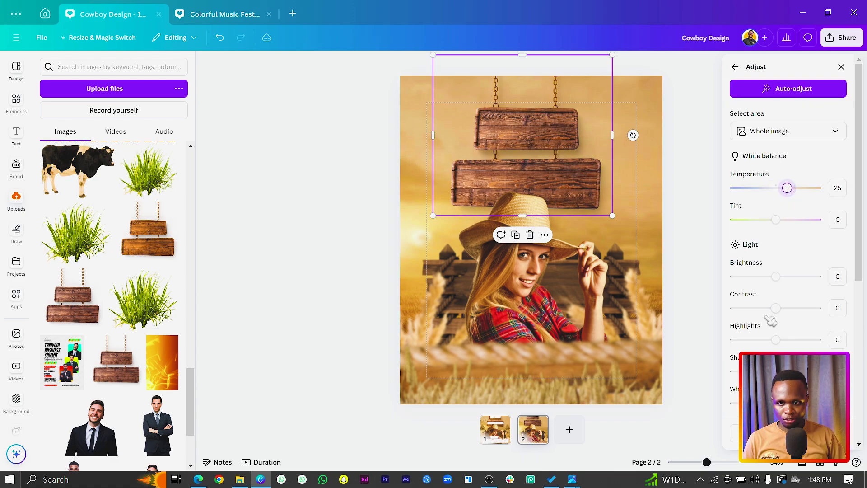
scroll(770, 321, "down", 3)
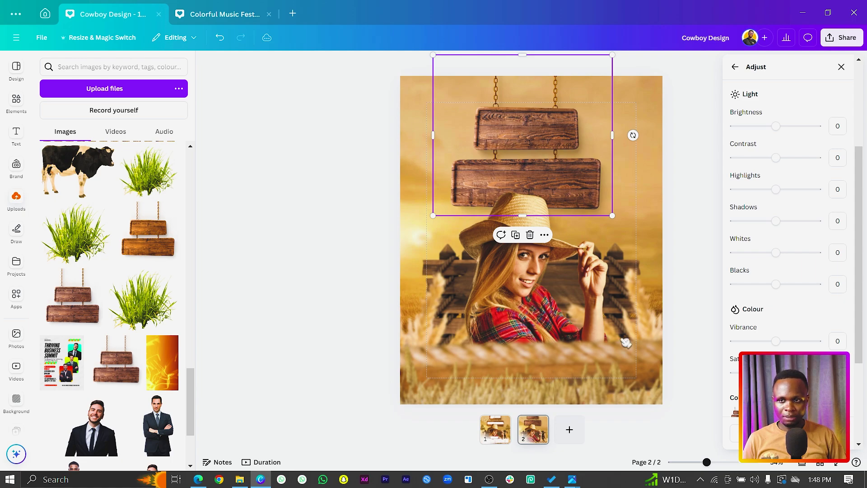
left_click(333, 244)
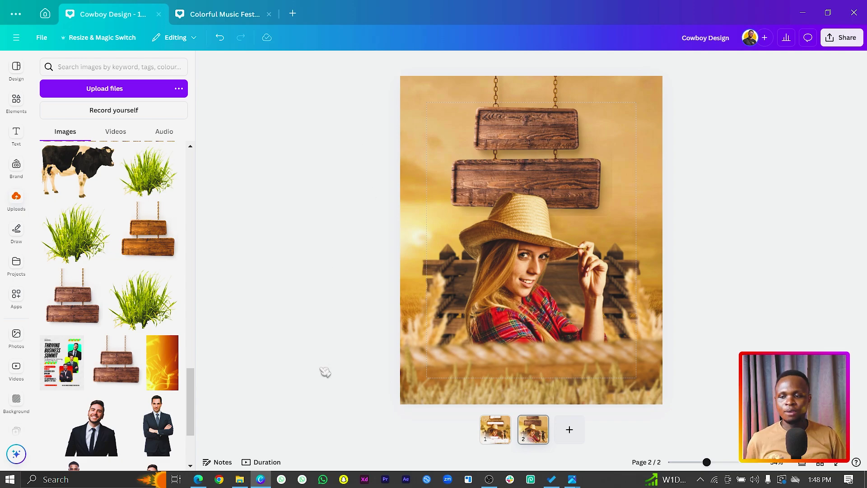
Add the looped lasso rope photo to the design and tilt it about 26 degrees.
scroll(83, 373, "up", 10)
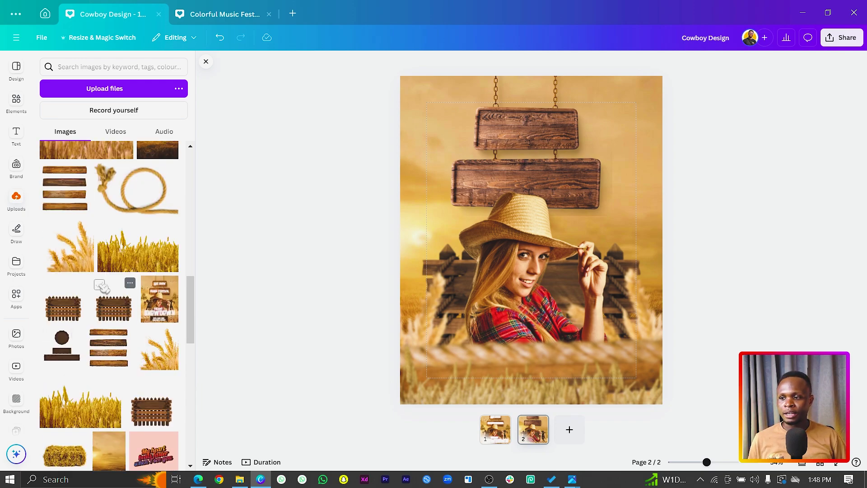
scroll(101, 286, "down", 4)
left_click(16, 101)
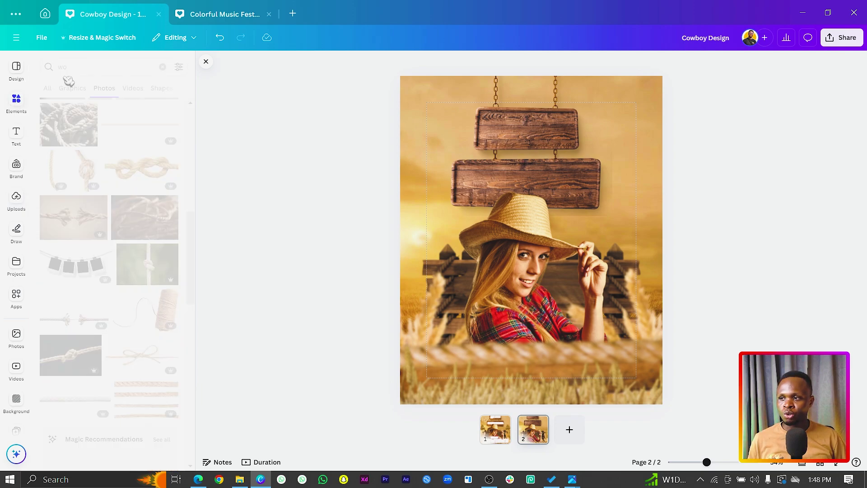
scroll(171, 357, "up", 7)
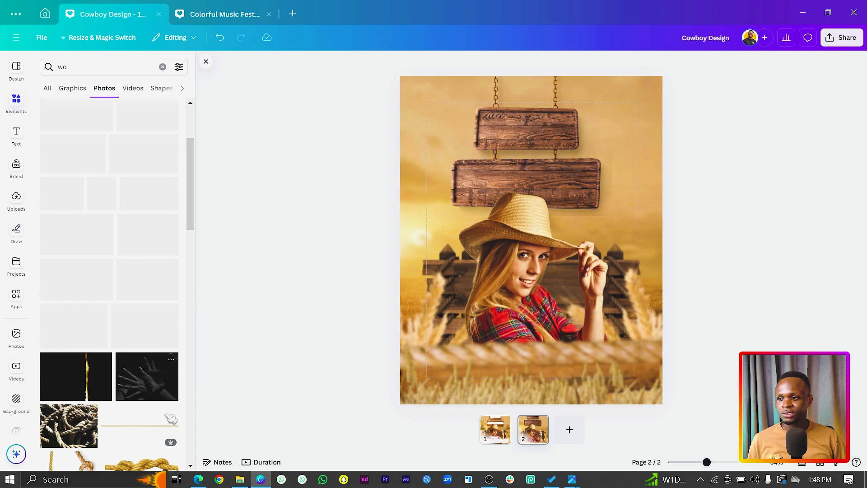
scroll(84, 232, "up", 3)
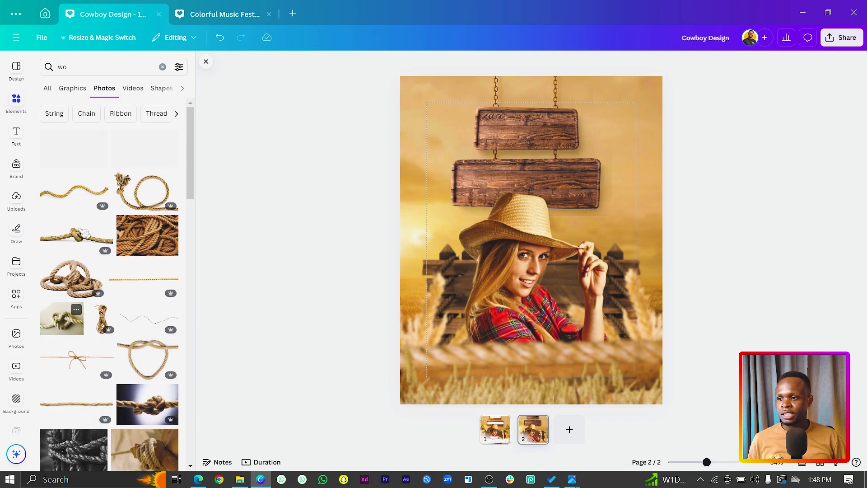
left_click(147, 192)
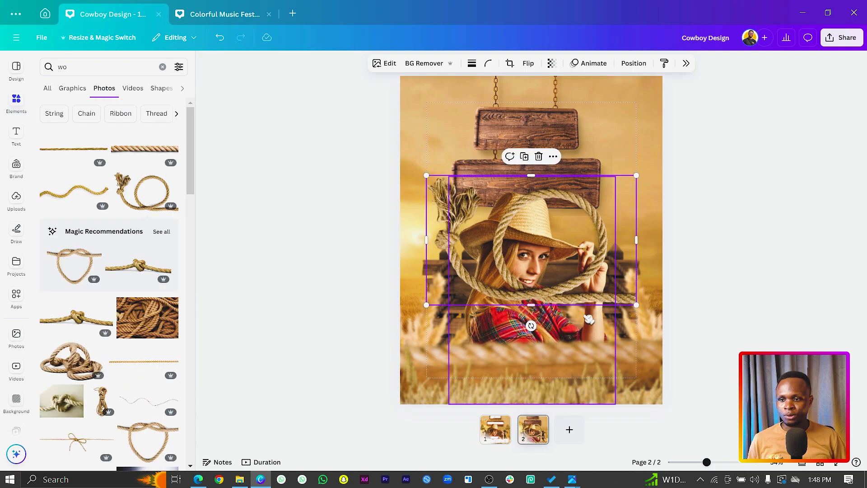
mouse_move(529, 326)
left_mouse_down()
mouse_move(496, 333)
mouse_move(481, 312)
left_mouse_up()
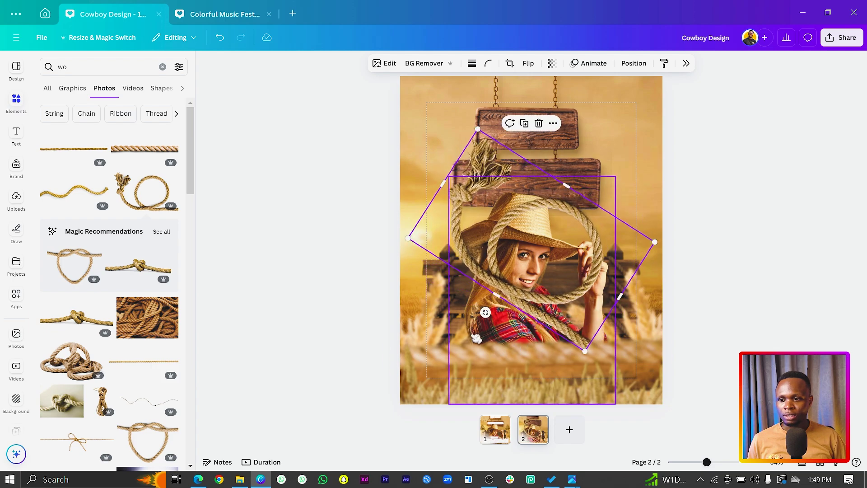
Copy the blurred background element's style and paste it onto the lasso rope.
left_click(438, 325)
right_click(435, 313)
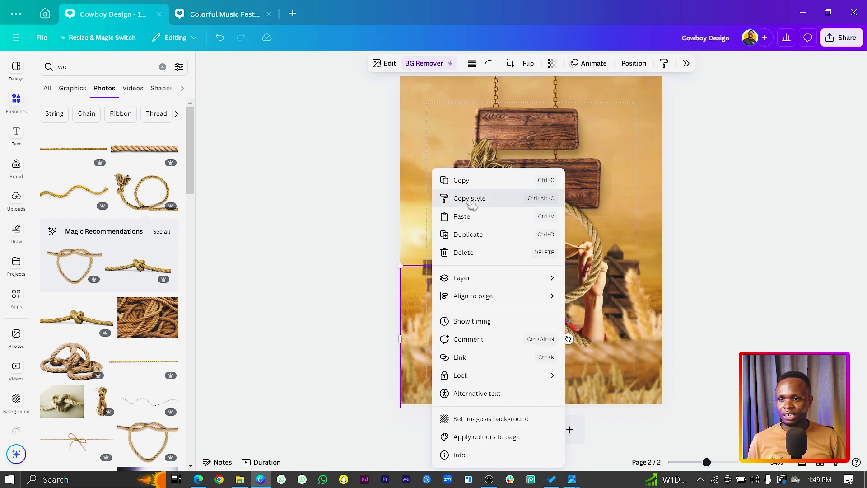
left_click(470, 200)
left_click(499, 185)
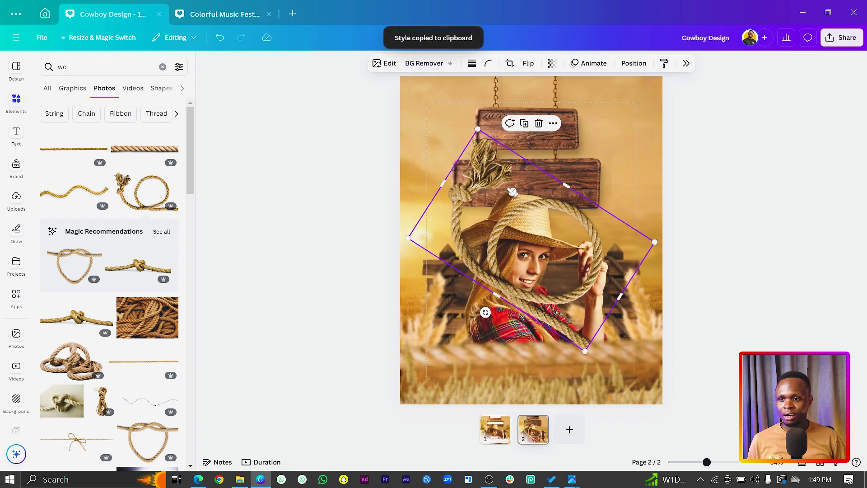
left_click(597, 312)
Mirror the rope horizontally, rotate it about 30 degrees, and place it at the photo's right side.
left_click_drag(576, 286, 521, 341)
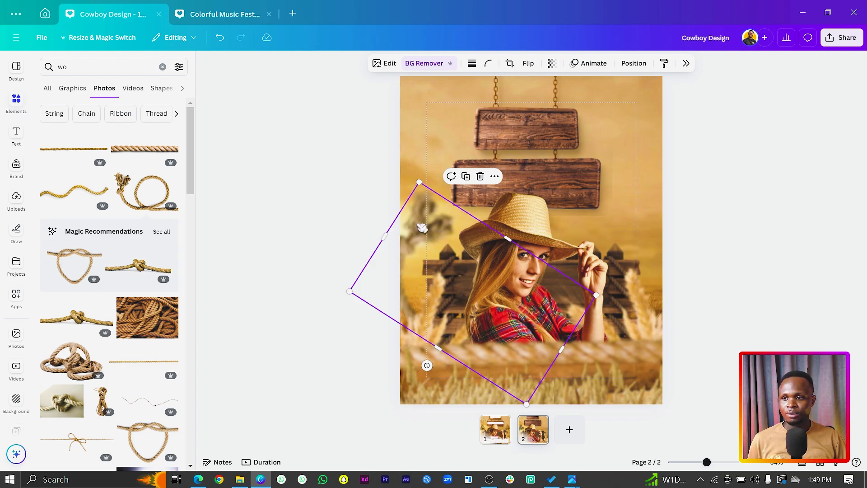
left_click_drag(423, 228, 602, 236)
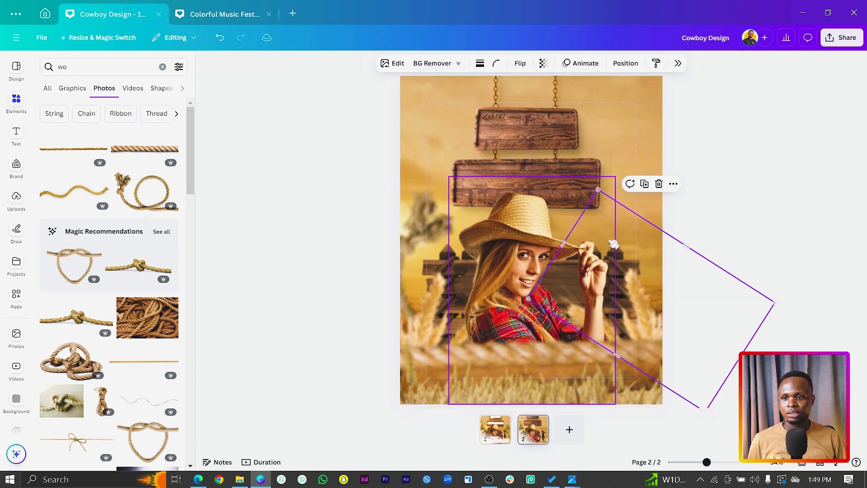
left_click(520, 63)
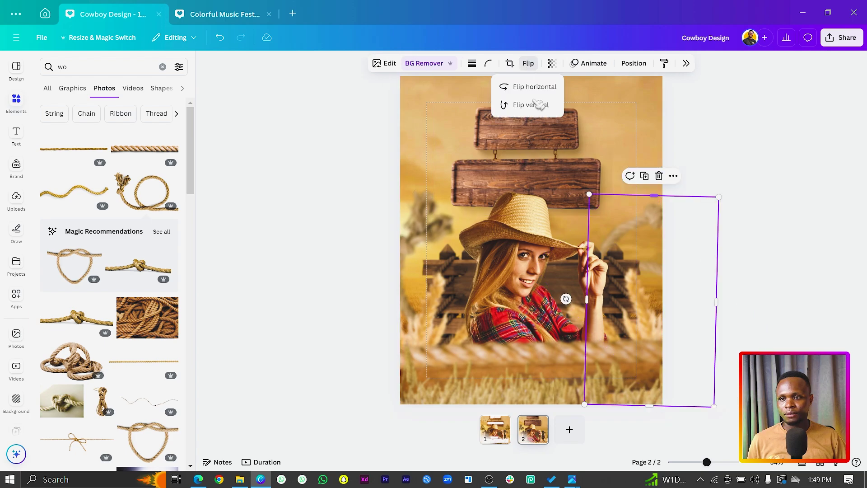
left_click(538, 87)
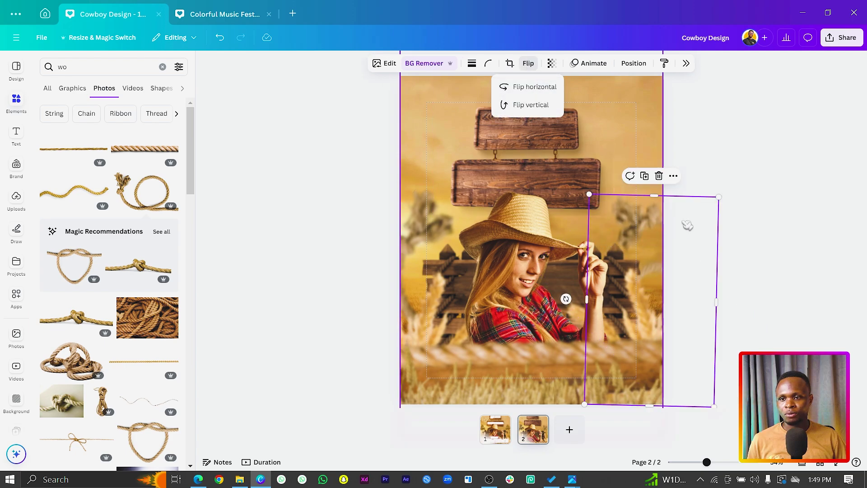
left_click_drag(652, 333, 656, 274)
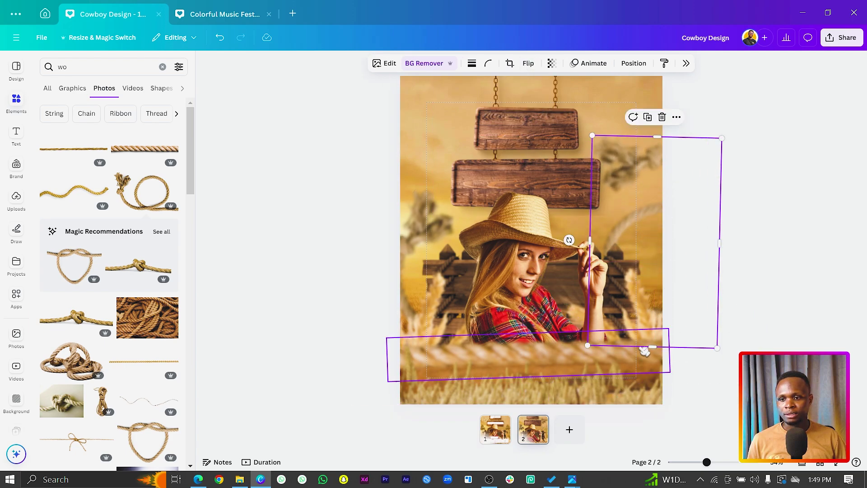
left_click_drag(570, 240, 582, 214)
left_click_drag(655, 225, 628, 286)
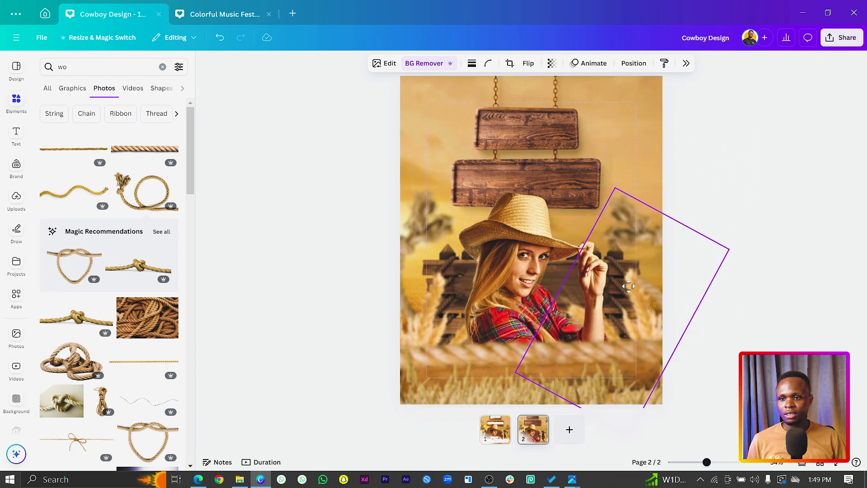
left_click(781, 222)
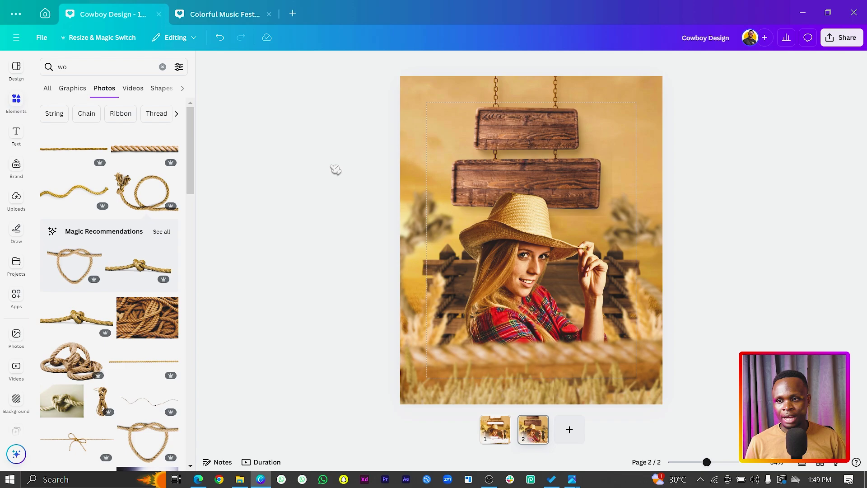
Paste a heading onto the top sign and change it to 'LIVE SHOW' at size 65.
key("ctrl+v")
left_click_drag(542, 279, 532, 174)
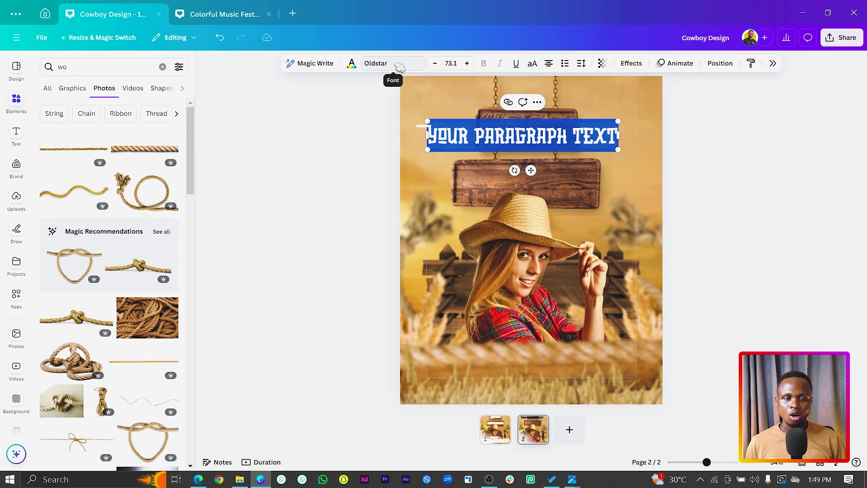
left_click(528, 139)
key("ctrl+a")
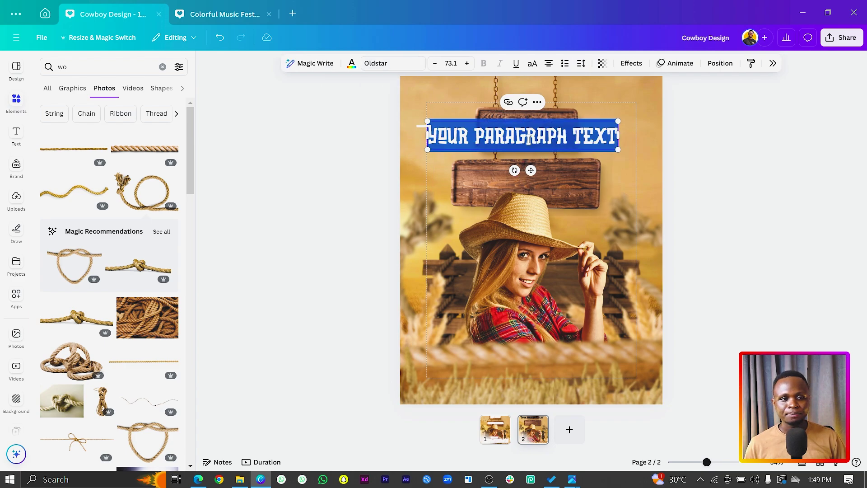
type("LI")
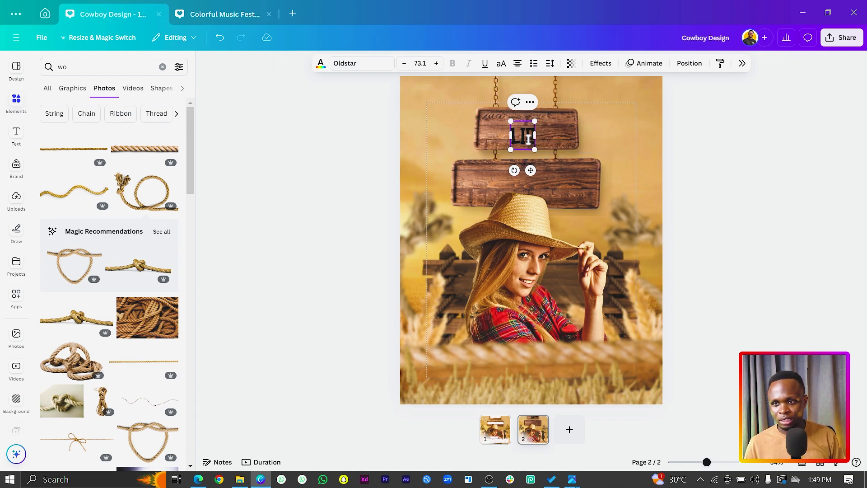
type("VE SHOW")
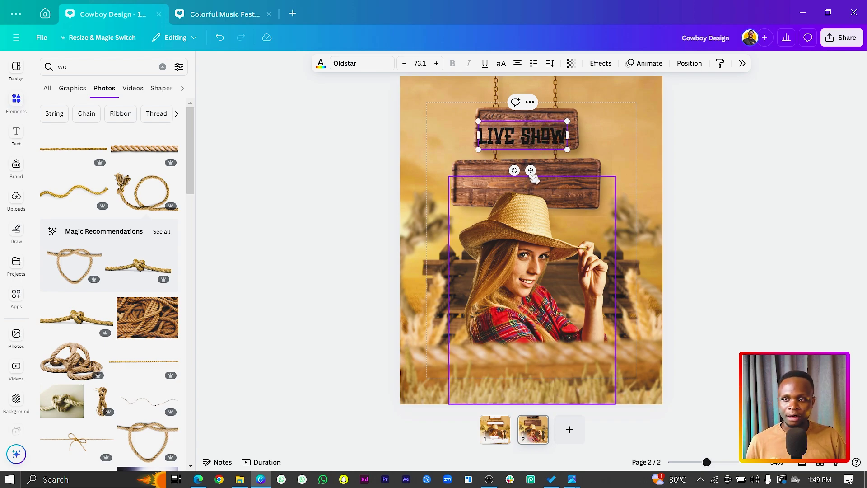
left_click_drag(530, 170, 530, 164)
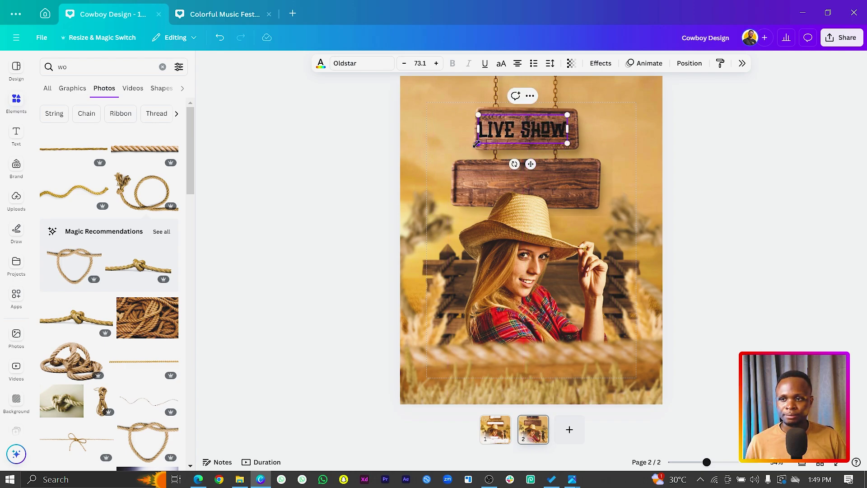
left_click_drag(476, 144, 488, 140)
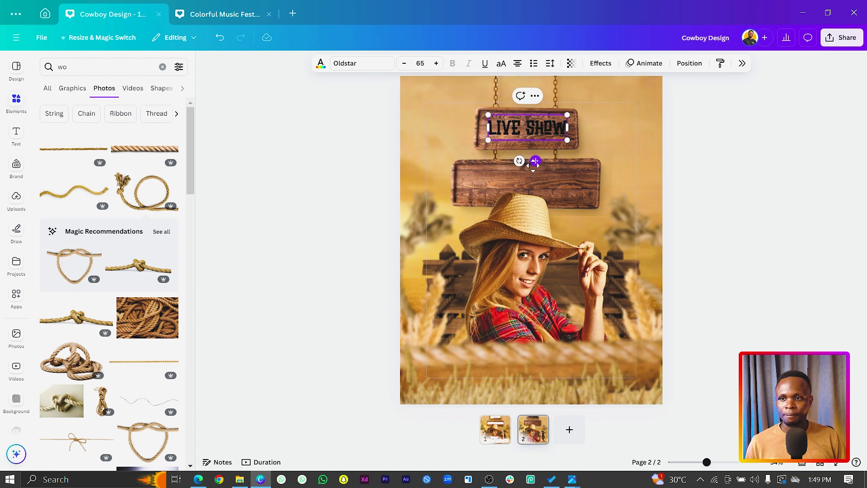
left_click_drag(535, 160, 536, 215)
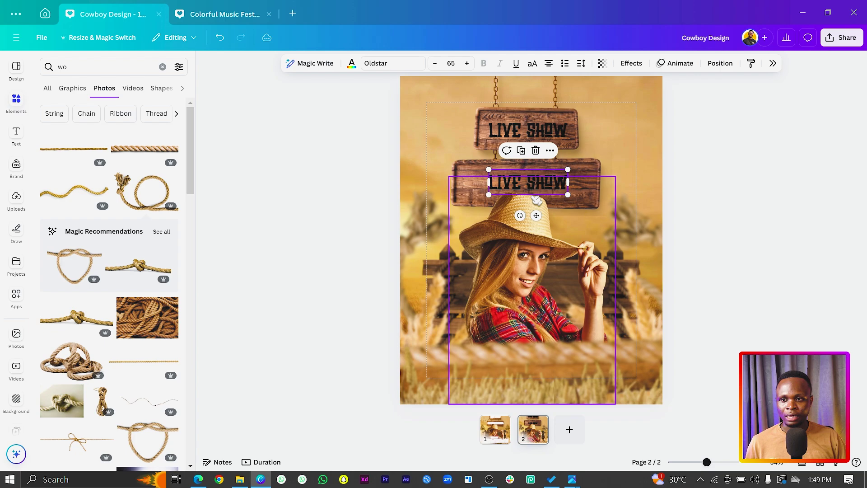
Change the lower sign's copied text to 'MUSIC FESTIVAL' at size 74.2, centred.
double_click(549, 178)
type("MUS")
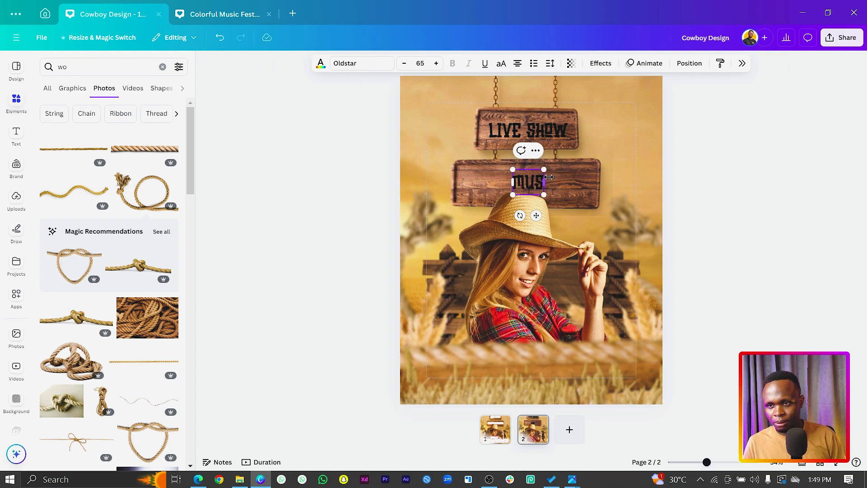
type("IC FES")
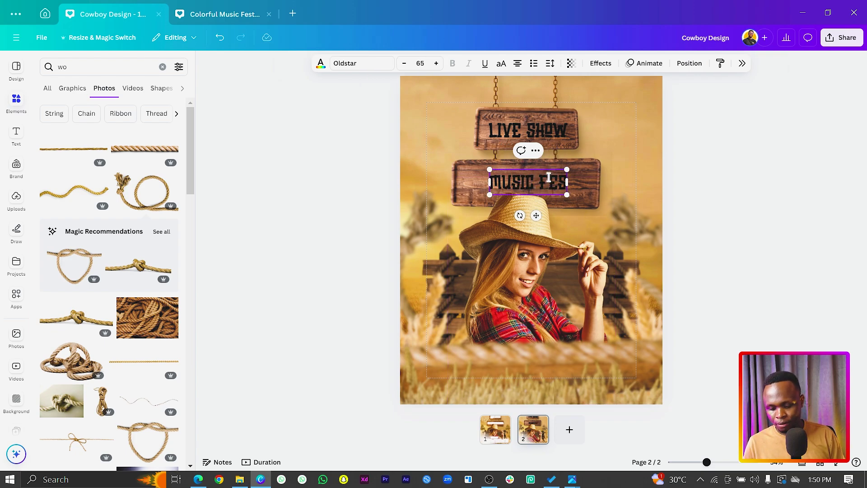
type("TIVAL")
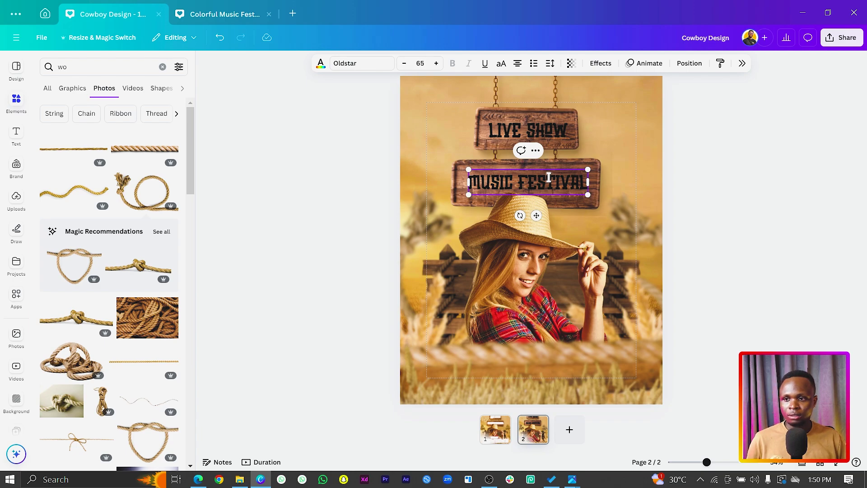
left_click_drag(468, 170, 460, 168)
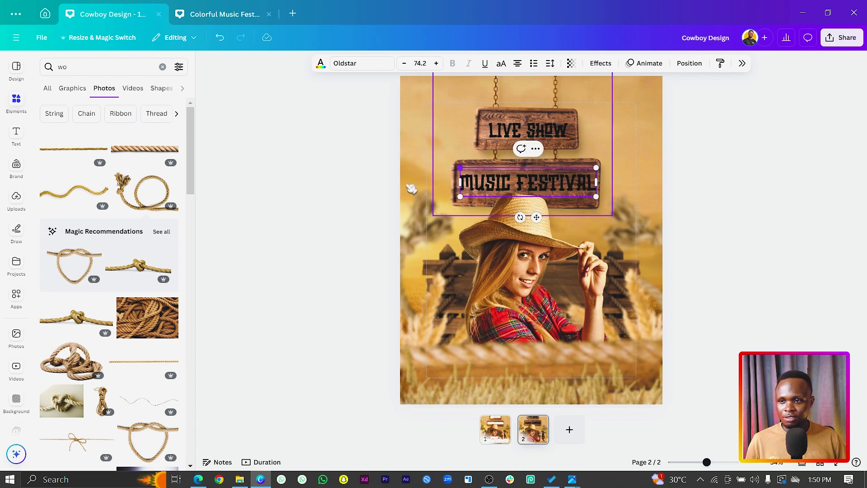
mouse_move(510, 188)
left_mouse_down()
mouse_move(503, 192)
mouse_move(508, 185)
left_mouse_up()
Make both sign texts white with a Neon glow effect.
left_click(501, 131, "shift")
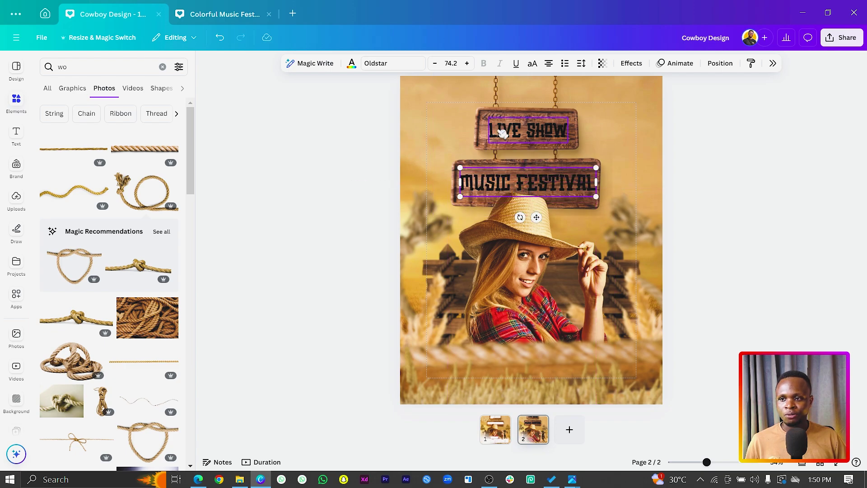
left_click(351, 64)
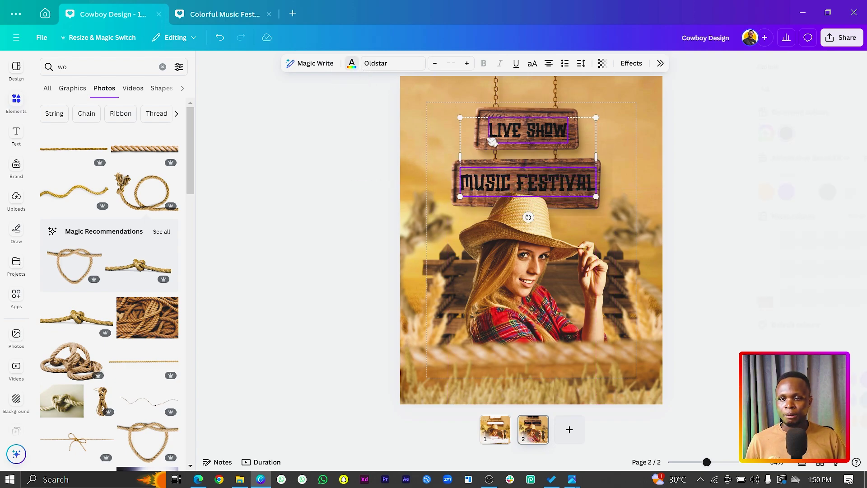
left_click(779, 133)
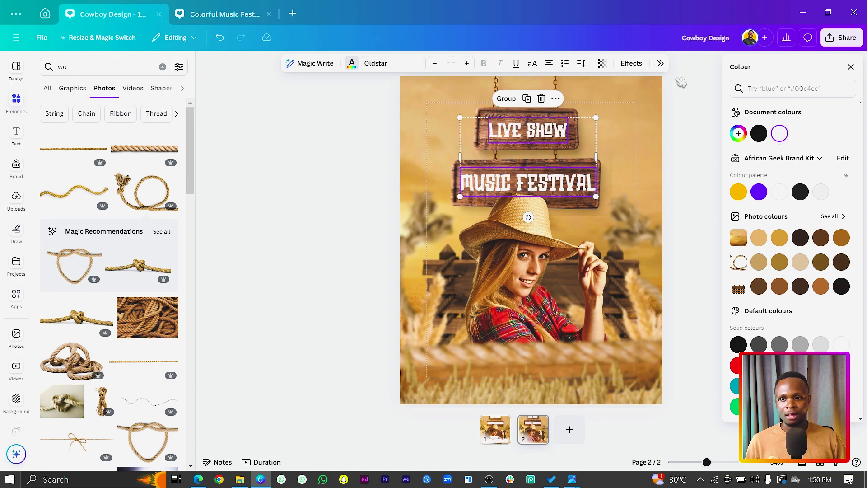
left_click(632, 64)
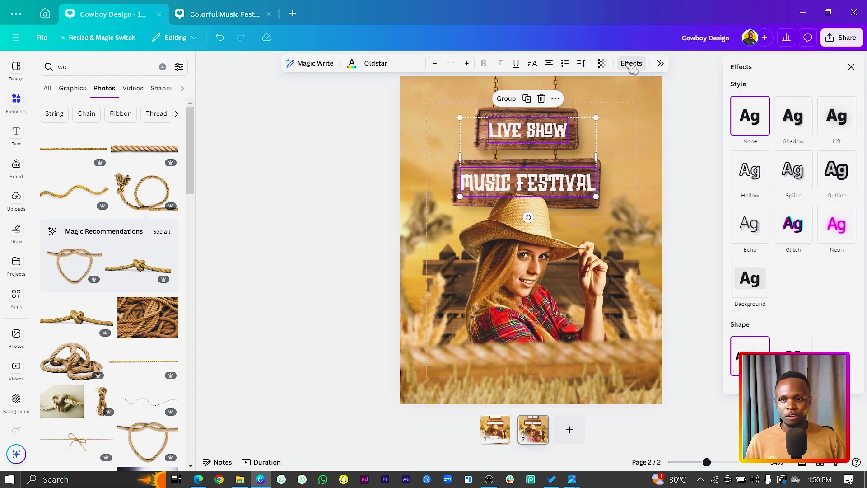
left_click(838, 230)
key("Escape")
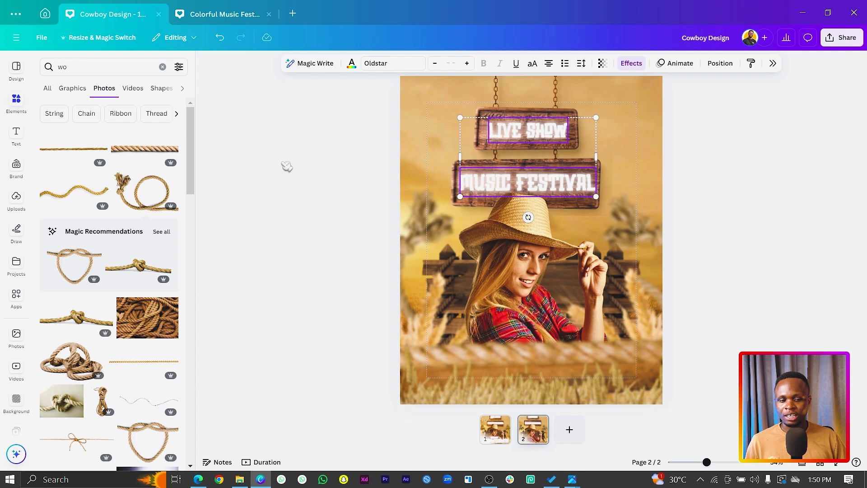
left_click(475, 183)
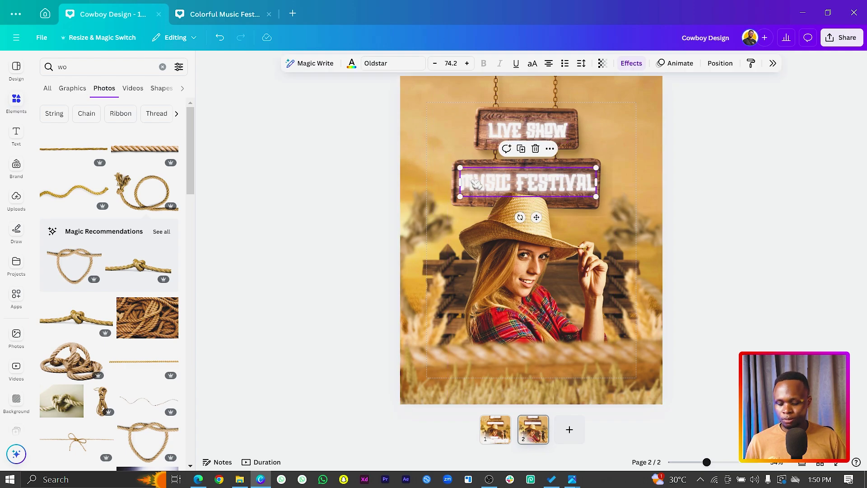
Copy MUSIC FESTIVAL near the poster bottom, retype it as SHOWDOWN and enlarge it across the width.
left_click_drag(476, 183, 487, 330)
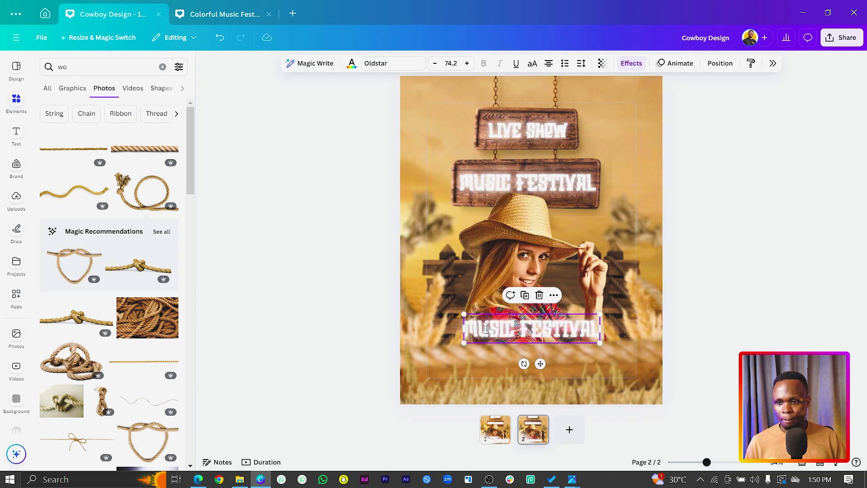
double_click(487, 328)
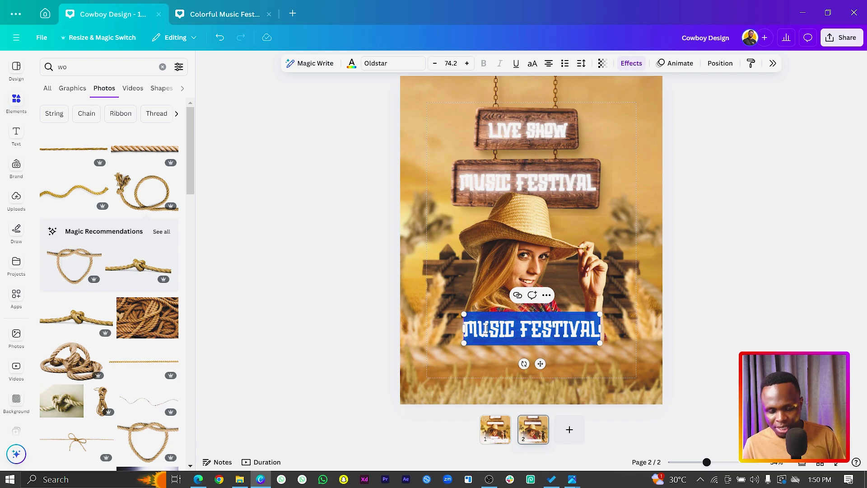
type("SHOW")
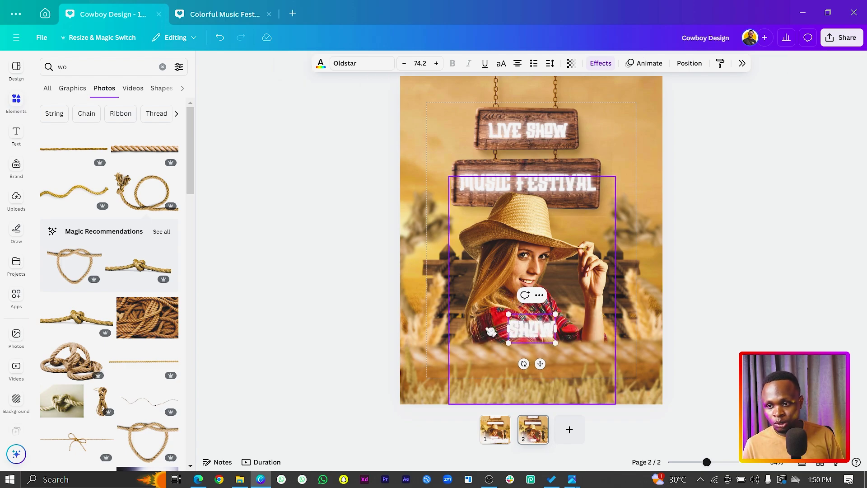
type("DOWN")
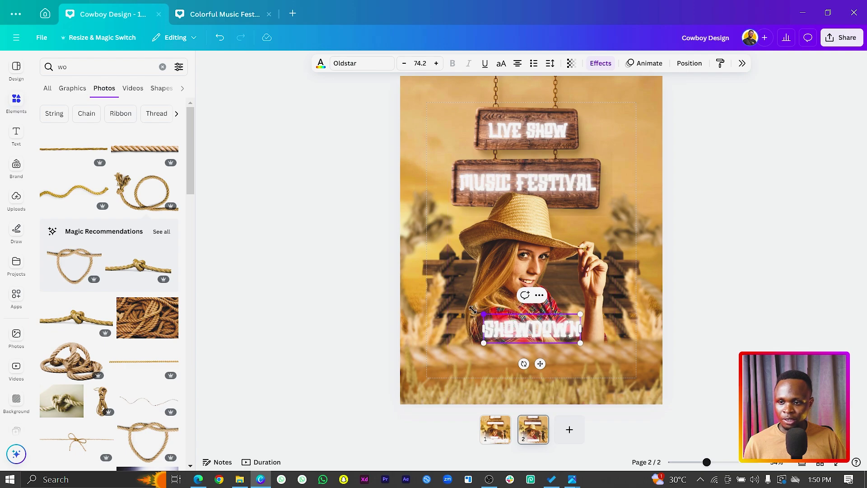
left_click_drag(473, 309, 423, 281)
Nudge the tilted rope image slightly beneath the SHOWDOWN text.
left_click(320, 353)
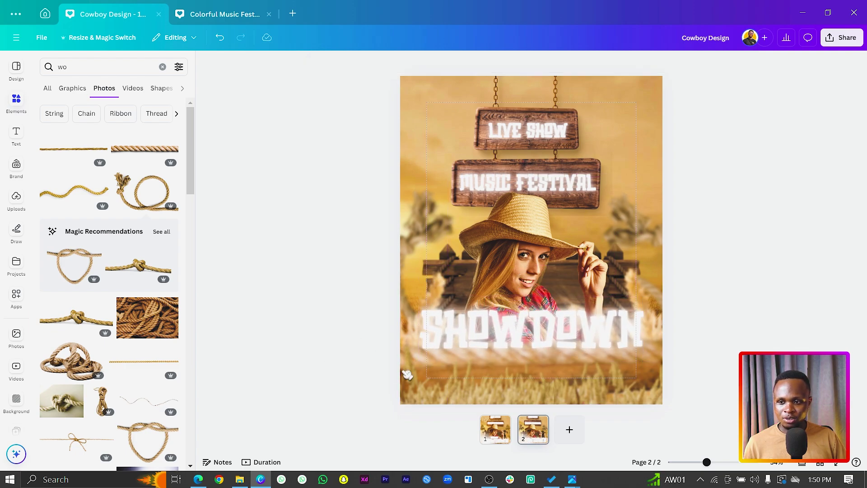
left_click(415, 355)
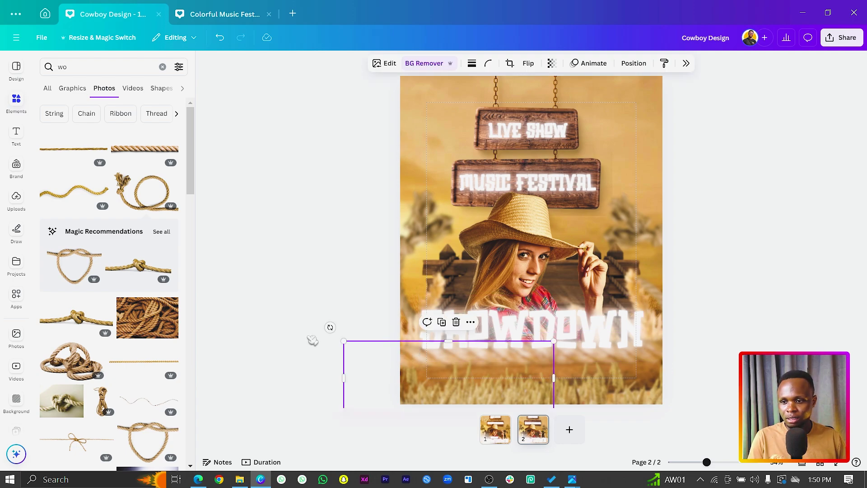
left_click(488, 339)
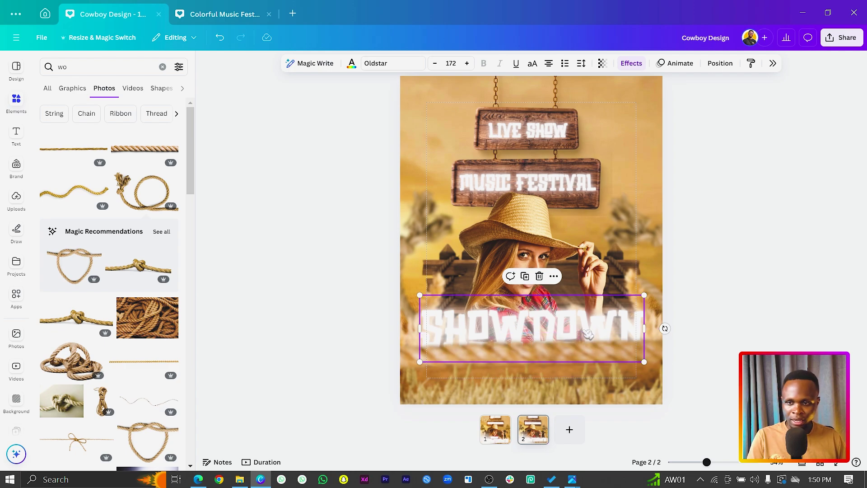
left_click(635, 354)
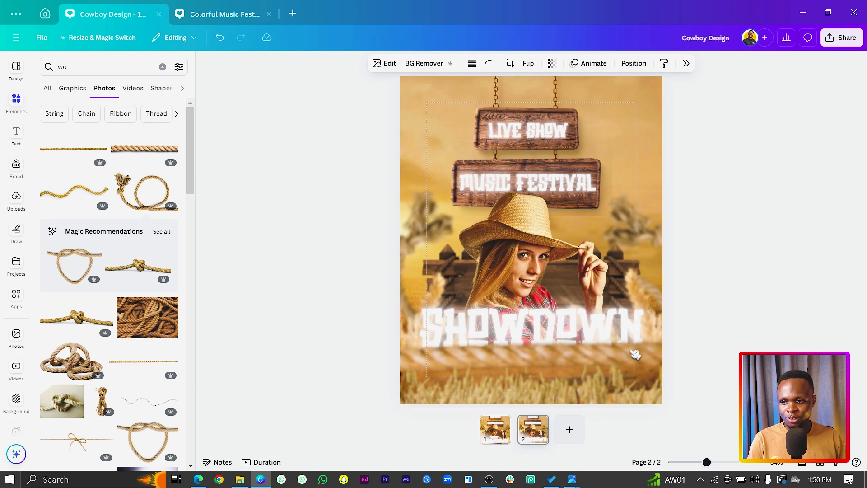
left_click_drag(605, 343, 607, 339)
left_click(614, 313)
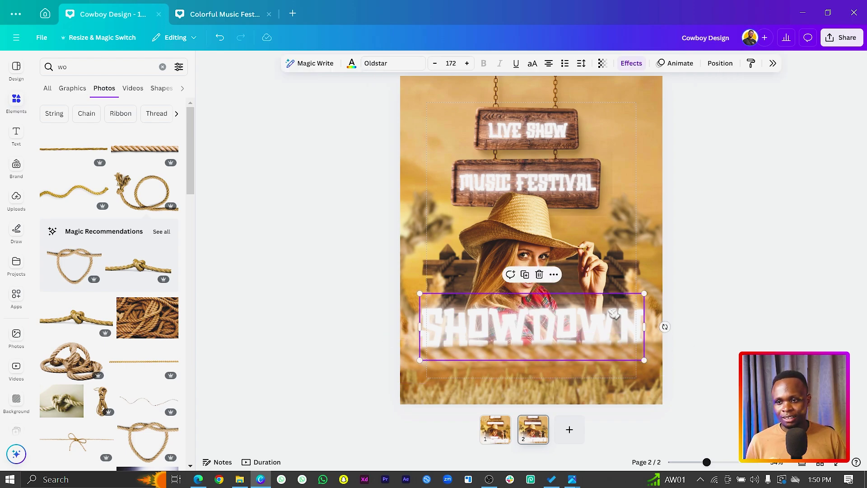
Copy SHOWDOWN just above itself, retype it as TALENT and resize it.
left_click_drag(609, 299, 612, 271)
double_click(613, 271)
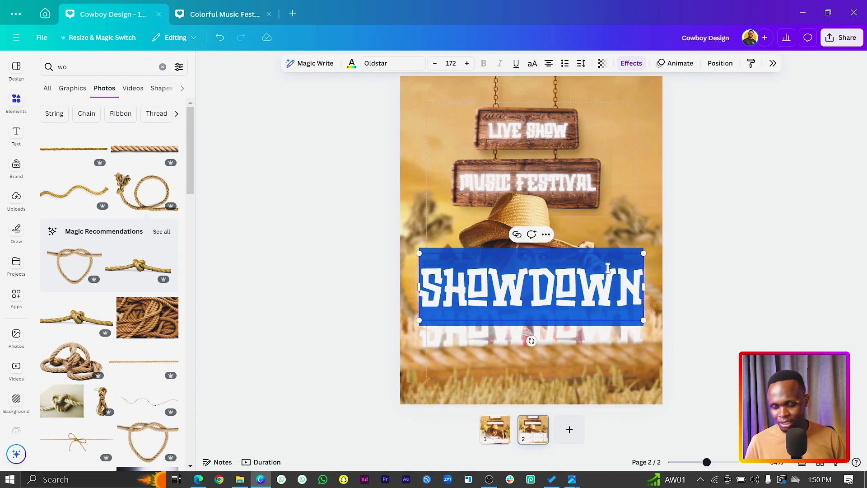
type("TALENT")
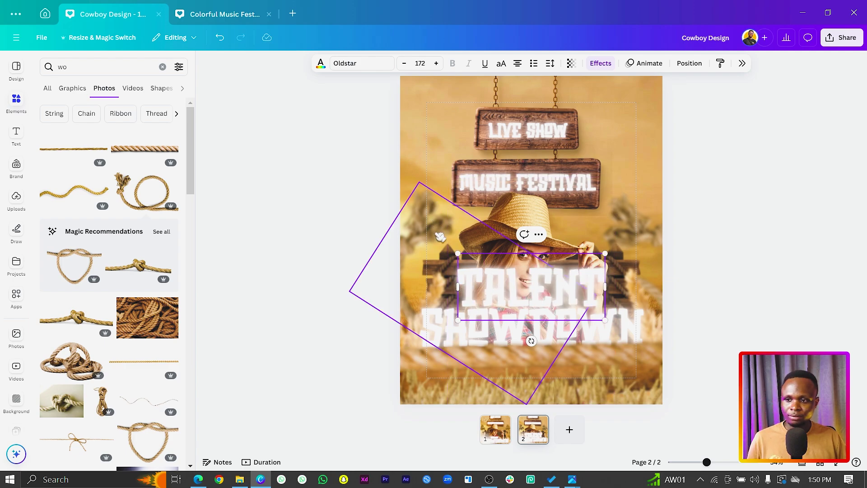
left_click_drag(457, 256, 498, 314)
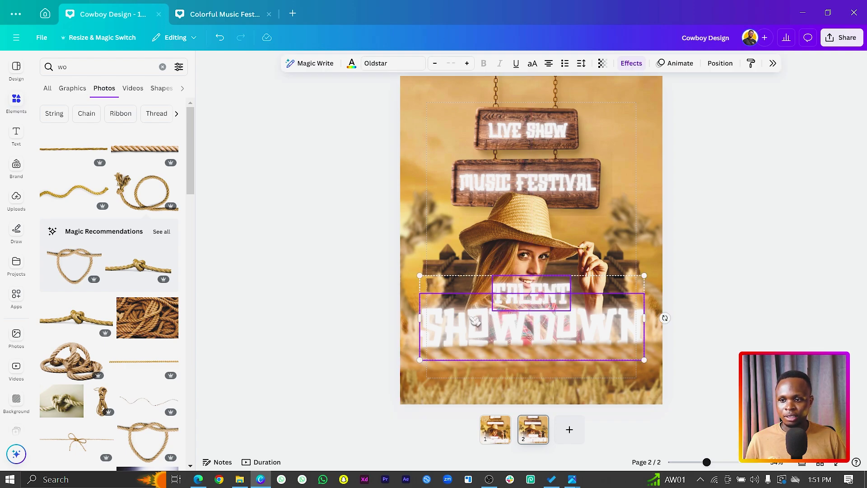
Move the rope image slightly lower and raise the cowgirl photo a little.
left_click(484, 332, "shift")
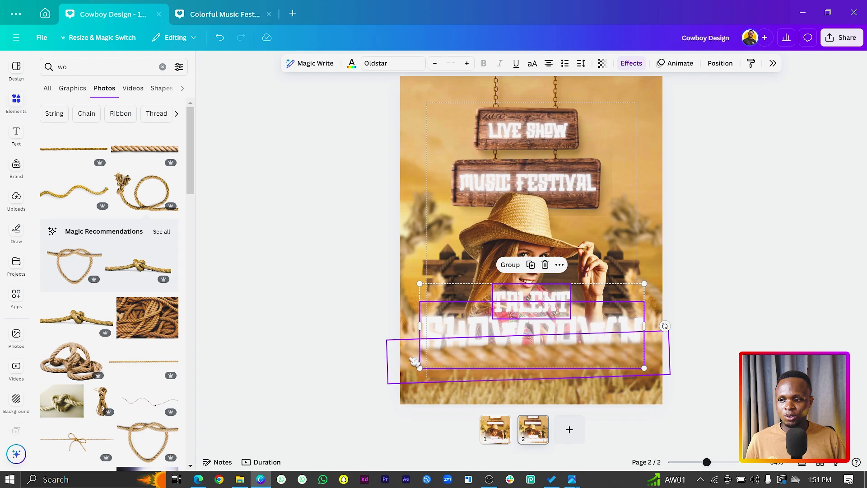
left_click_drag(408, 358, 410, 362)
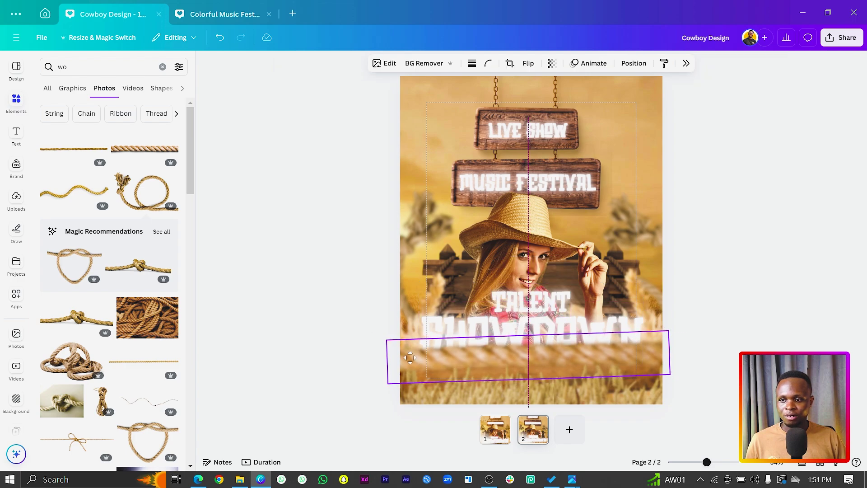
left_click(335, 325)
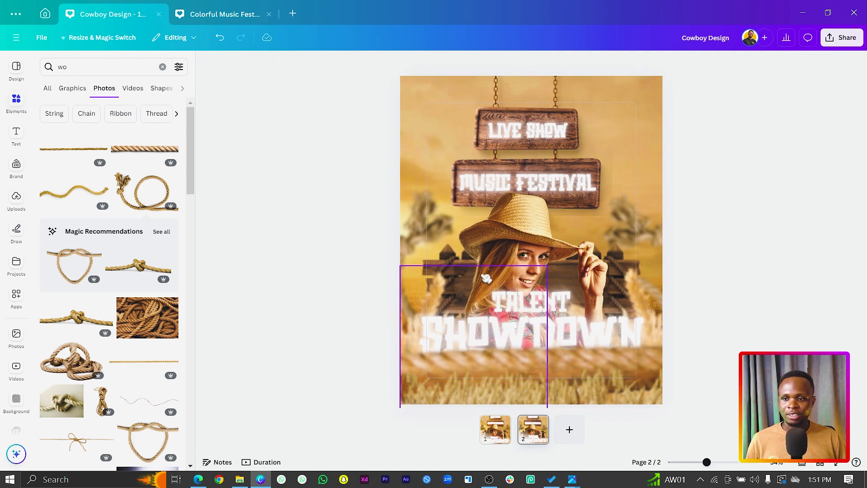
left_click(539, 306)
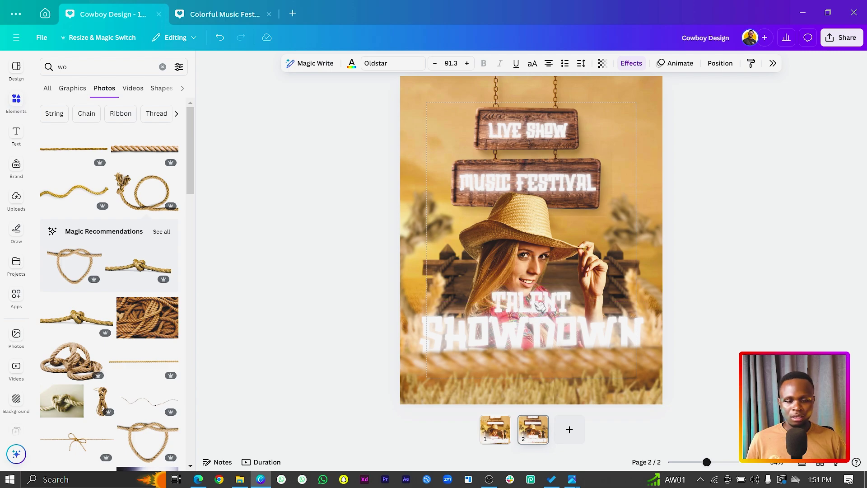
left_click(523, 219)
left_click_drag(522, 219, 518, 210)
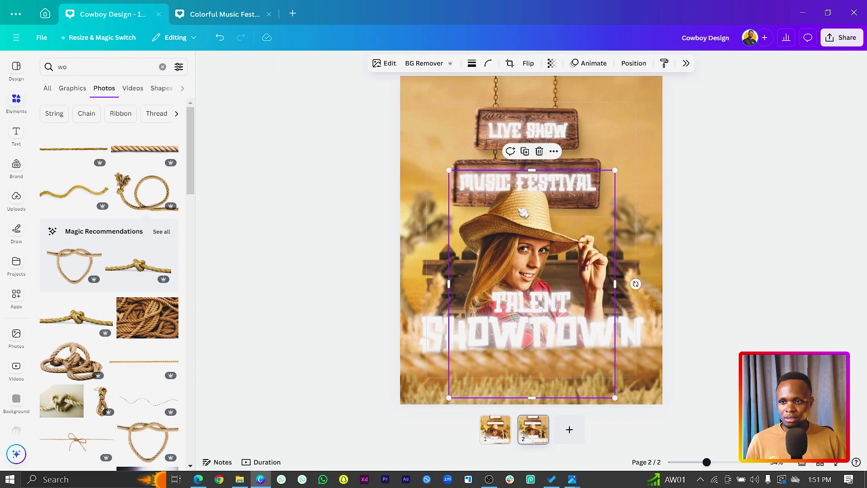
left_click(550, 182)
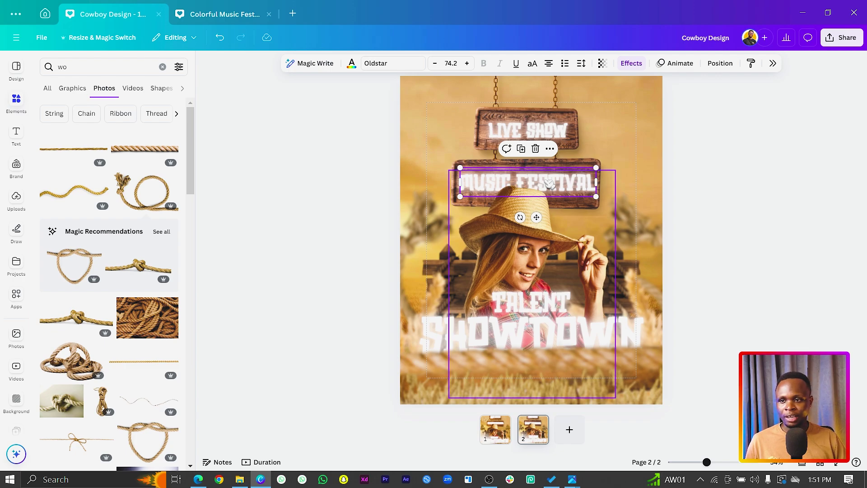
left_click(324, 253)
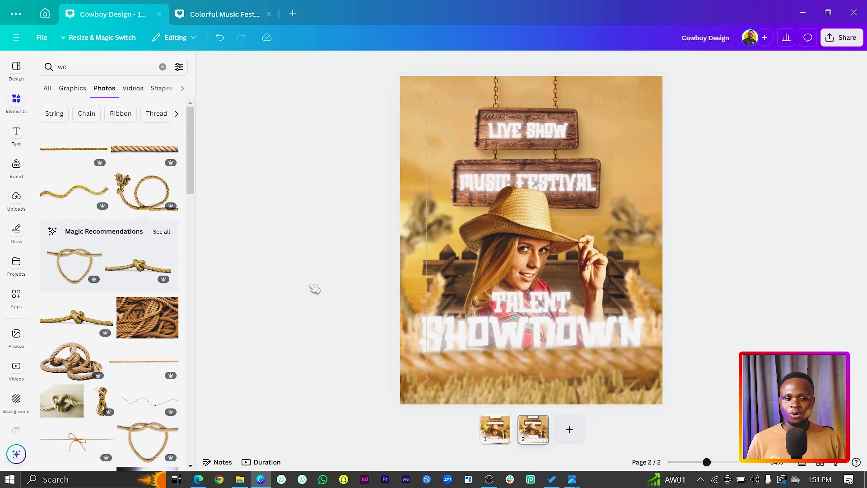
scroll(151, 295, "down", 6)
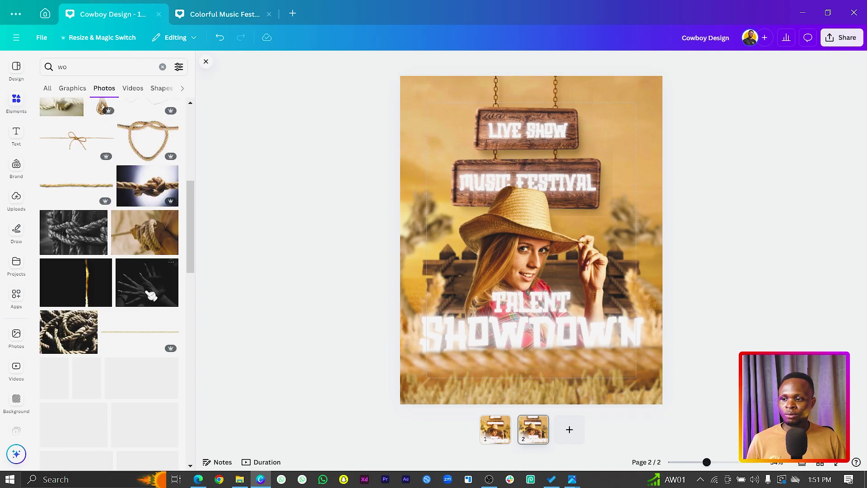
scroll(151, 296, "up", 7)
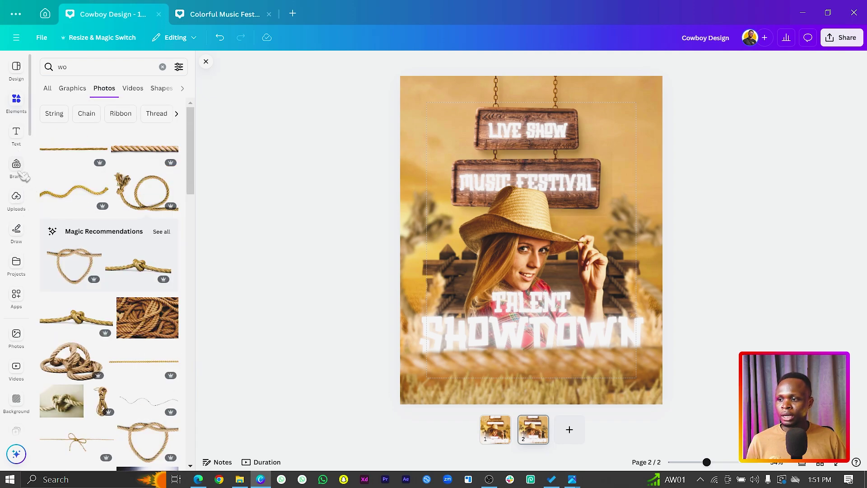
Add the wooden circle-and-boards graphic from Uploads and crop it to a single plank.
left_click(17, 197)
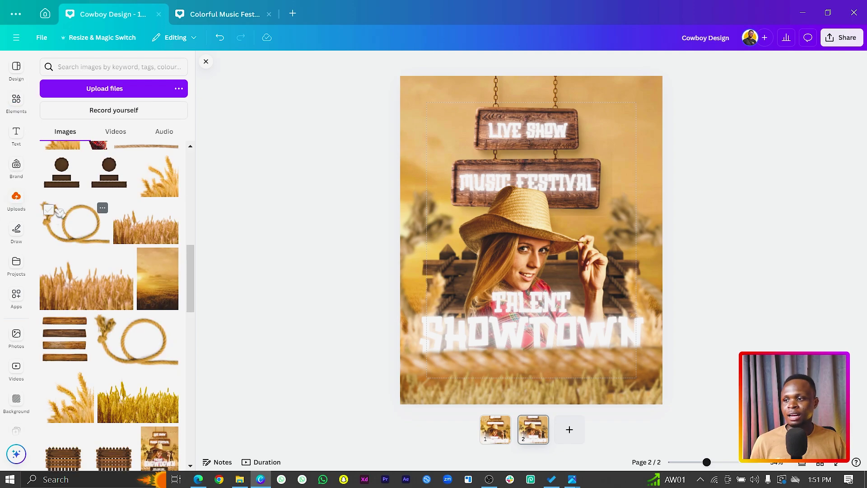
left_click(108, 182)
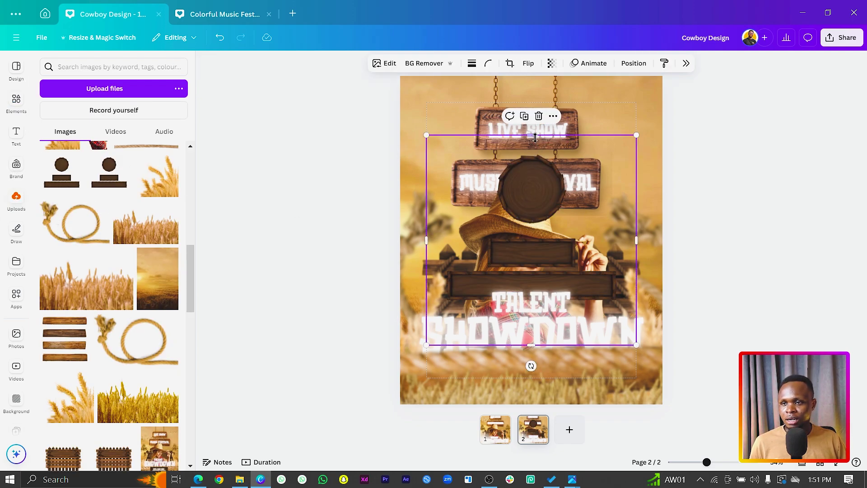
left_click_drag(537, 134, 551, 231)
left_click_drag(426, 250, 451, 276)
Position the wooden plank just below the SHOWDOWN title.
left_click_drag(517, 252, 537, 357)
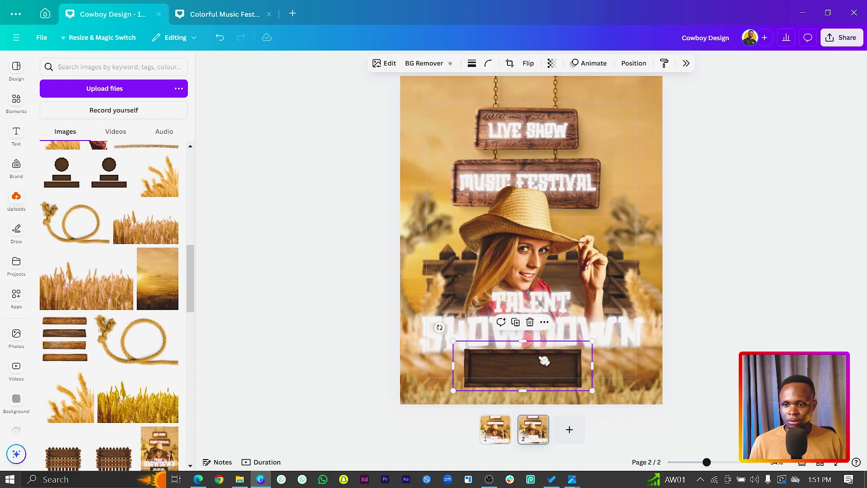
left_click(650, 402, "shift")
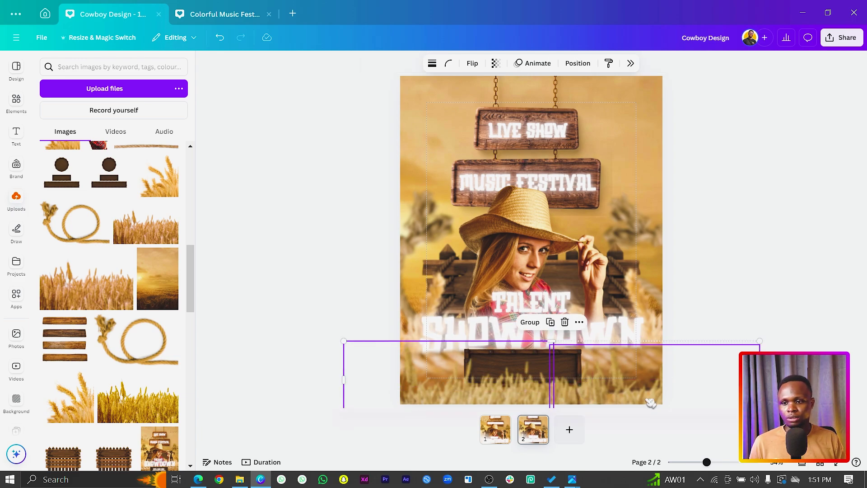
left_click(348, 246)
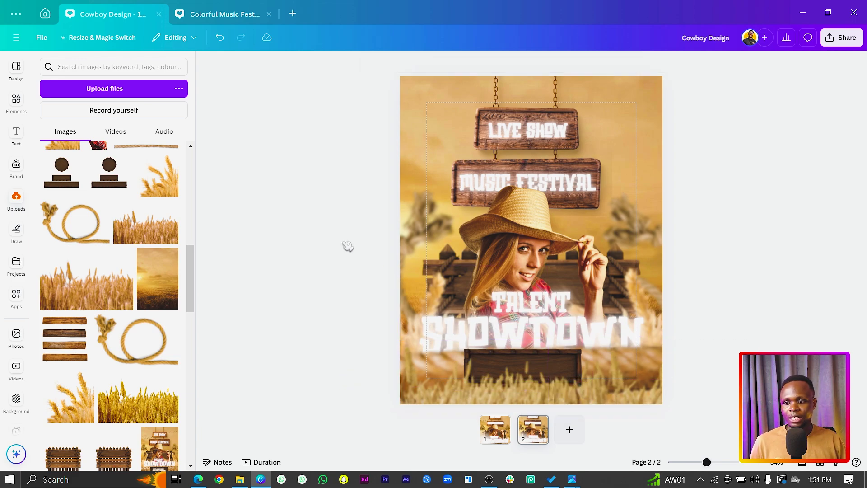
left_click(564, 356)
left_click(319, 194)
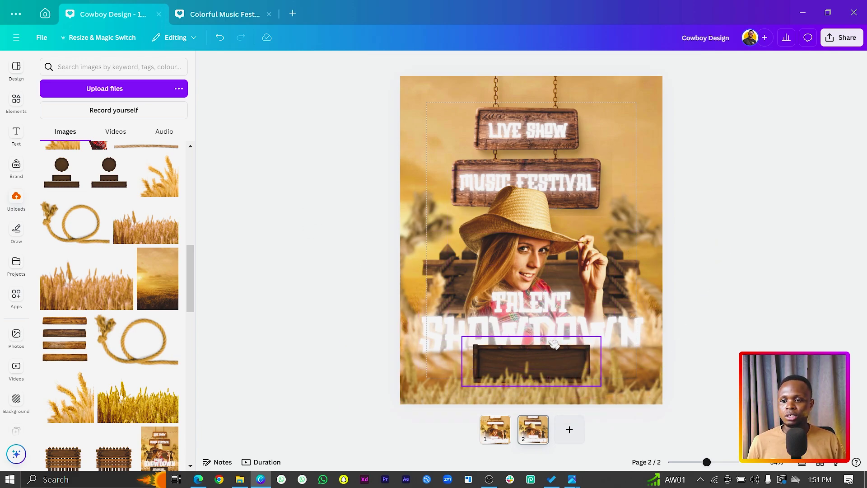
Raise the rope graphic in the stacking order using the Show layers panel.
right_click(549, 361)
mouse_move(627, 279)
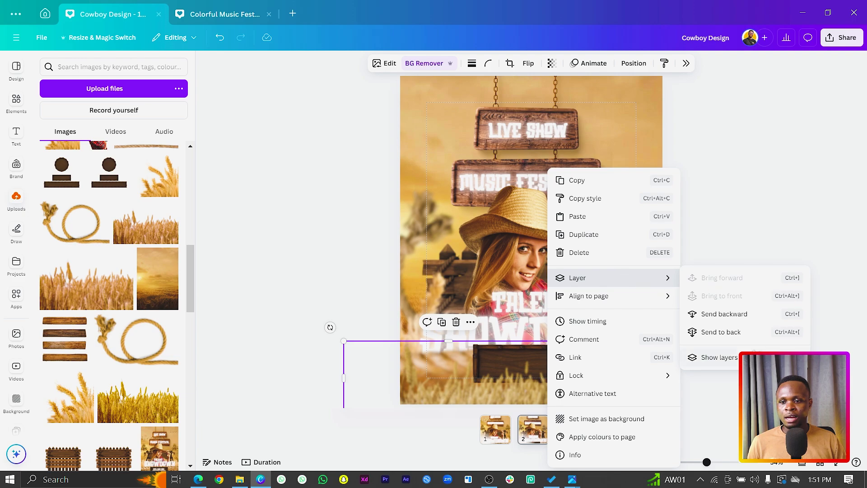
left_click(723, 357)
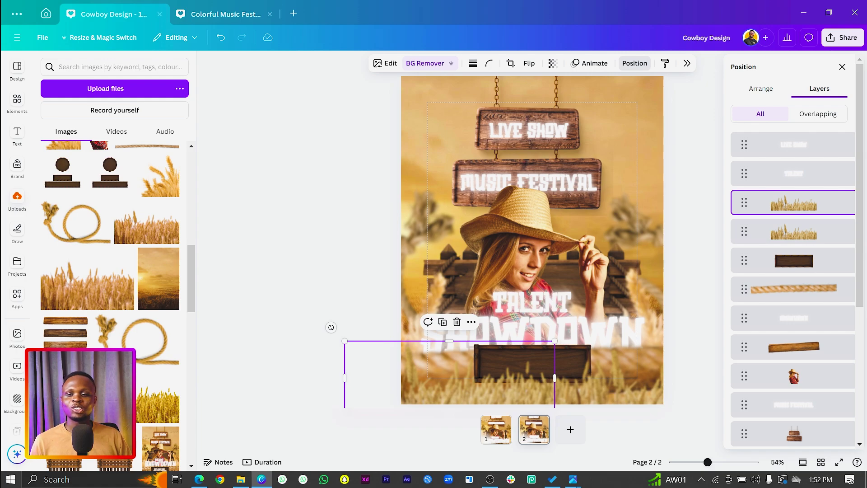
mouse_move(827, 289)
left_mouse_down()
mouse_move(827, 139)
mouse_move(816, 277)
mouse_move(824, 289)
left_mouse_up()
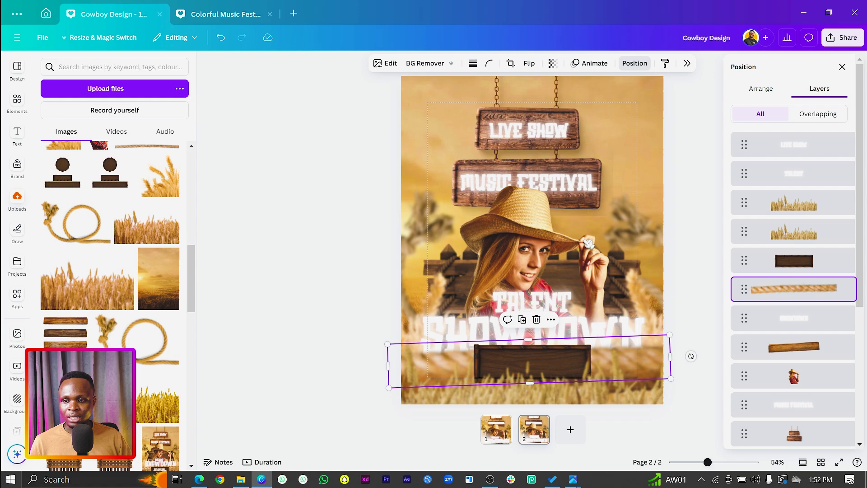
left_click(288, 294)
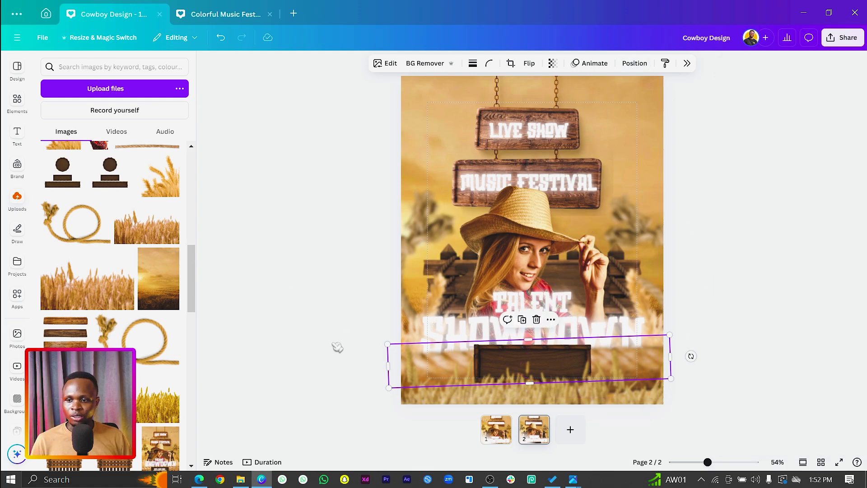
left_click(288, 343)
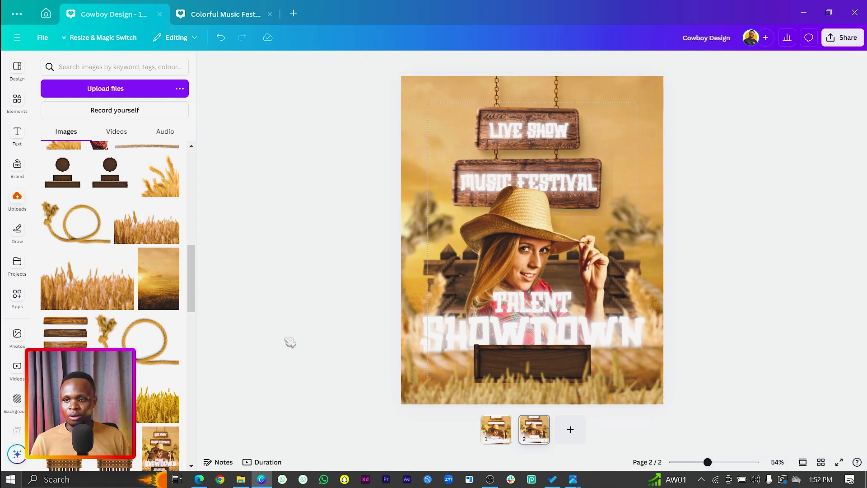
Copy LIVE SHOW onto the bottom plank, retype it as 27TH JUNE 2024 and shrink it.
left_click(540, 132)
left_click_drag(540, 132, 532, 359)
left_click(532, 359)
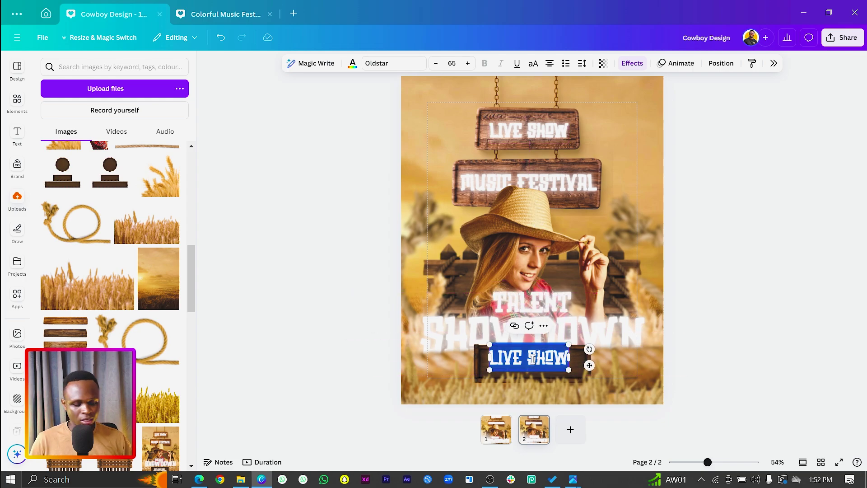
left_click(821, 480)
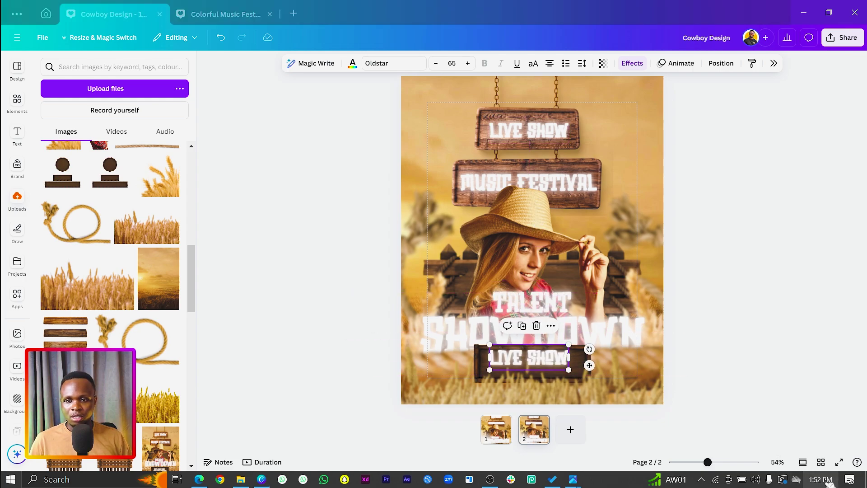
left_click(829, 482)
left_click(537, 357)
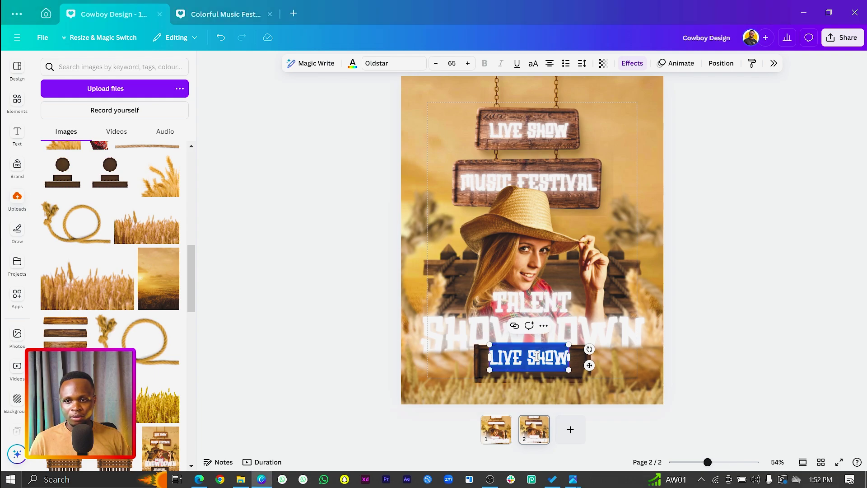
type("27TH")
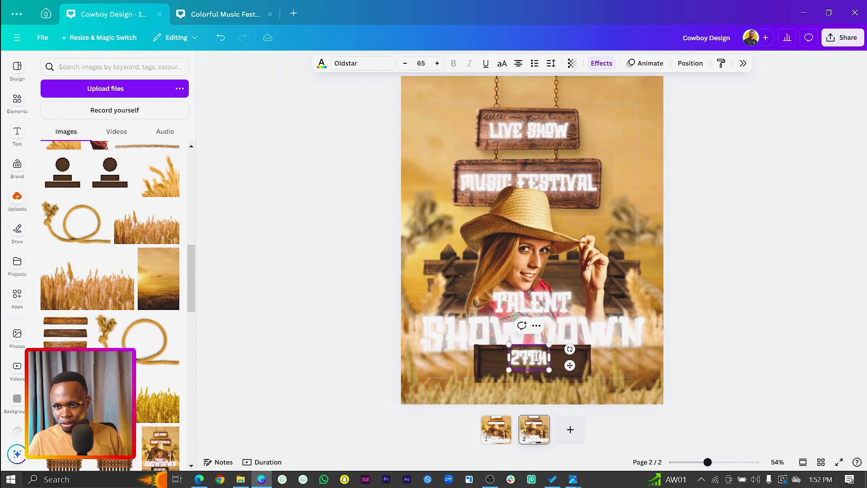
type(" JUNE")
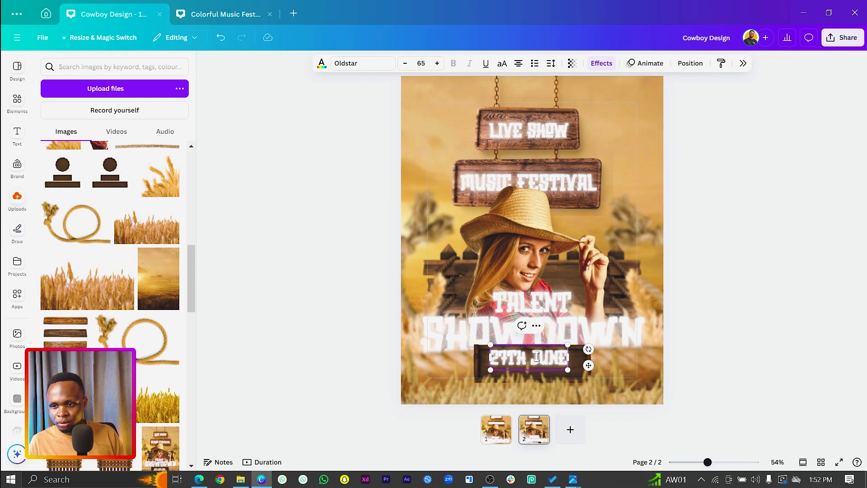
type(" 2024")
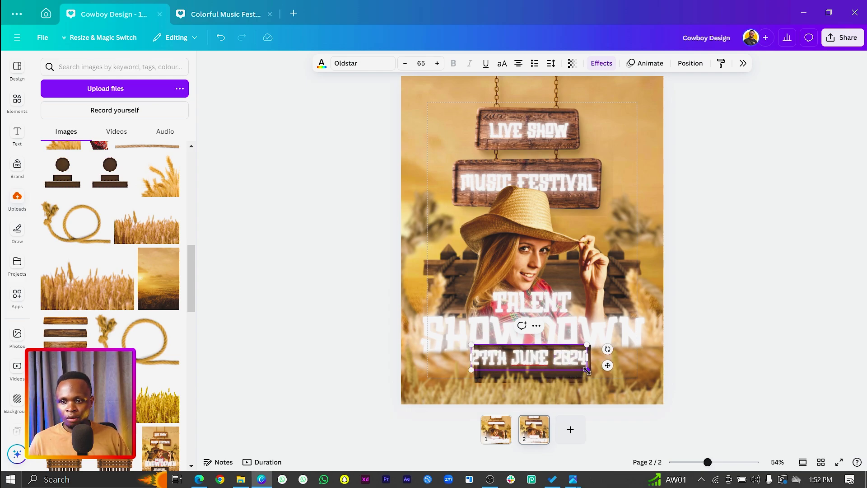
mouse_move(586, 370)
left_mouse_down()
mouse_move(571, 366)
mouse_move(596, 360)
mouse_move(595, 383)
left_mouse_up()
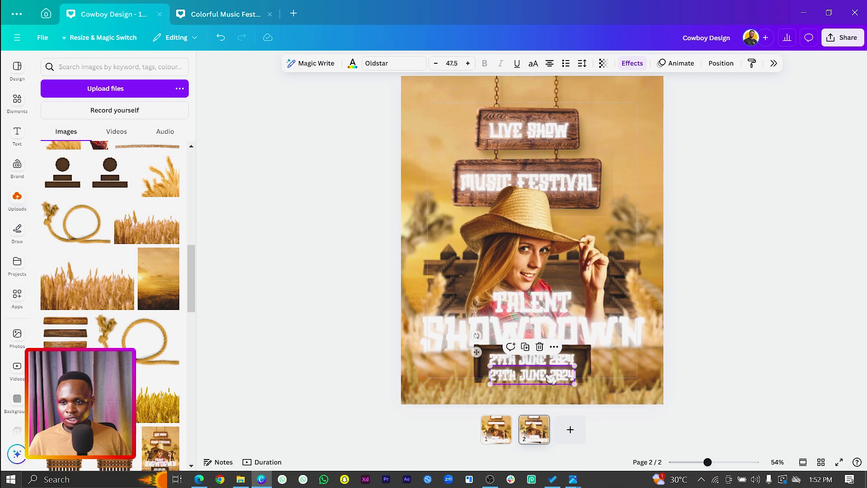
Add the venue line 'IBAD PAULO PARK' beneath the date.
double_click(532, 376)
type("IBAD")
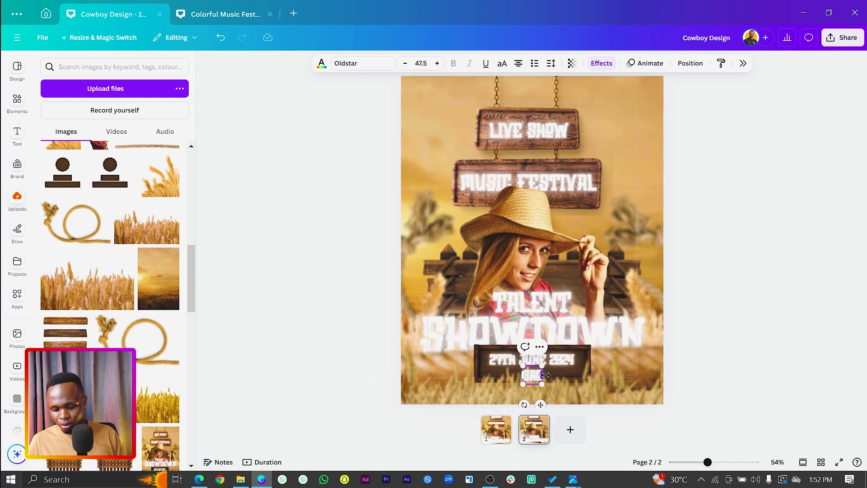
type(" PAULO")
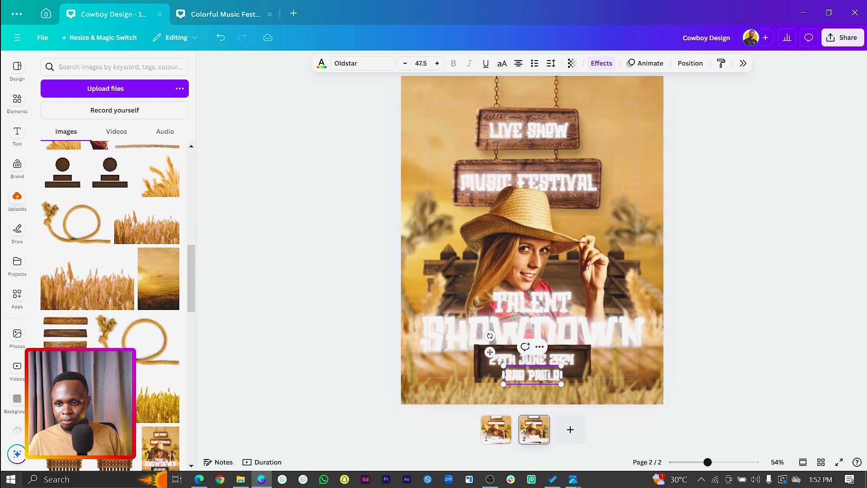
type(" PARK")
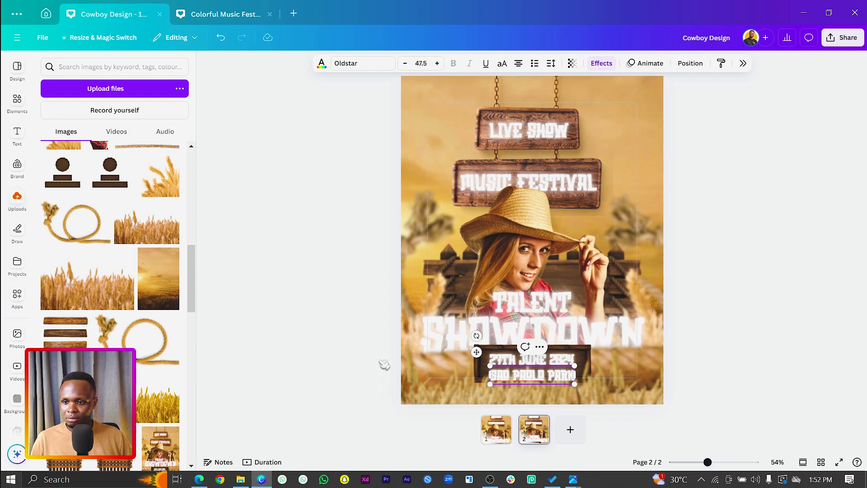
key("Escape")
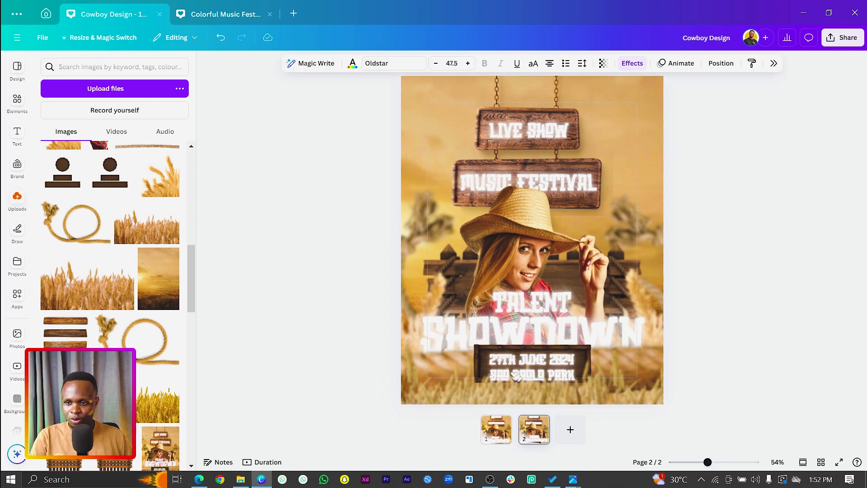
left_click(535, 402)
left_click(628, 394)
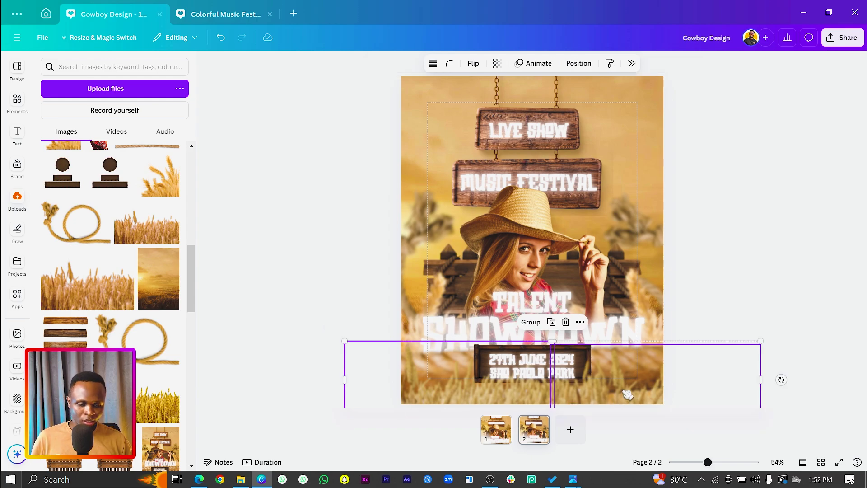
left_click(628, 394)
left_click(628, 394)
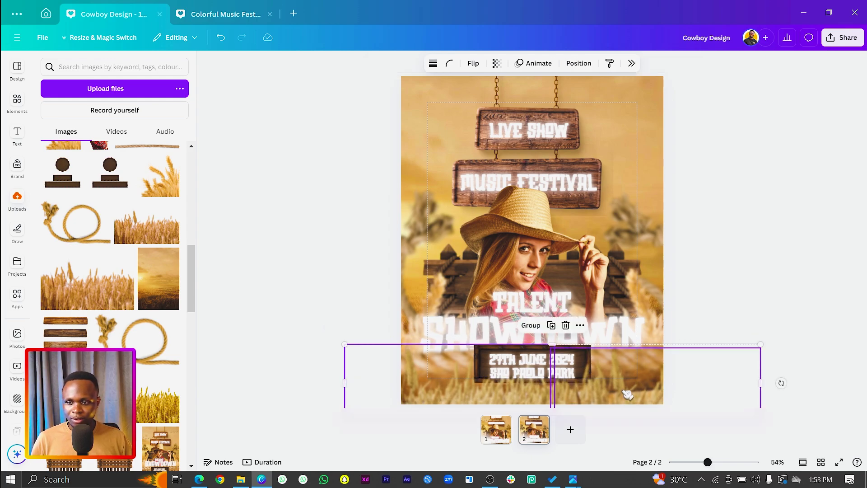
left_click(560, 380)
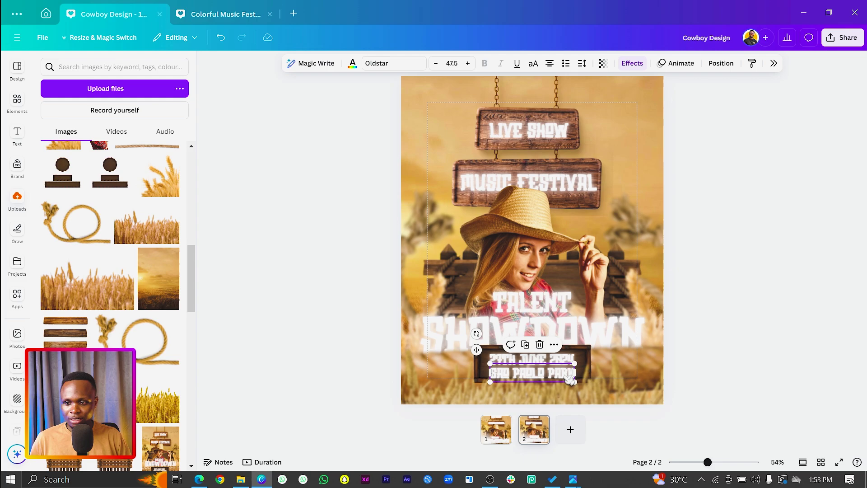
left_click(437, 366)
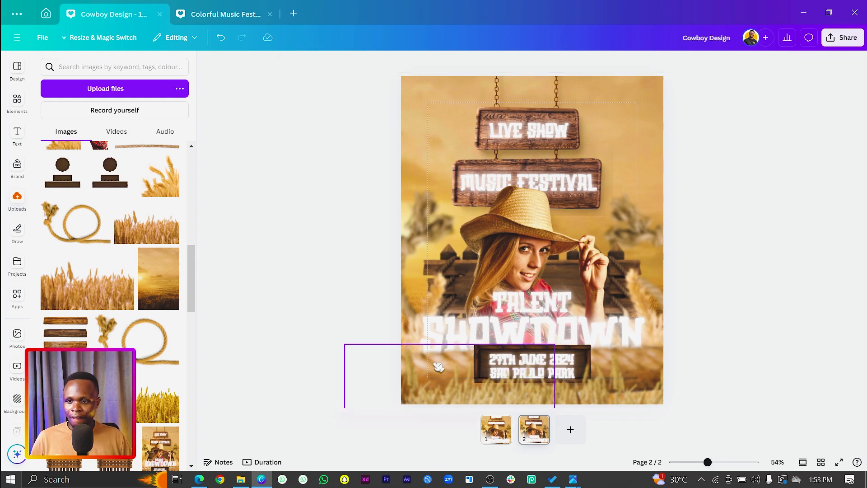
left_click(614, 391, "shift")
left_click_drag(615, 392, 562, 379)
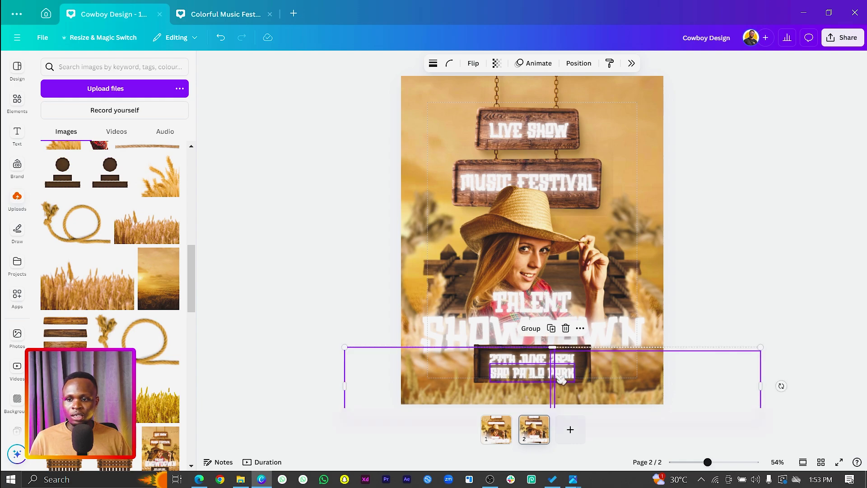
left_click(536, 373)
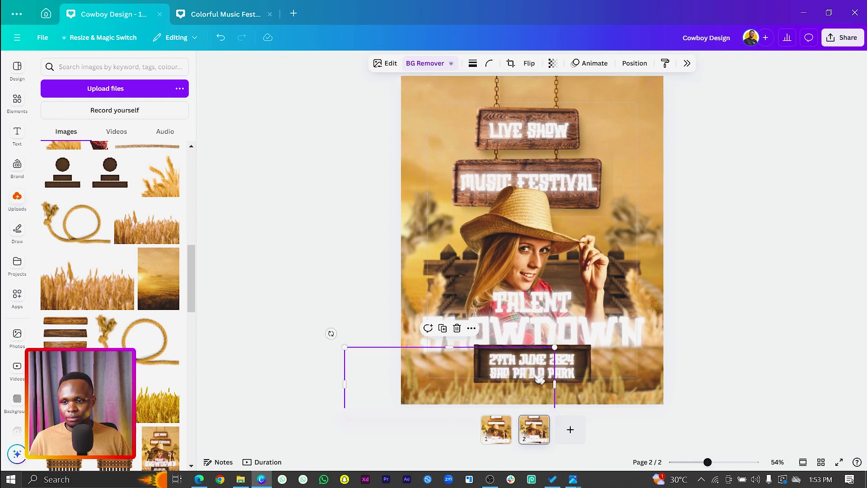
left_click(540, 378)
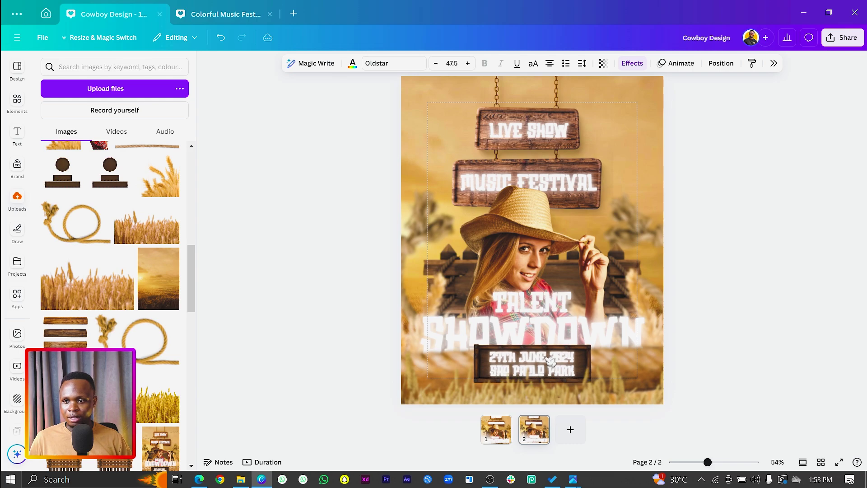
left_click(326, 210)
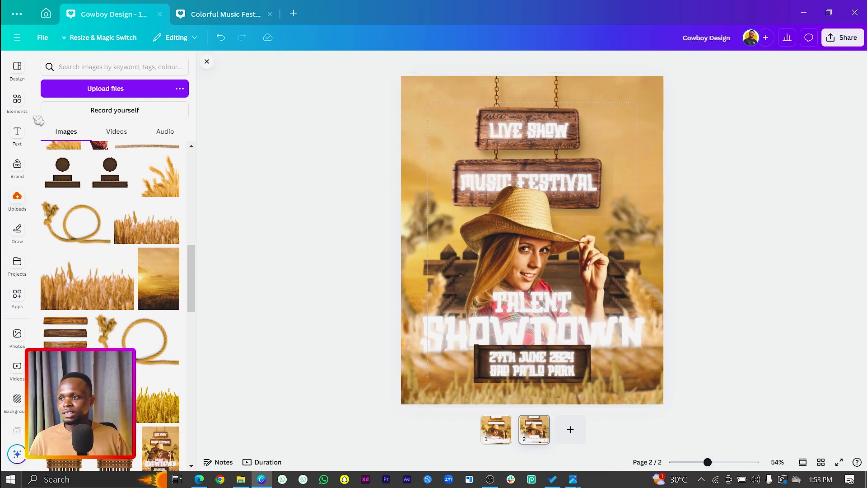
Search Graphics for birds and place flying-bird flocks at the top right and top left.
left_click(102, 62)
type("wo")
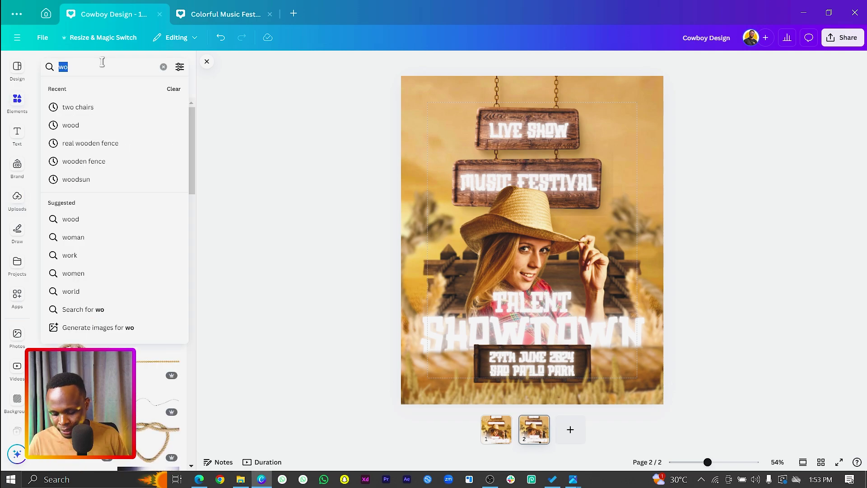
type("birdd")
key("Return")
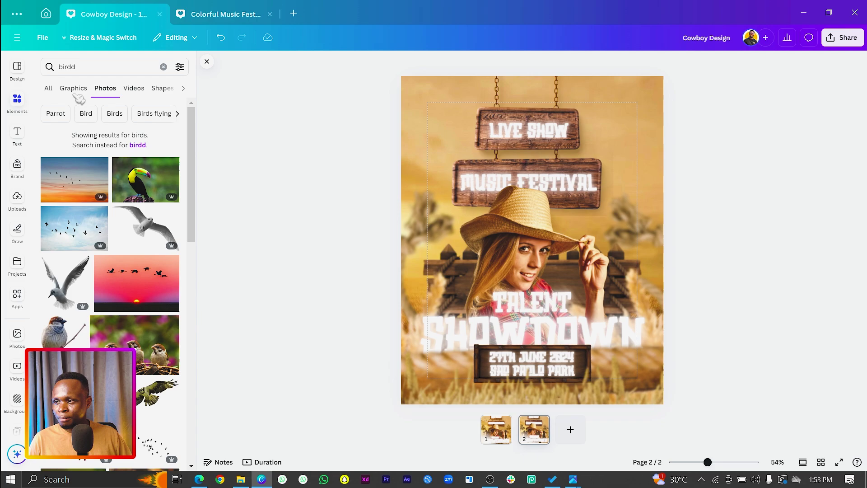
left_click(74, 88)
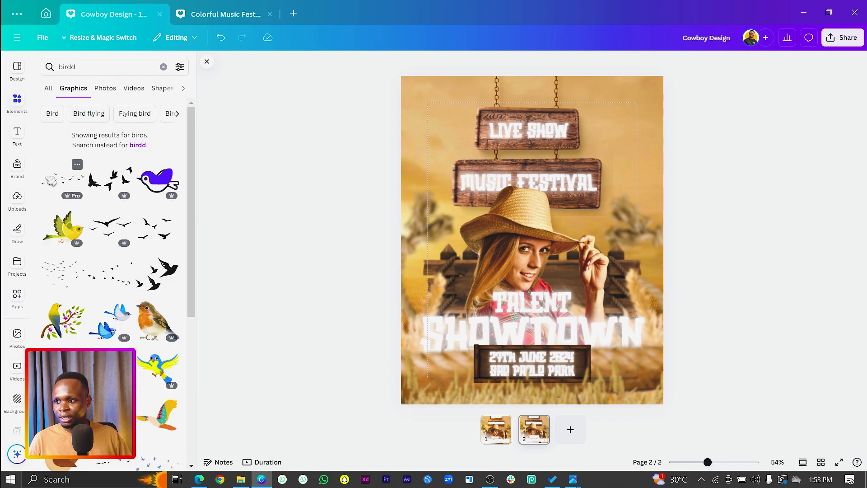
left_click(51, 180)
left_click_drag(540, 270, 434, 127)
left_click(317, 196)
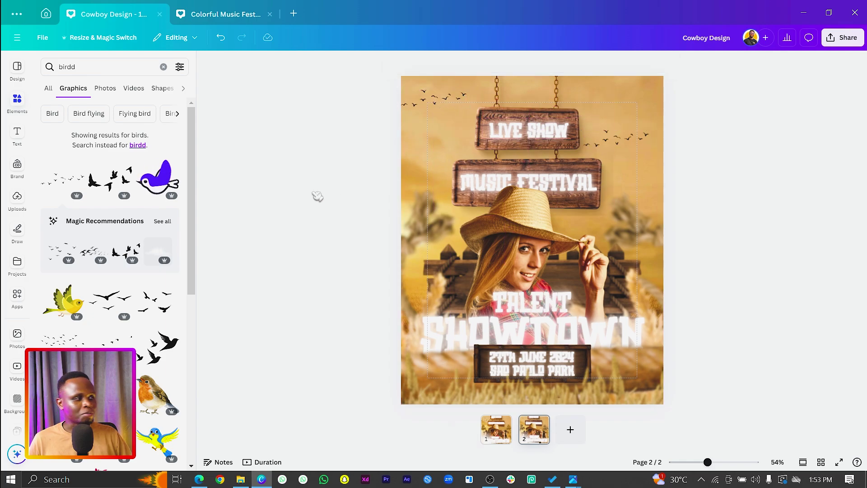